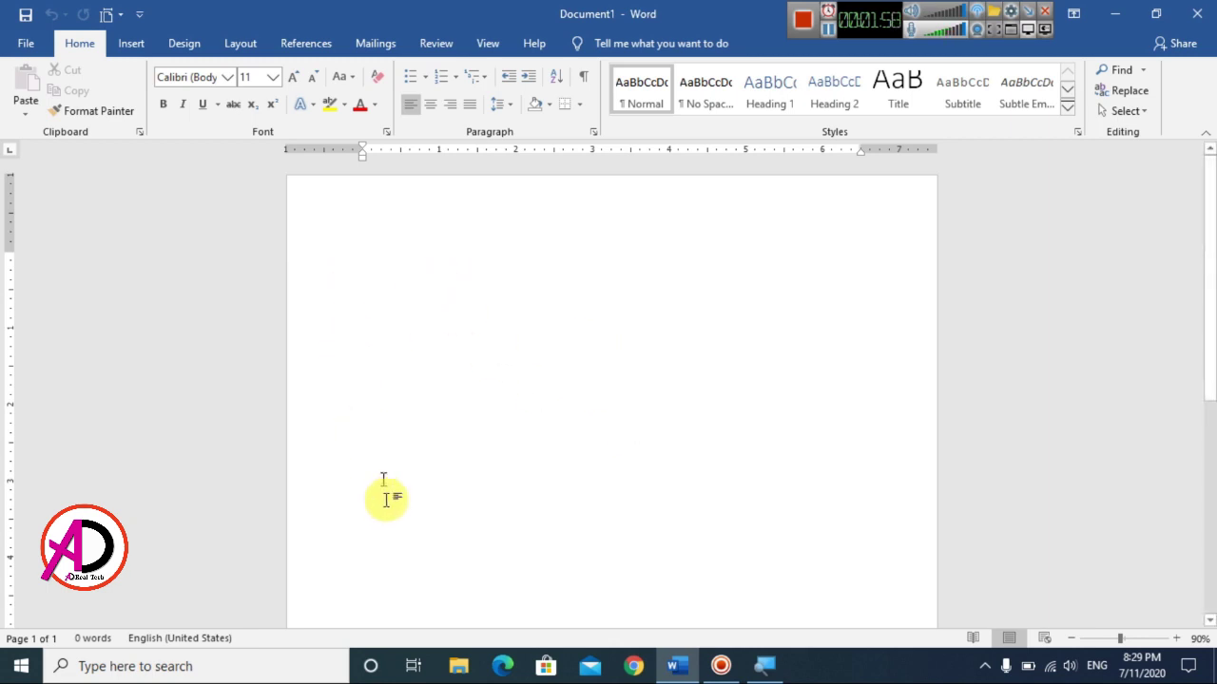
# Set the page margins to the Narrow preset, 0.5" on all sides
pyautogui.click(242, 43)
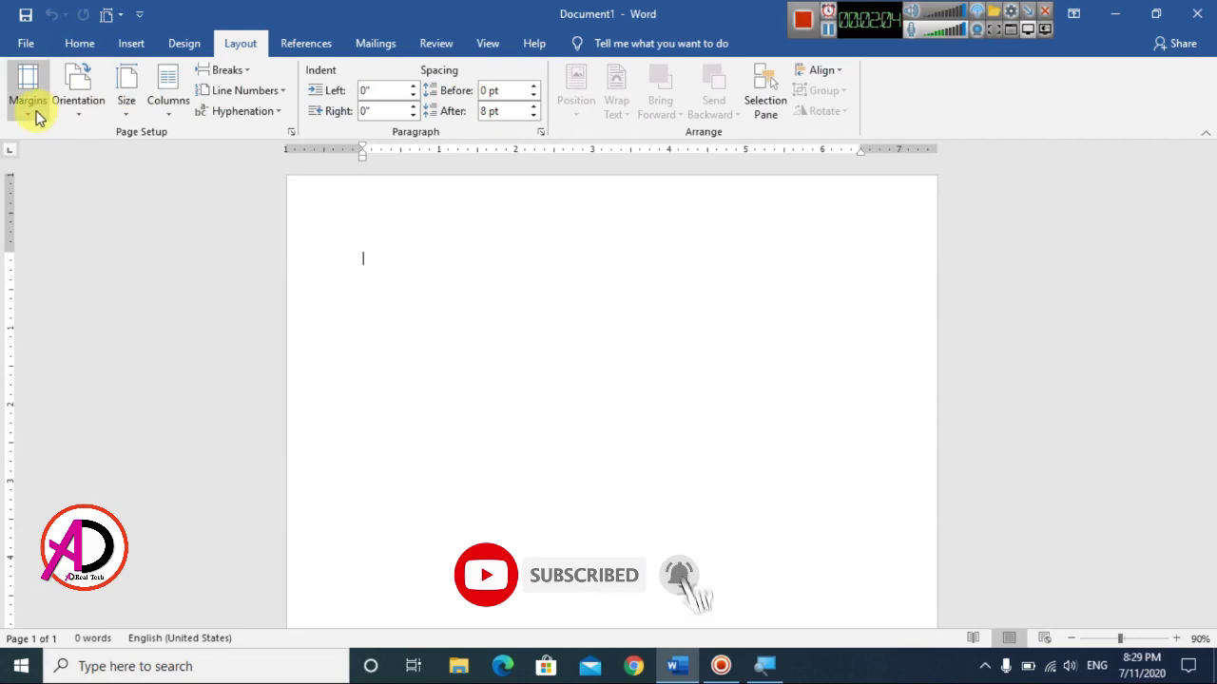
pyautogui.click(30, 100)
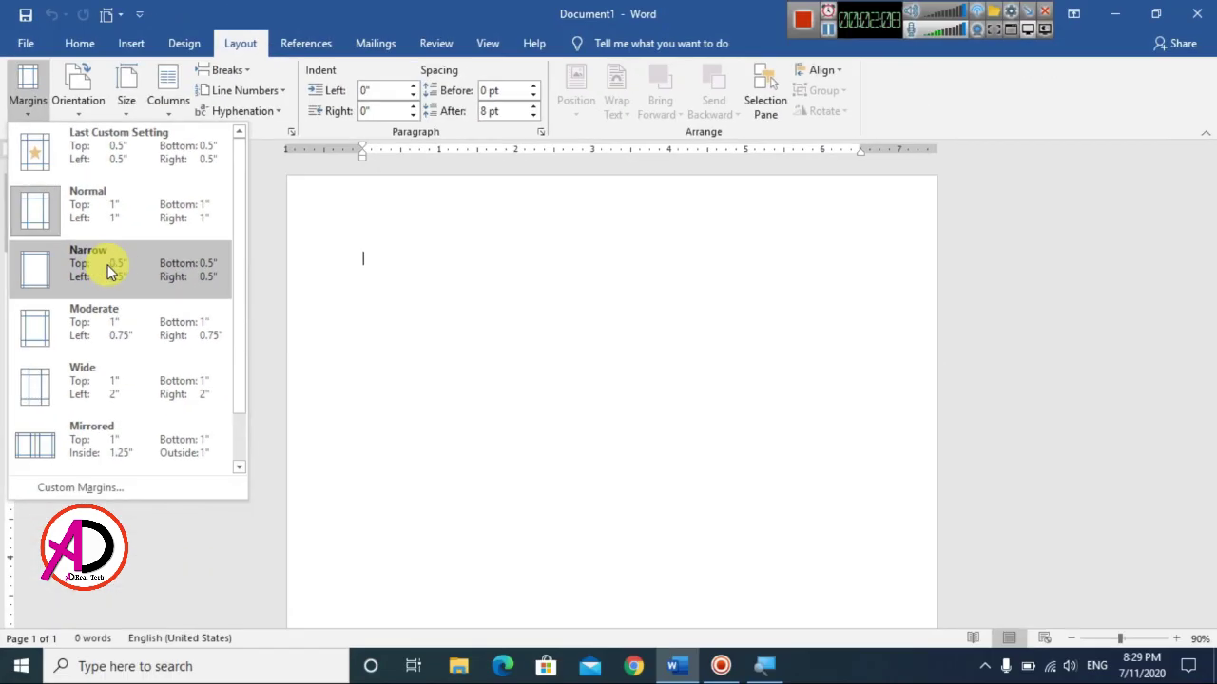
pyautogui.click(108, 271)
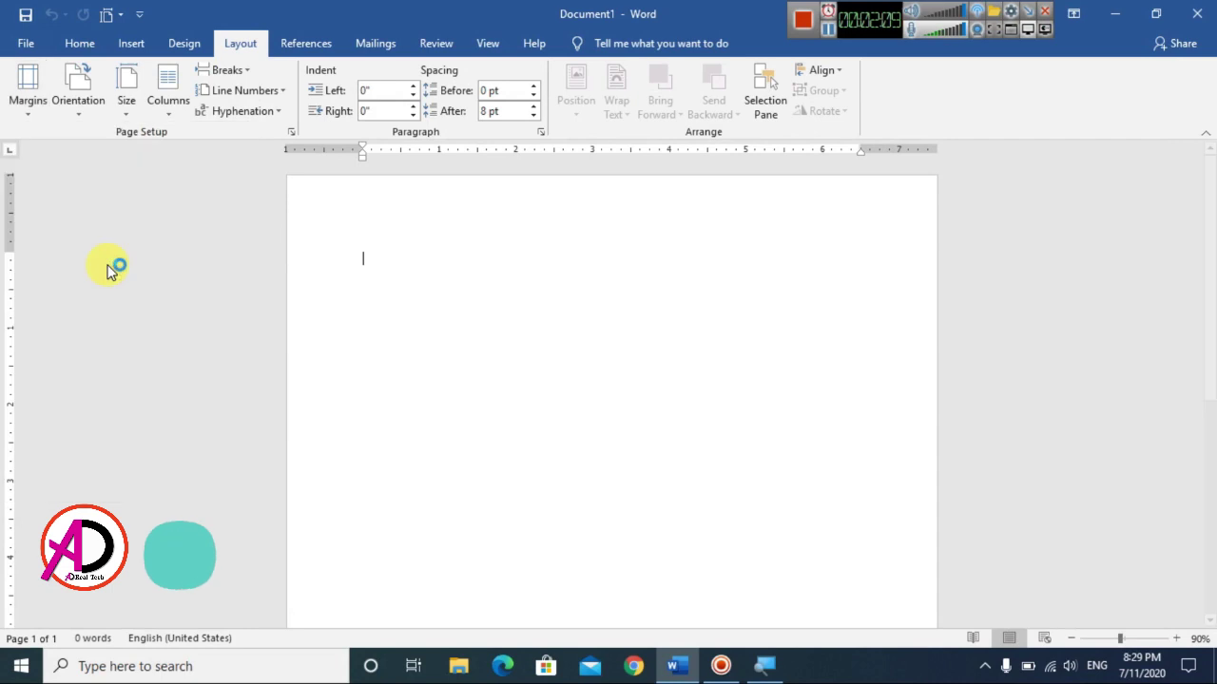
# Set a custom paper size 4.25" wide and 6" high for the whole document
pyautogui.click(128, 100)
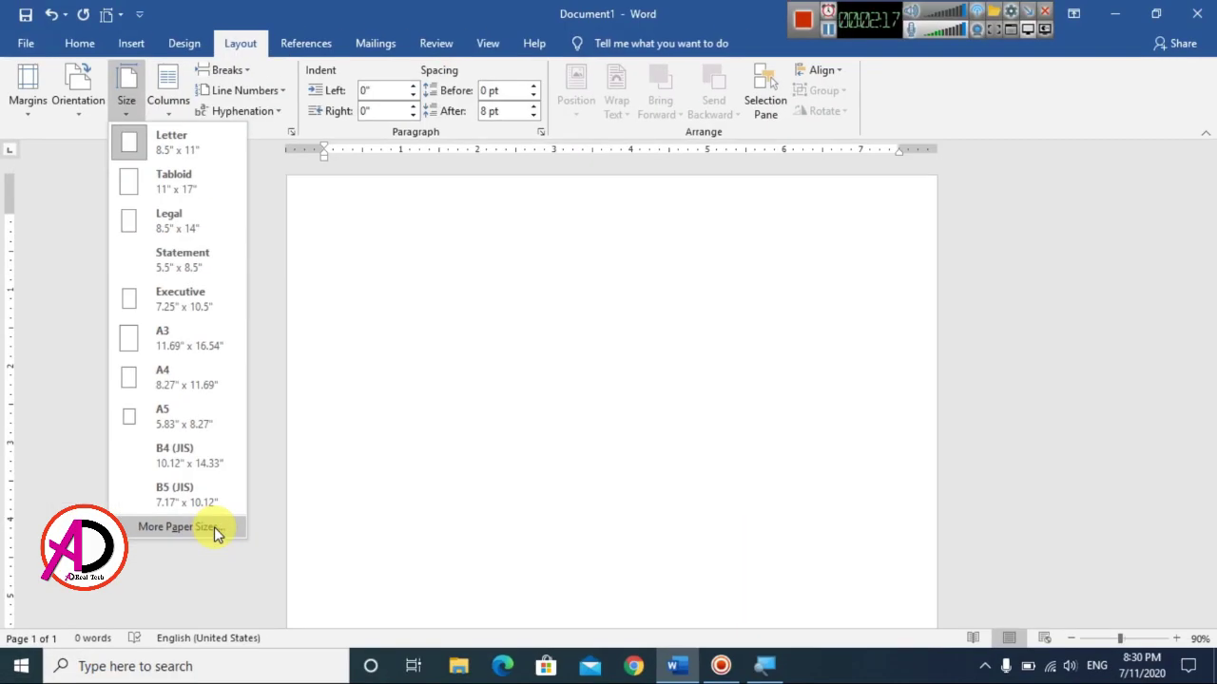
pyautogui.click(215, 529)
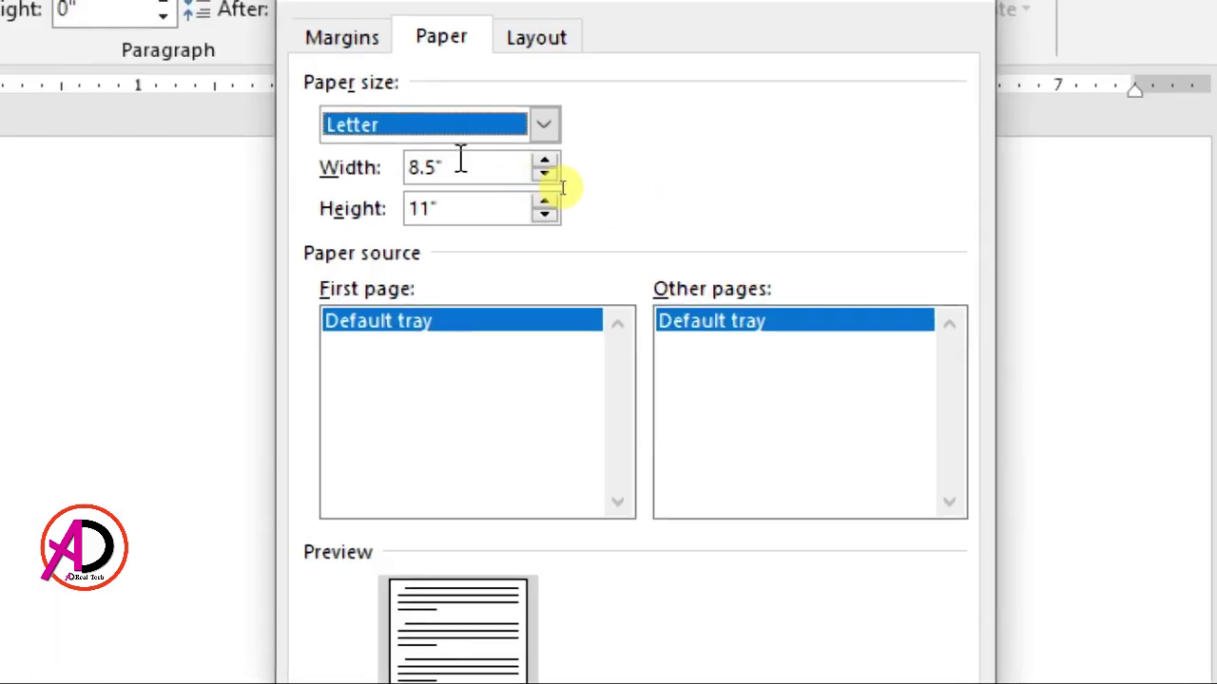
pyautogui.press('Tab')
pyautogui.write('4.25')
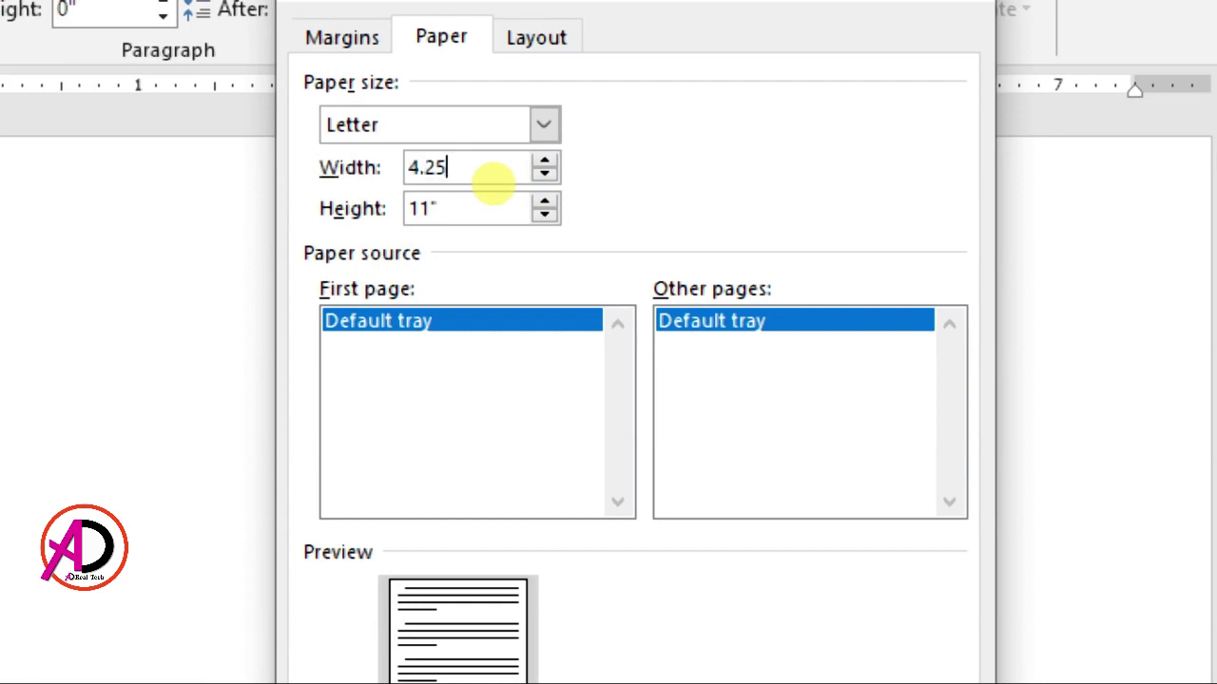
pyautogui.press('Tab')
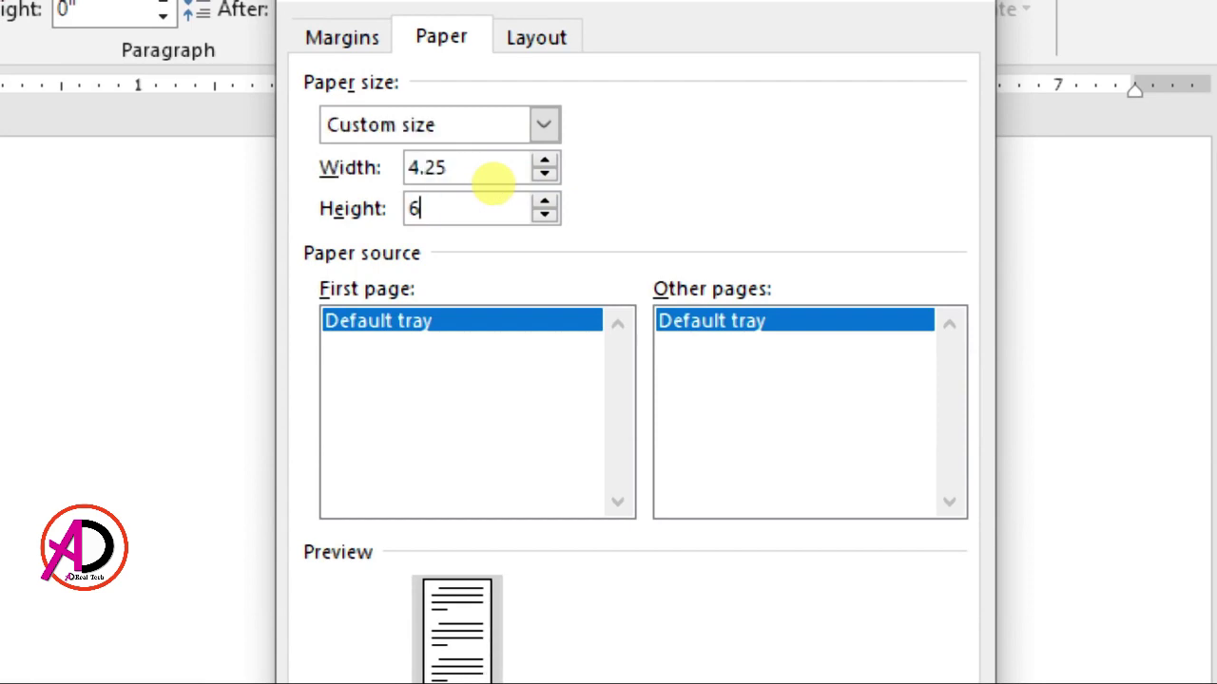
pyautogui.write('6')
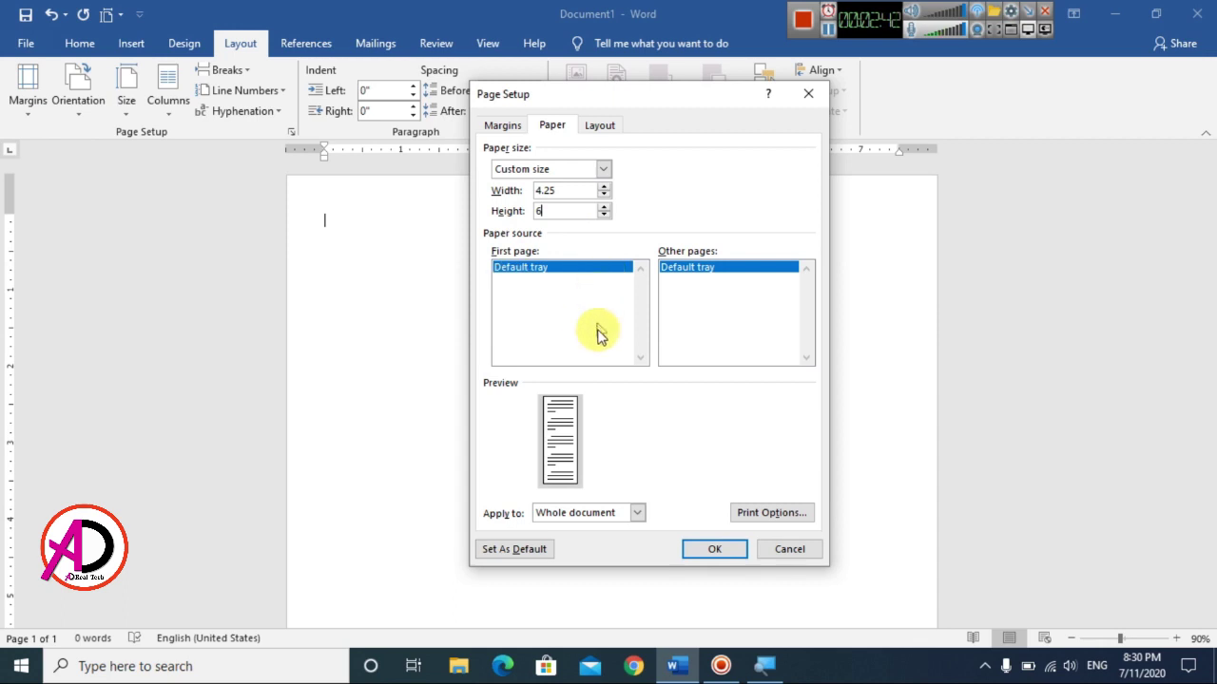
pyautogui.click(576, 194)
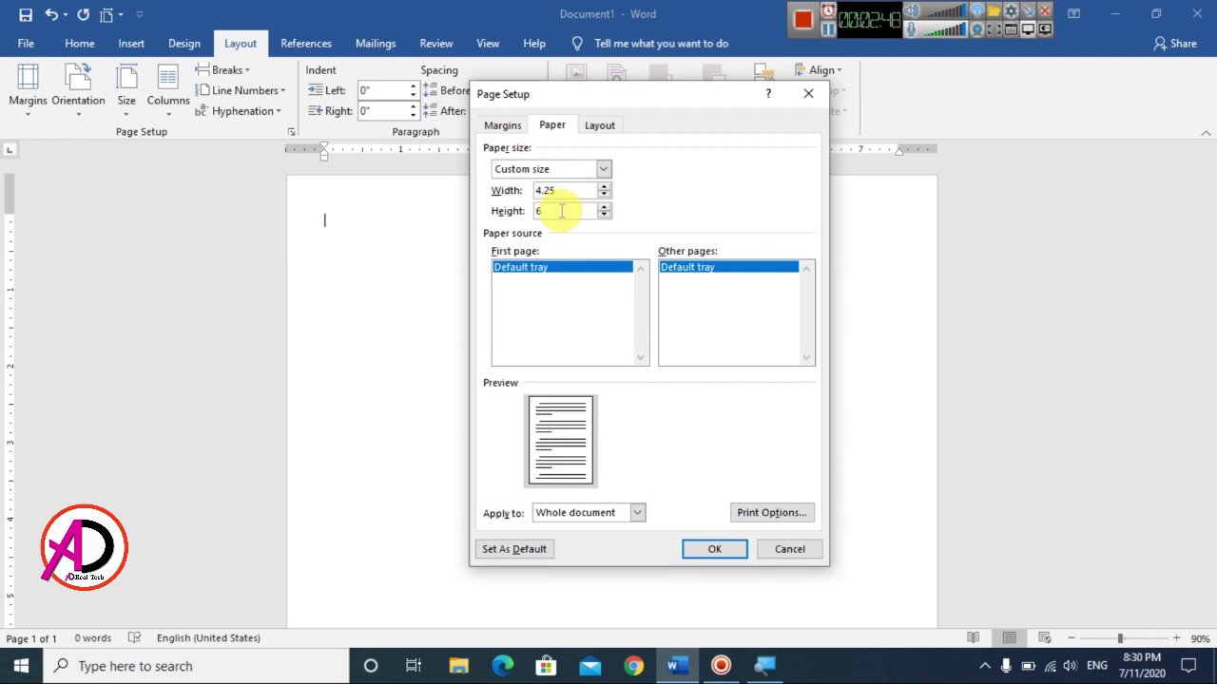
pyautogui.click(714, 549)
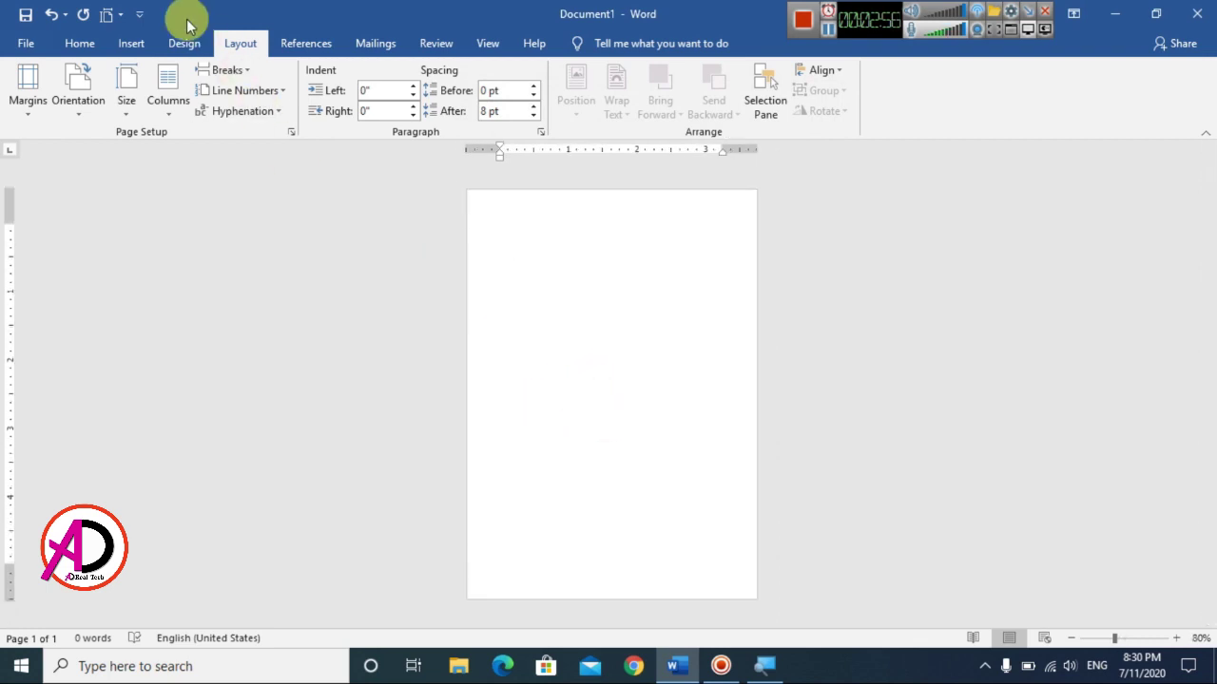
# Draw a rectangle about 4.26" wide and 6.09" high covering the whole page, and remove its outline
pyautogui.click(129, 42)
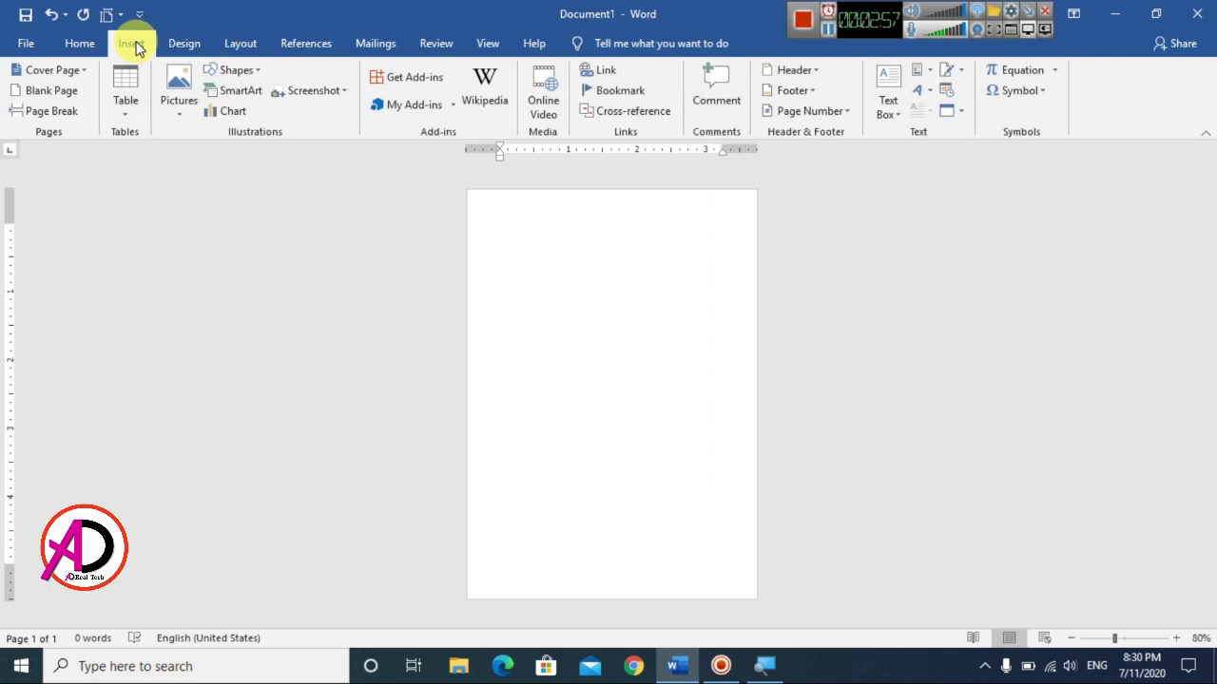
pyautogui.click(231, 71)
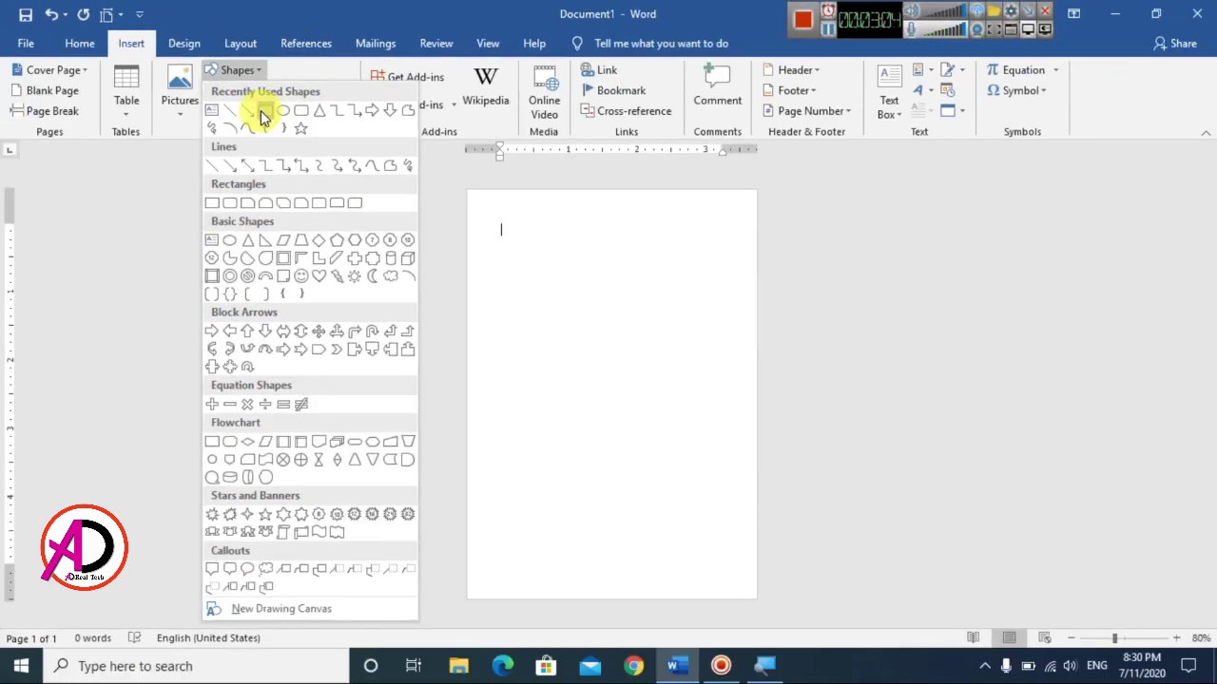
pyautogui.click(263, 113)
pyautogui.moveTo(467, 192)
pyautogui.mouseDown()
pyautogui.moveTo(662, 410)
pyautogui.moveTo(755, 601)
pyautogui.mouseUp()
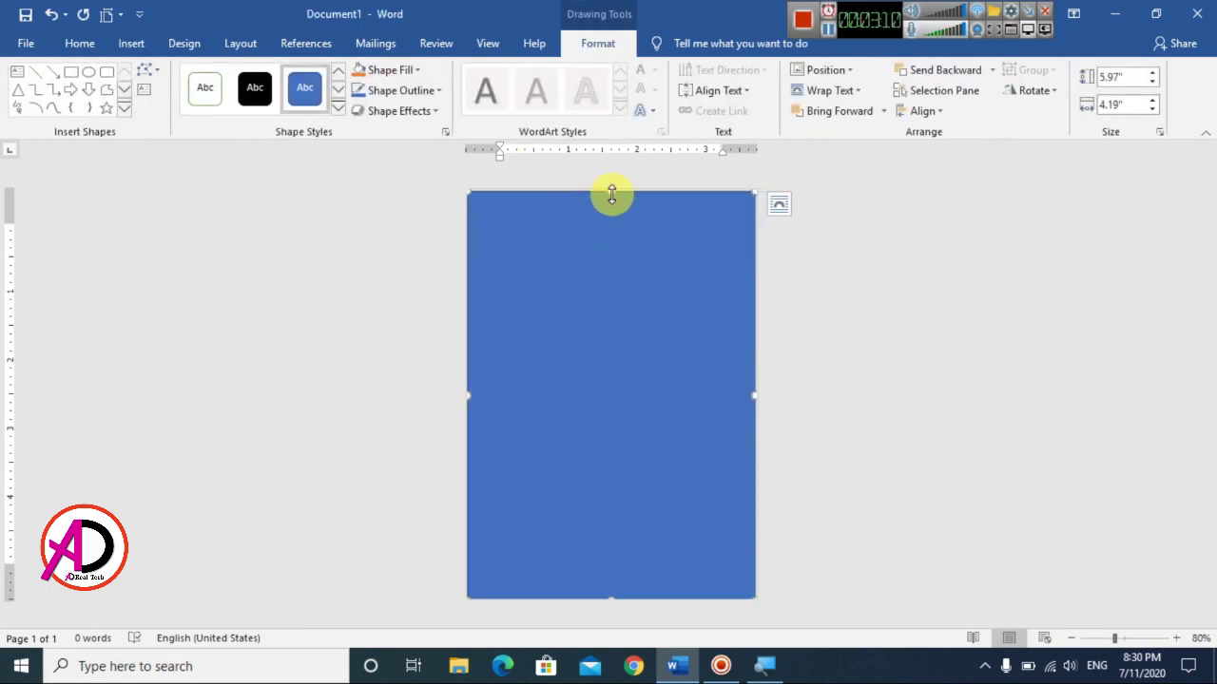
pyautogui.moveTo(754, 397); pyautogui.dragTo(758, 398)
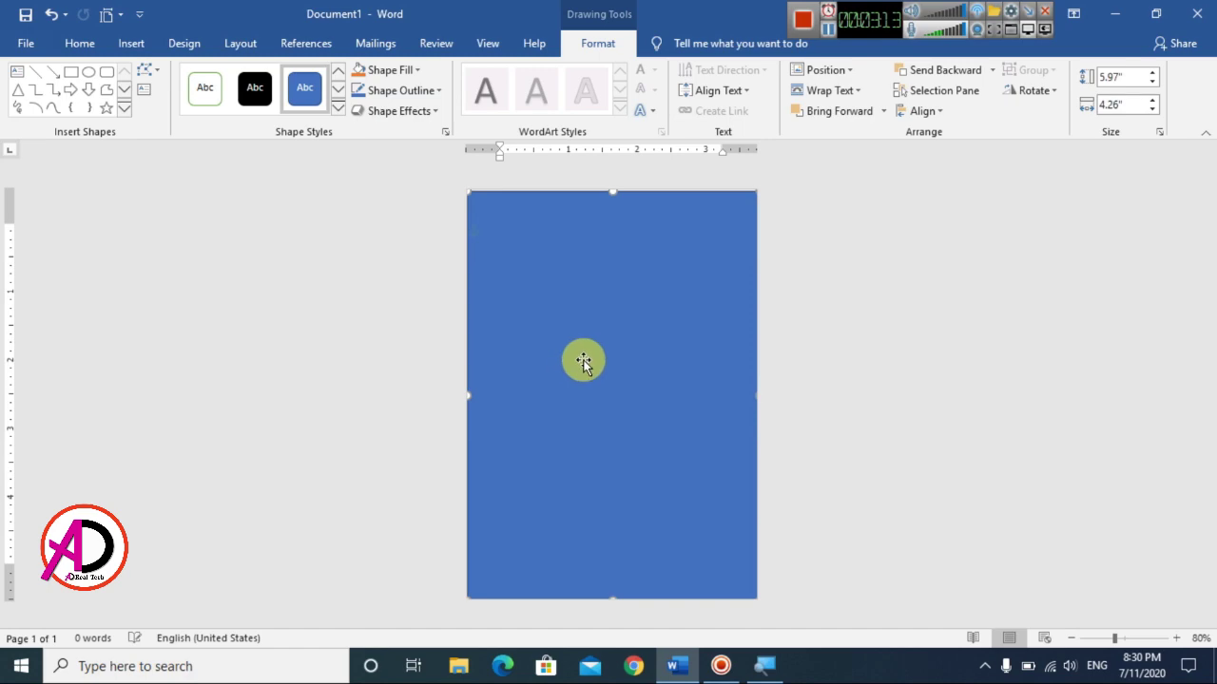
pyautogui.click(411, 99)
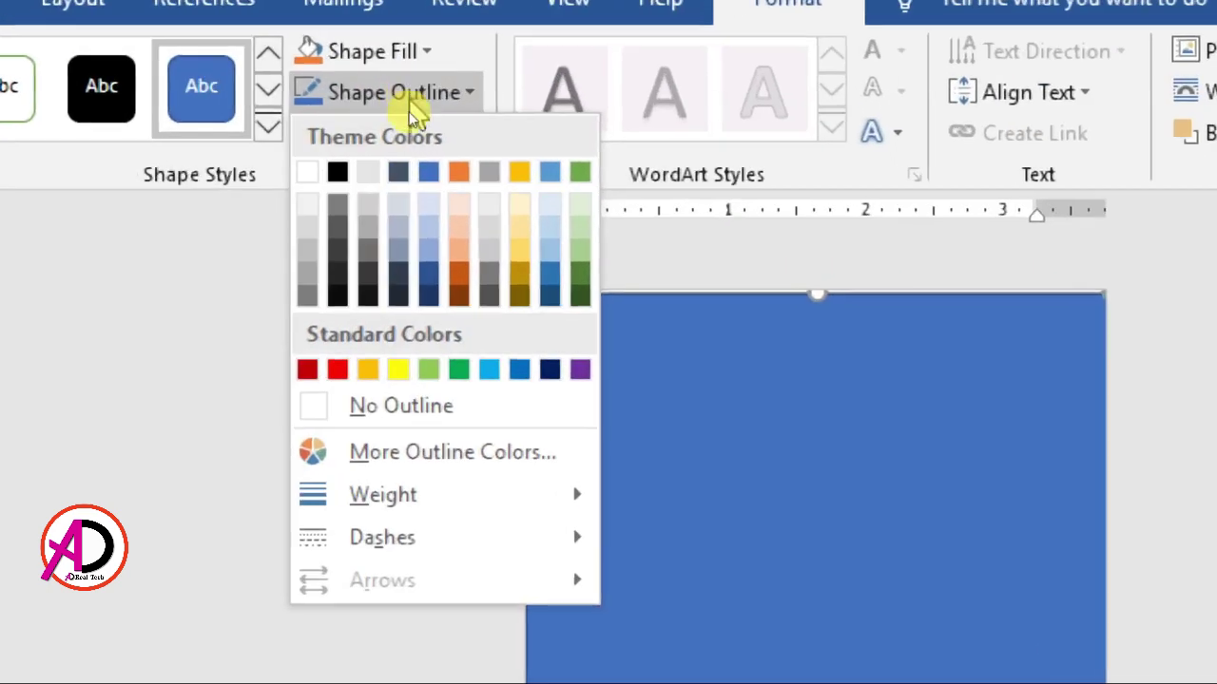
pyautogui.click(359, 405)
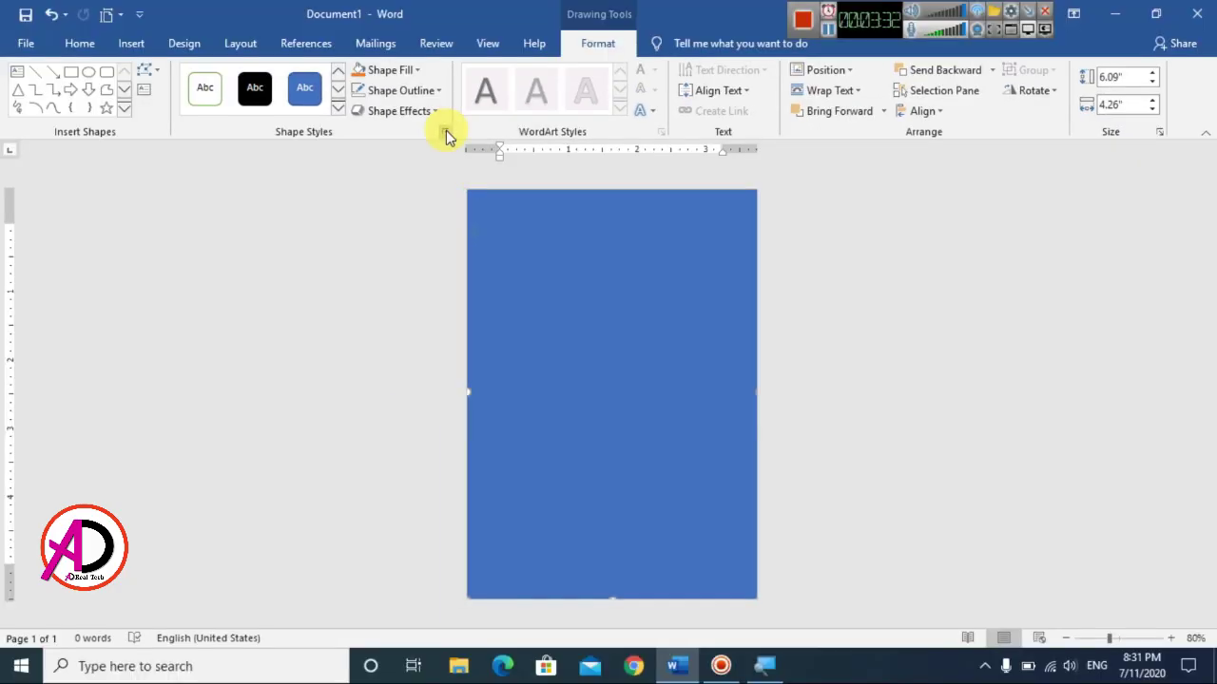
# Give the page-sized rectangle a gradient fill using the gray radial preset from the fourth row
pyautogui.click(445, 132)
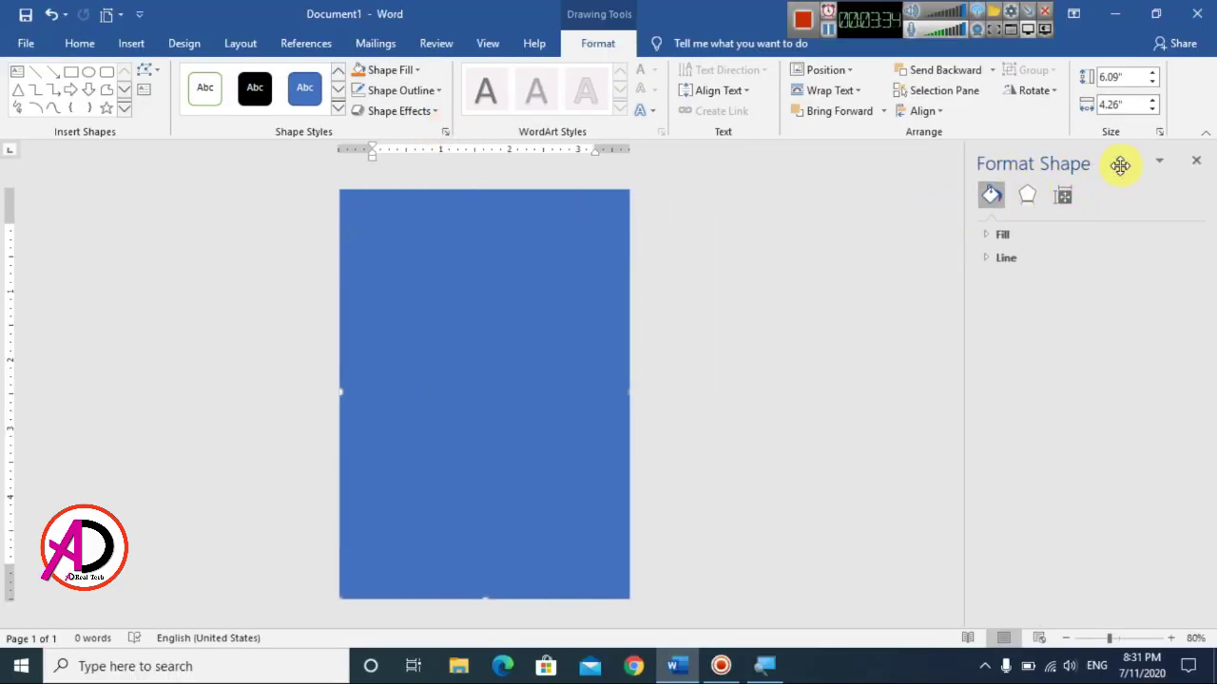
pyautogui.click(989, 237)
pyautogui.click(1043, 302)
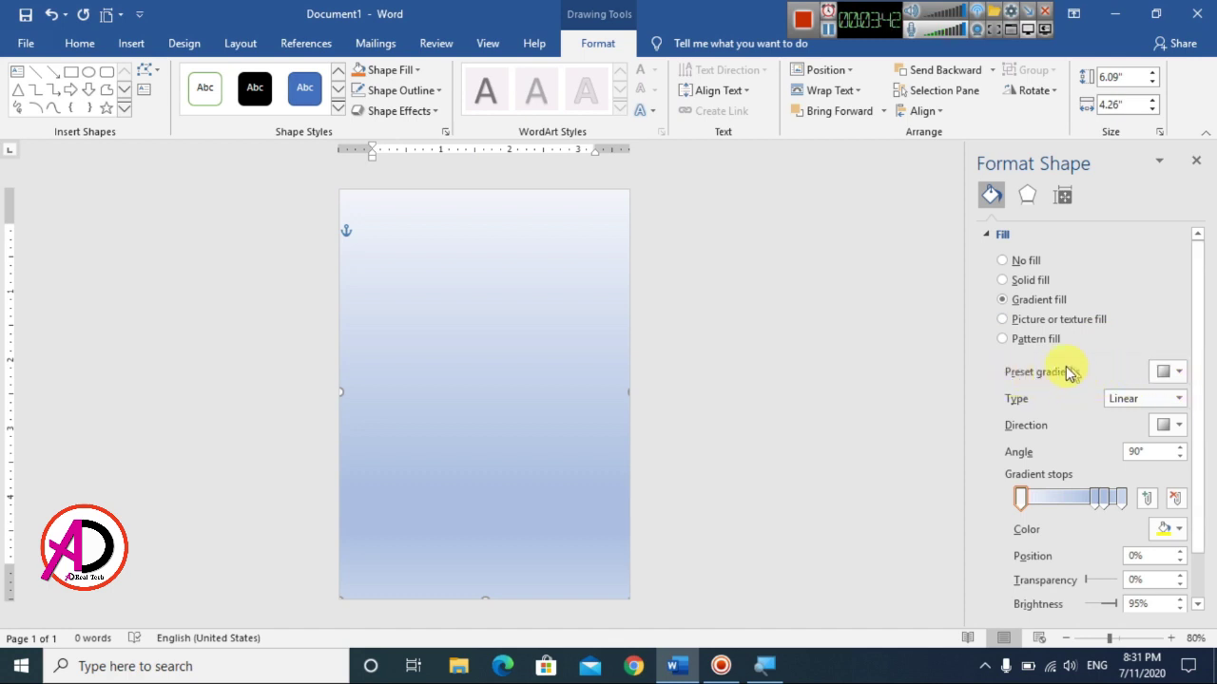
pyautogui.click(1184, 376)
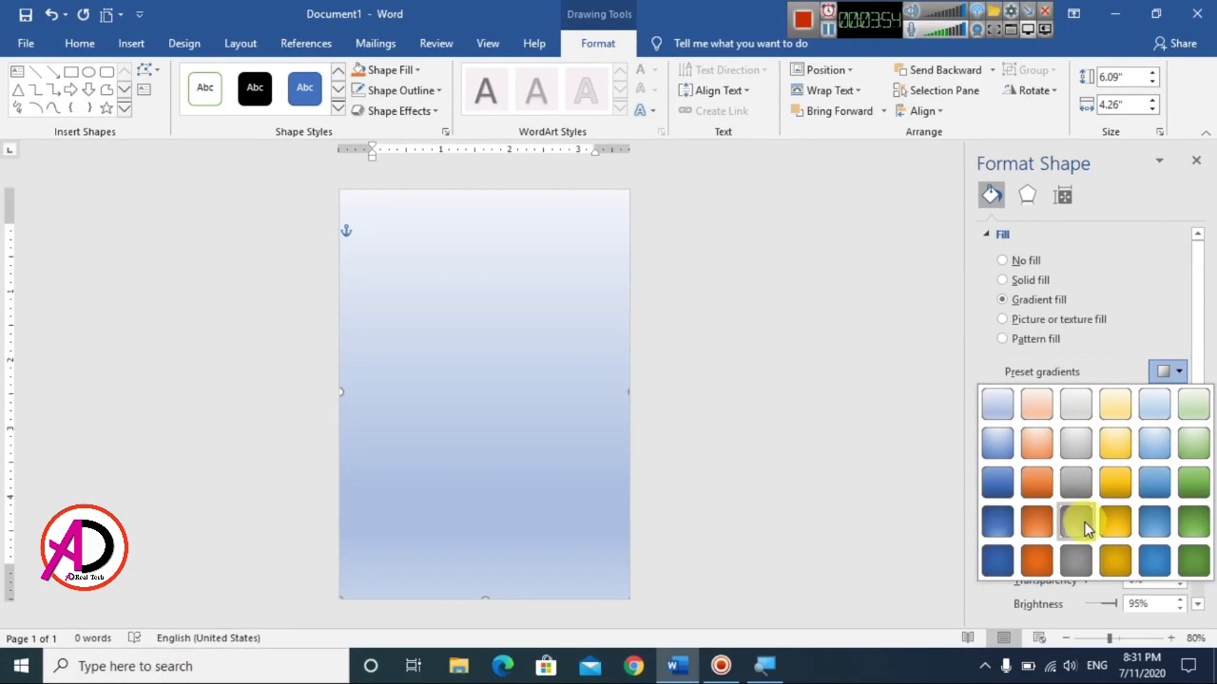
pyautogui.click(1077, 524)
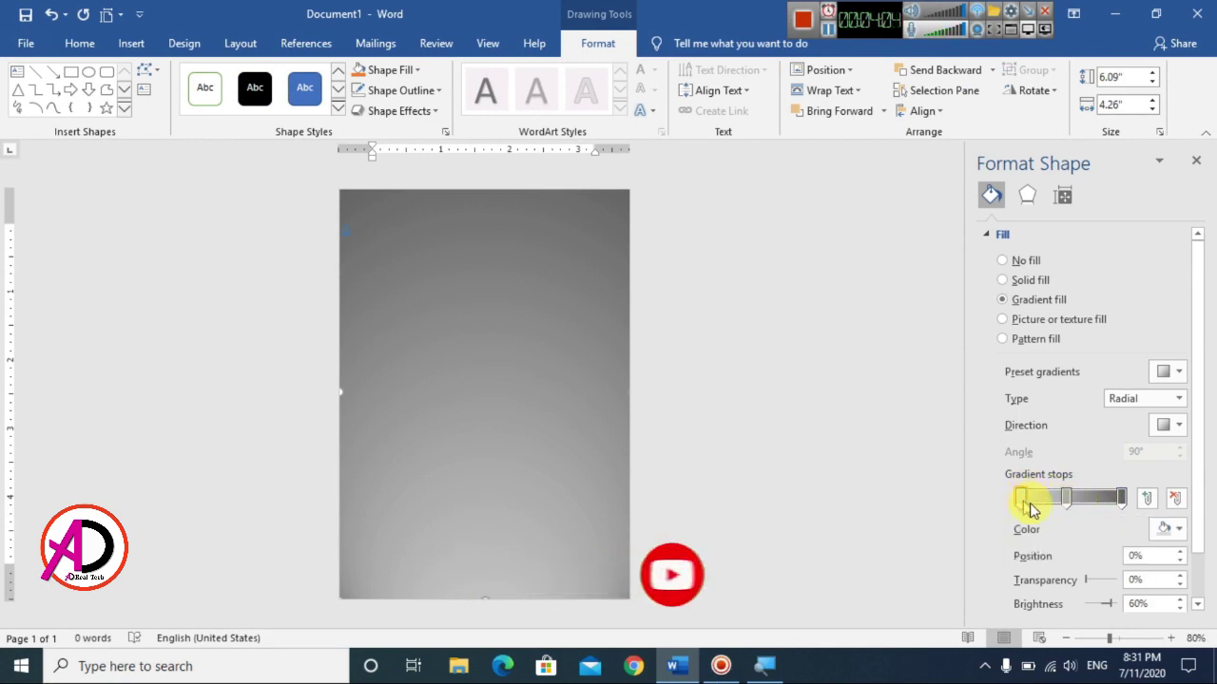
# Remove the middle gradient stop and recolor the first stop to the theme black shade with 15% brightness
pyautogui.click(1065, 501)
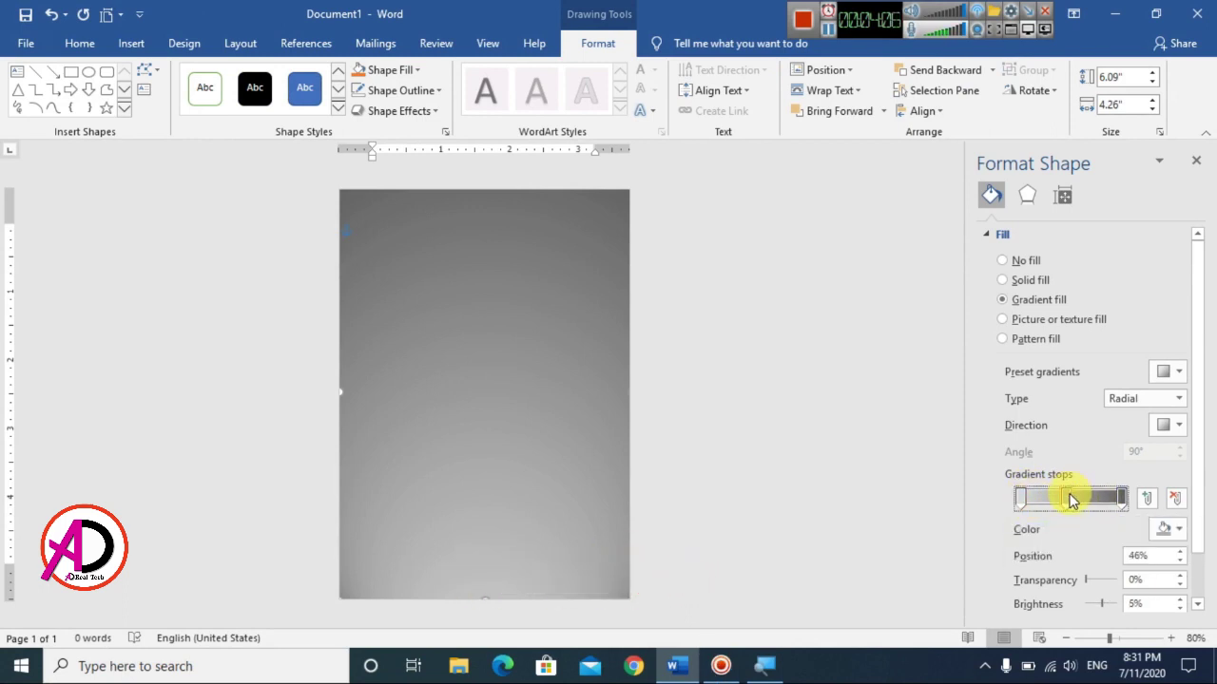
pyautogui.click(1175, 500)
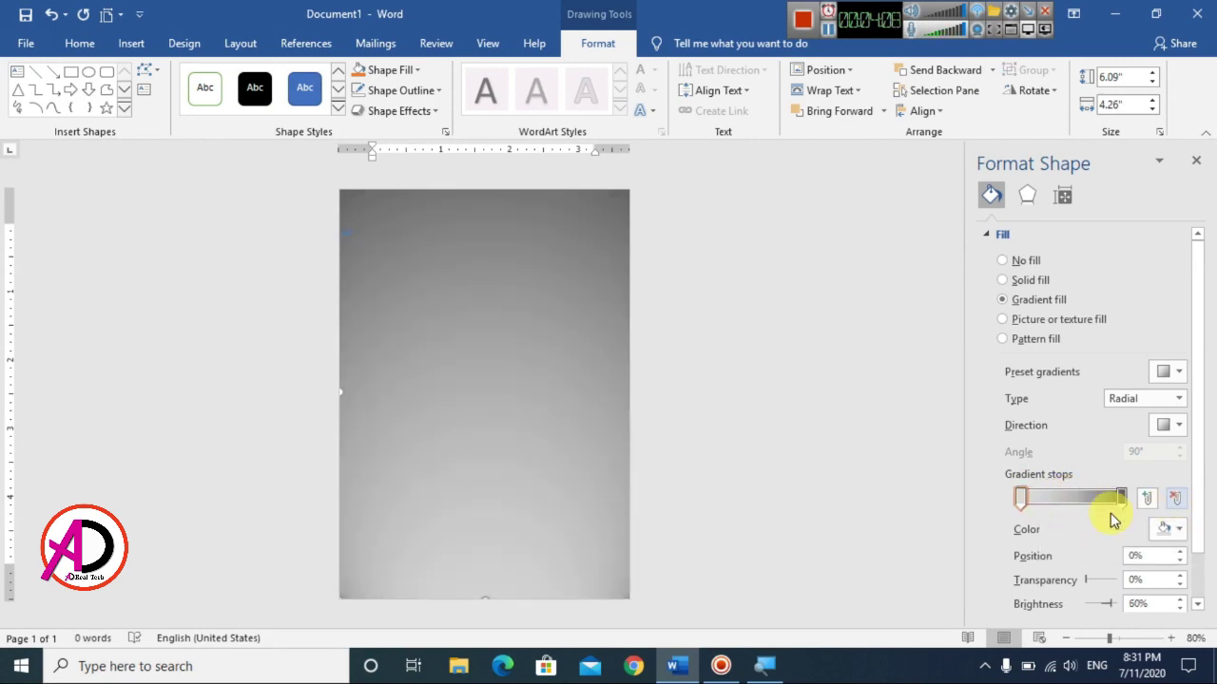
pyautogui.click(1021, 497)
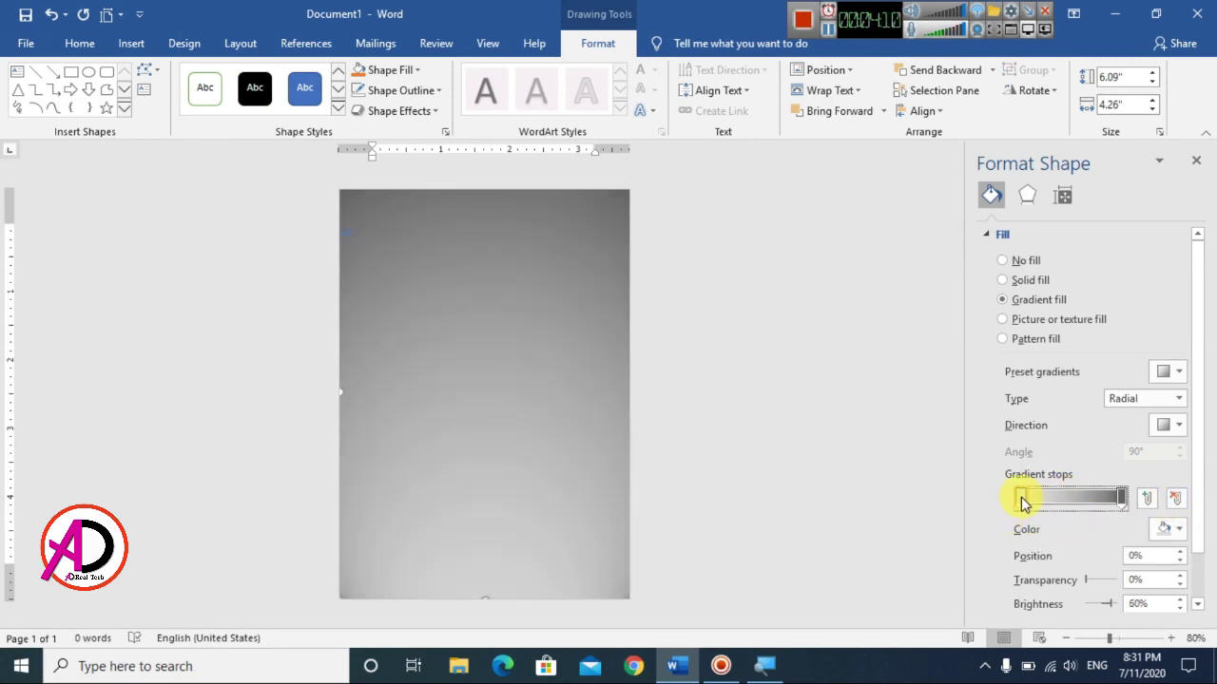
pyautogui.click(1021, 499)
pyautogui.click(1178, 530)
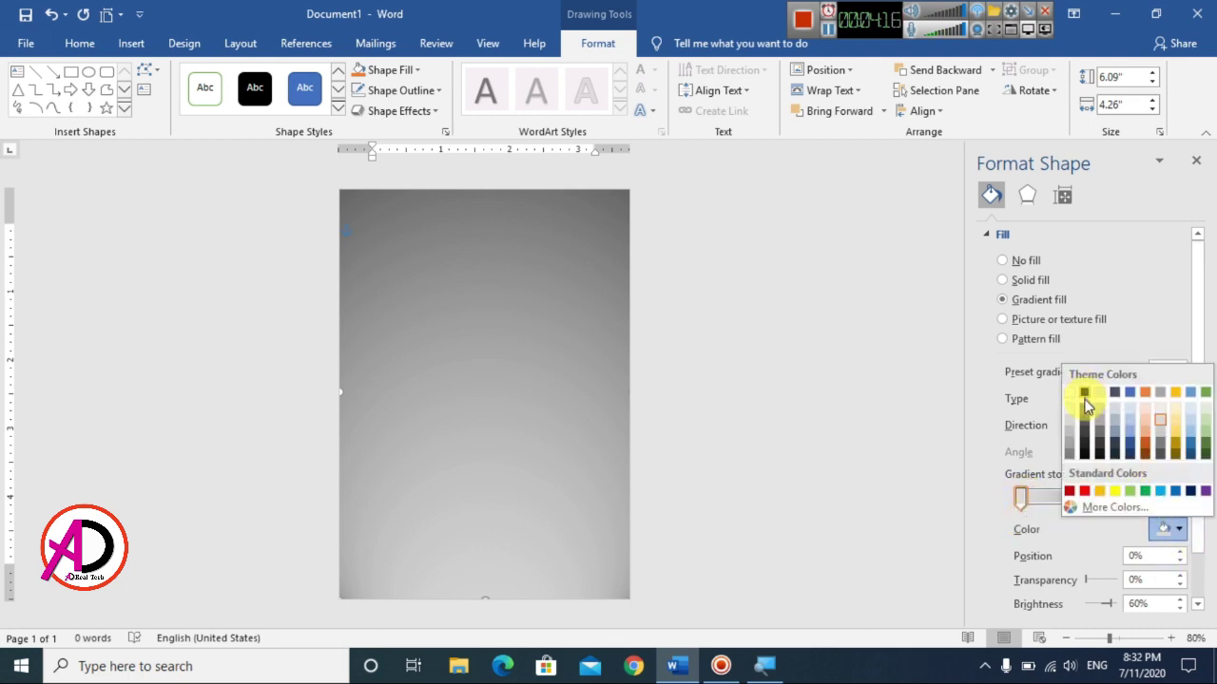
pyautogui.click(1084, 442)
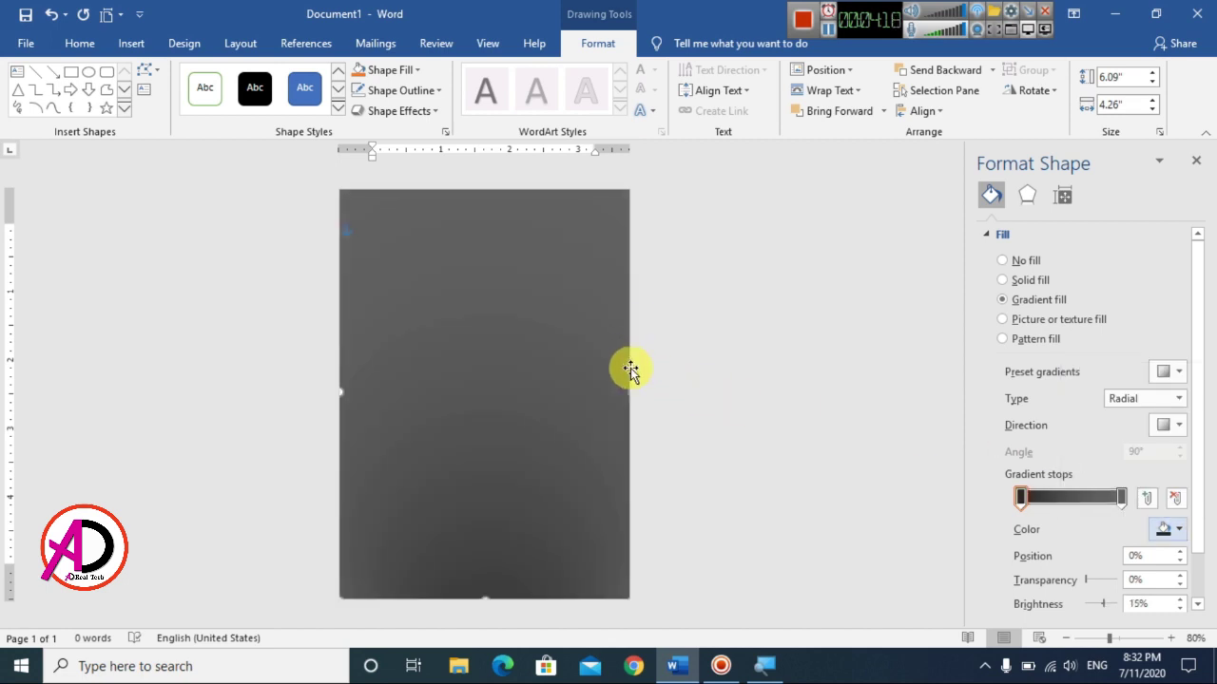
# Reposition the background's gradient stops, with the dark stop at 57% and the lighter one at the far end, and finish formatting the shape
pyautogui.moveTo(1119, 497)
pyautogui.mouseDown()
pyautogui.moveTo(1091, 497)
pyautogui.moveTo(1104, 497)
pyautogui.mouseUp()
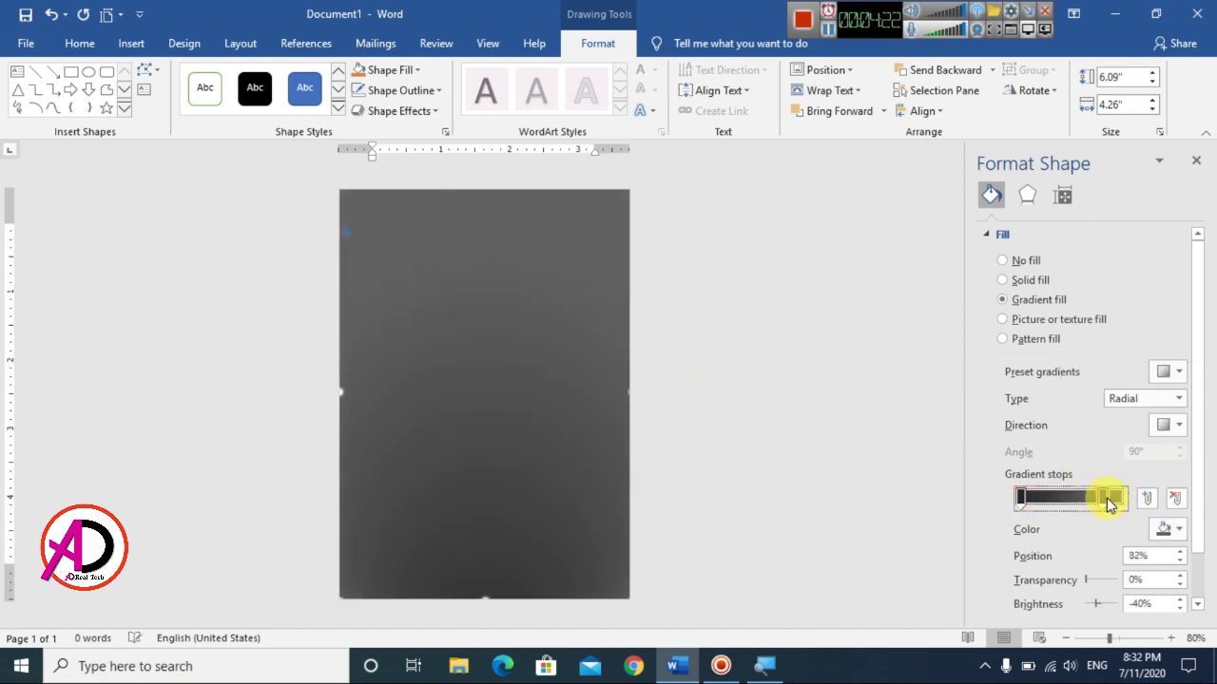
pyautogui.moveTo(1021, 498); pyautogui.dragTo(1073, 509)
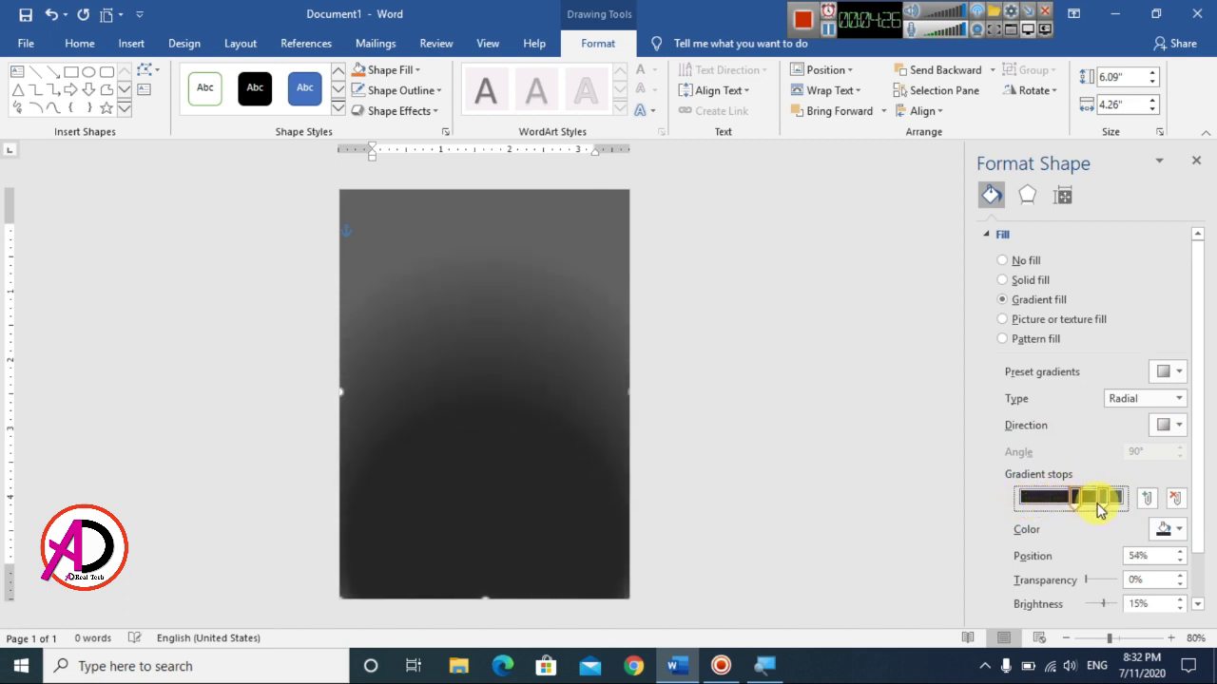
pyautogui.click(1123, 498)
pyautogui.moveTo(1076, 498); pyautogui.dragTo(1078, 504)
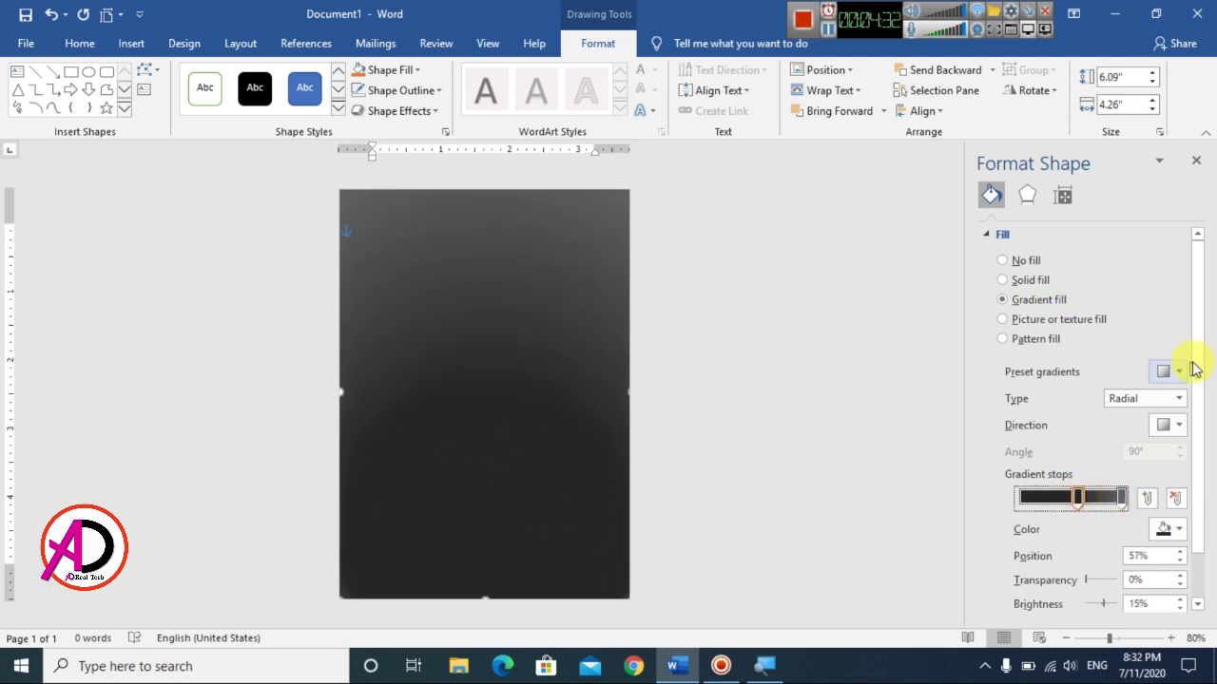
pyautogui.click(1197, 160)
pyautogui.click(942, 361)
pyautogui.scroll(-5, 702, 400)
pyautogui.scroll(6, 704, 400)
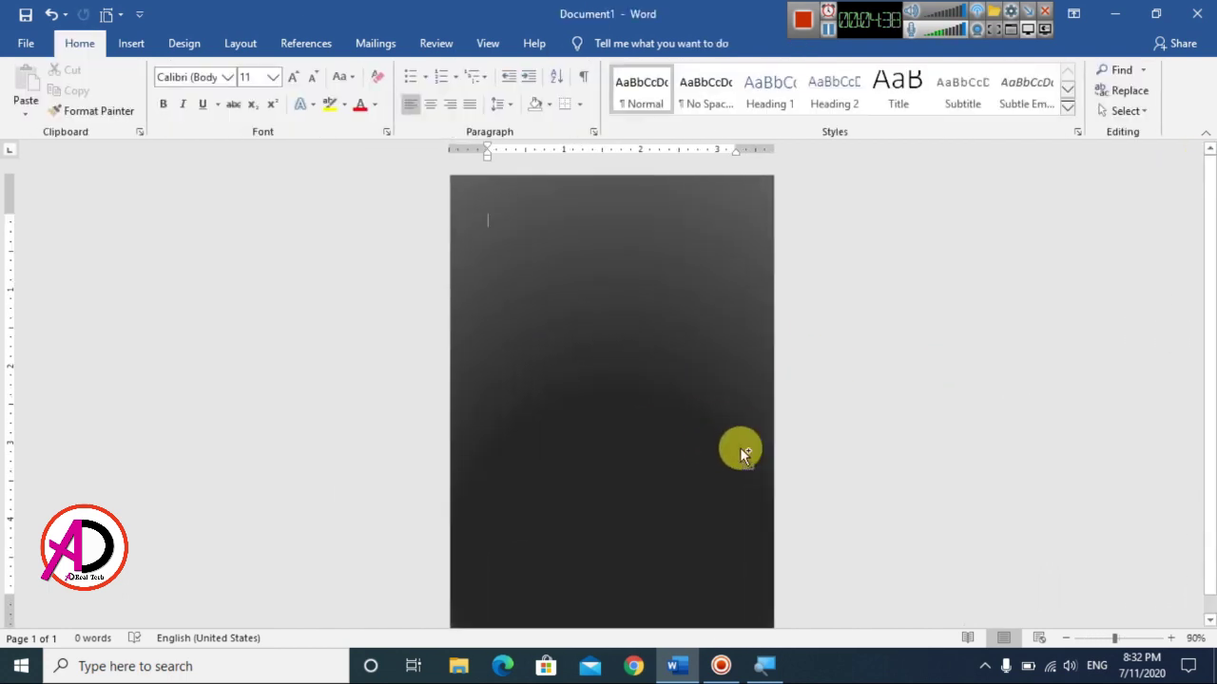
pyautogui.scroll(-3, 740, 447)
pyautogui.scroll(2, 745, 447)
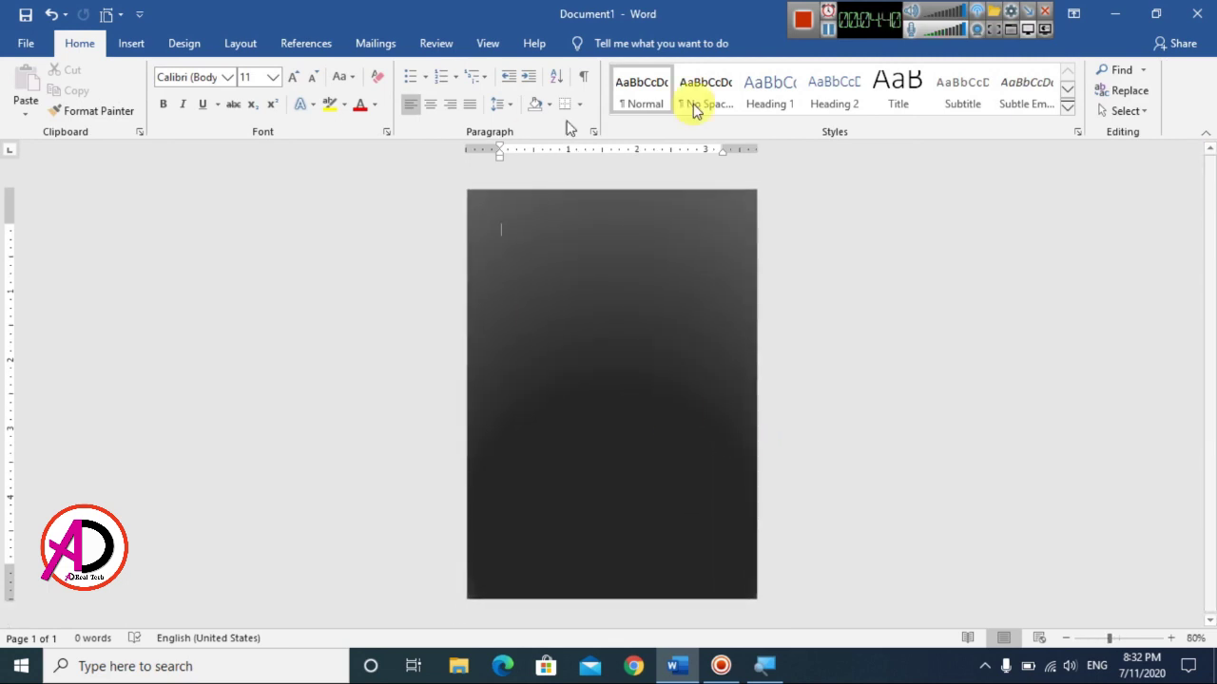
# Draw a square of about 2.09" on the upper part of the page and center it horizontally between the margins
pyautogui.click(136, 44)
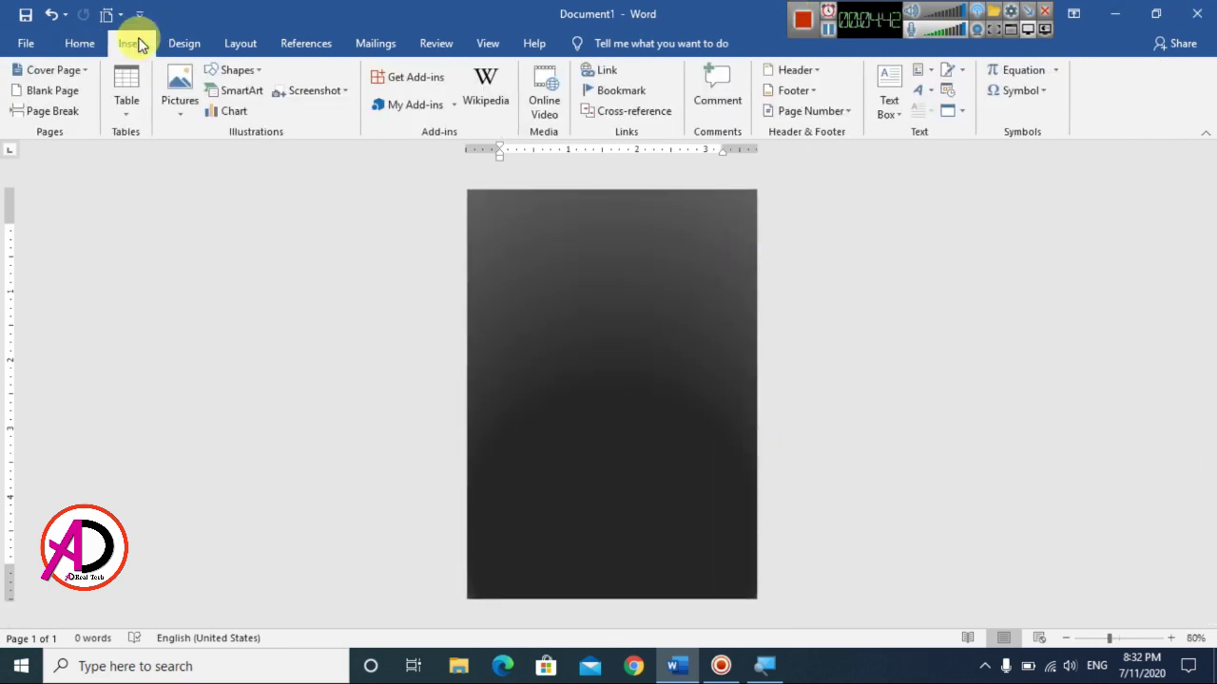
pyautogui.click(238, 72)
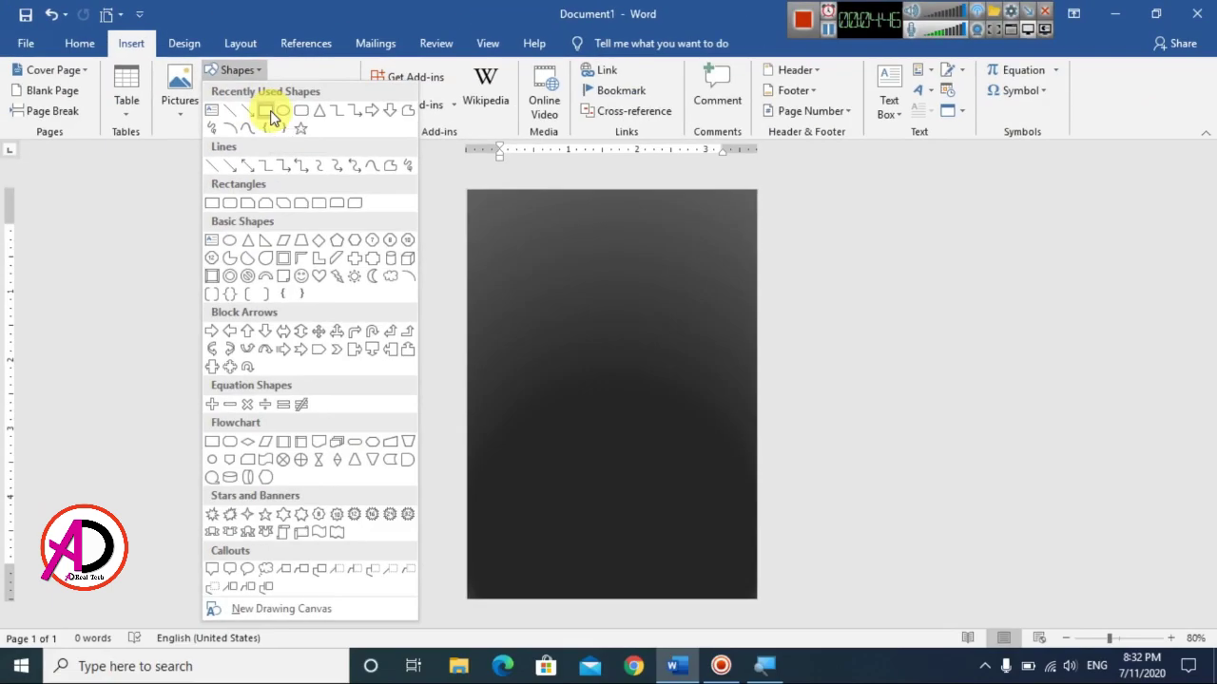
pyautogui.click(298, 151)
pyautogui.moveTo(530, 213)
pyautogui.mouseDown()
pyautogui.moveTo(692, 366)
pyautogui.moveTo(674, 355)
pyautogui.mouseUp()
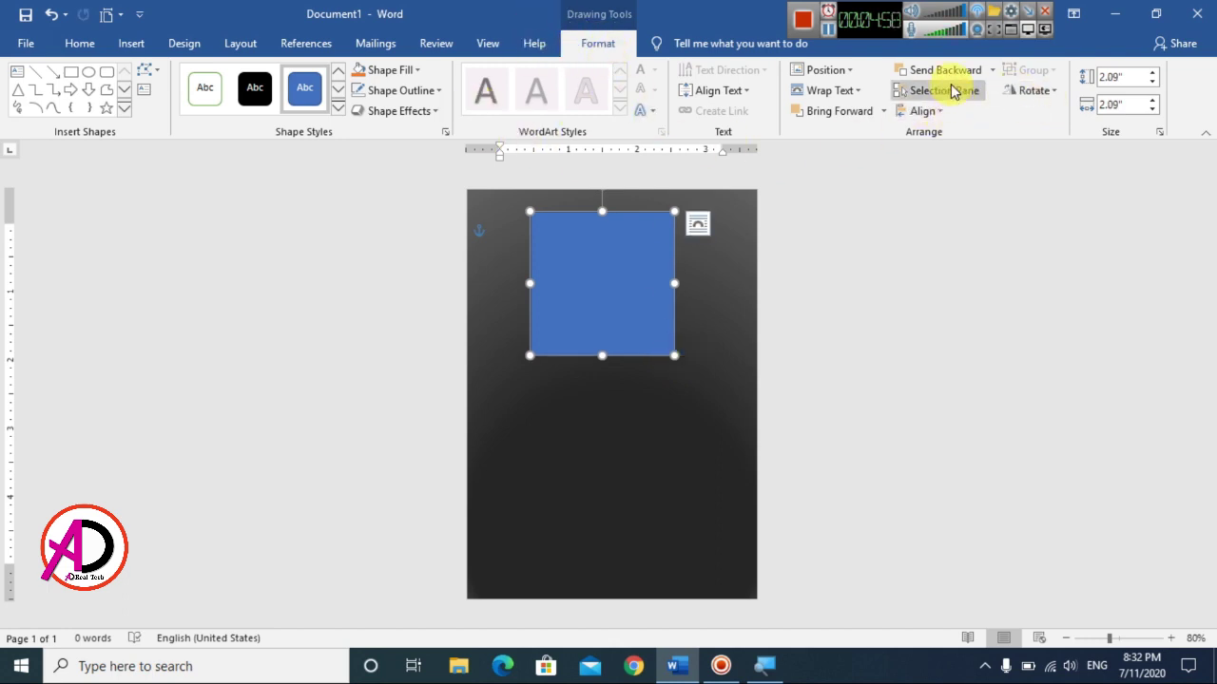
pyautogui.click(931, 118)
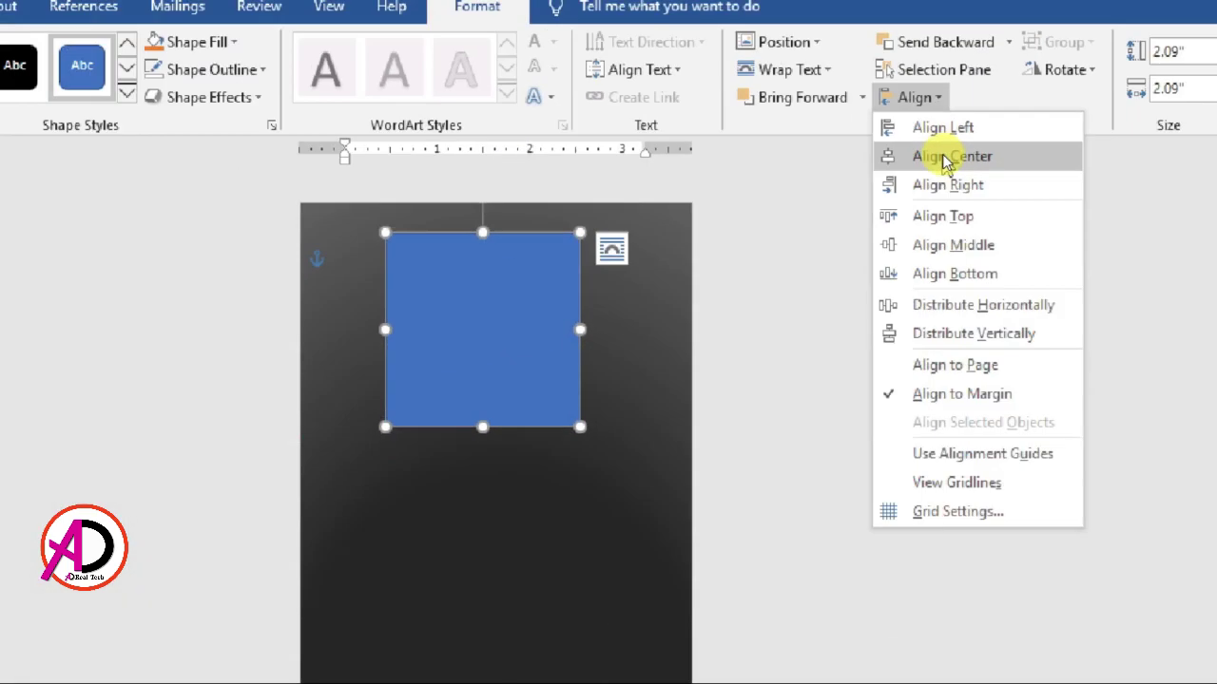
pyautogui.click(946, 158)
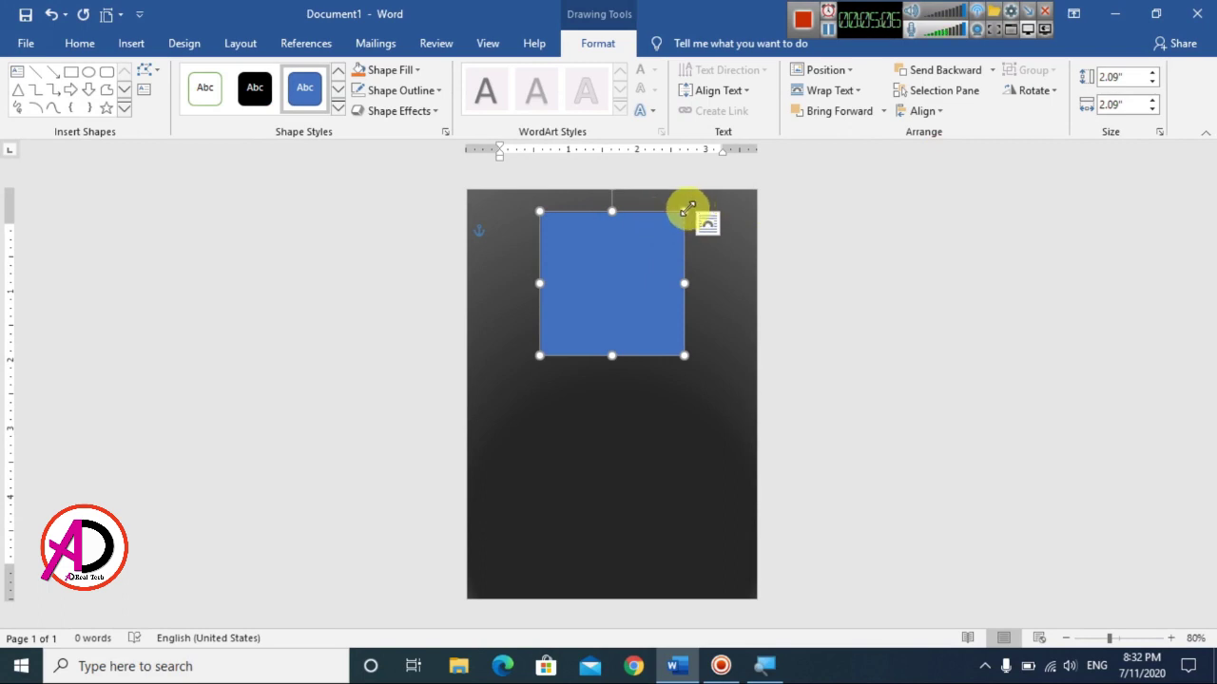
# Shrink the blue square to about 1.81" and center it horizontally between the margins
pyautogui.moveTo(683, 213); pyautogui.dragTo(665, 231)
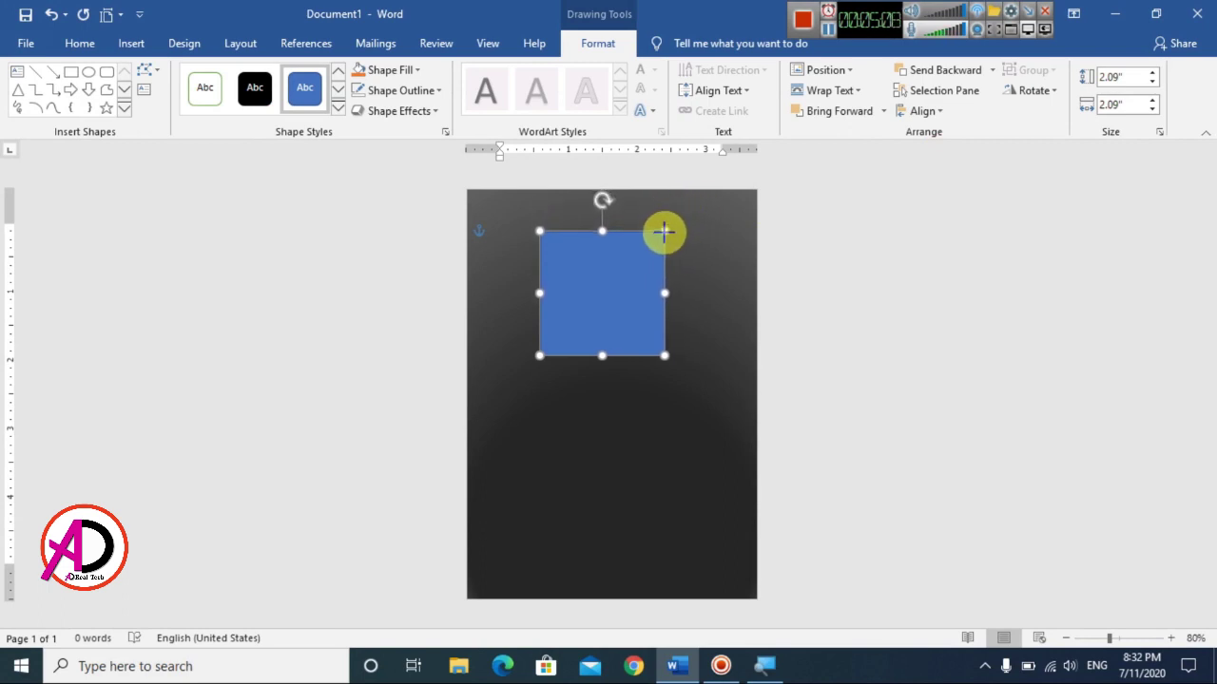
pyautogui.click(922, 111)
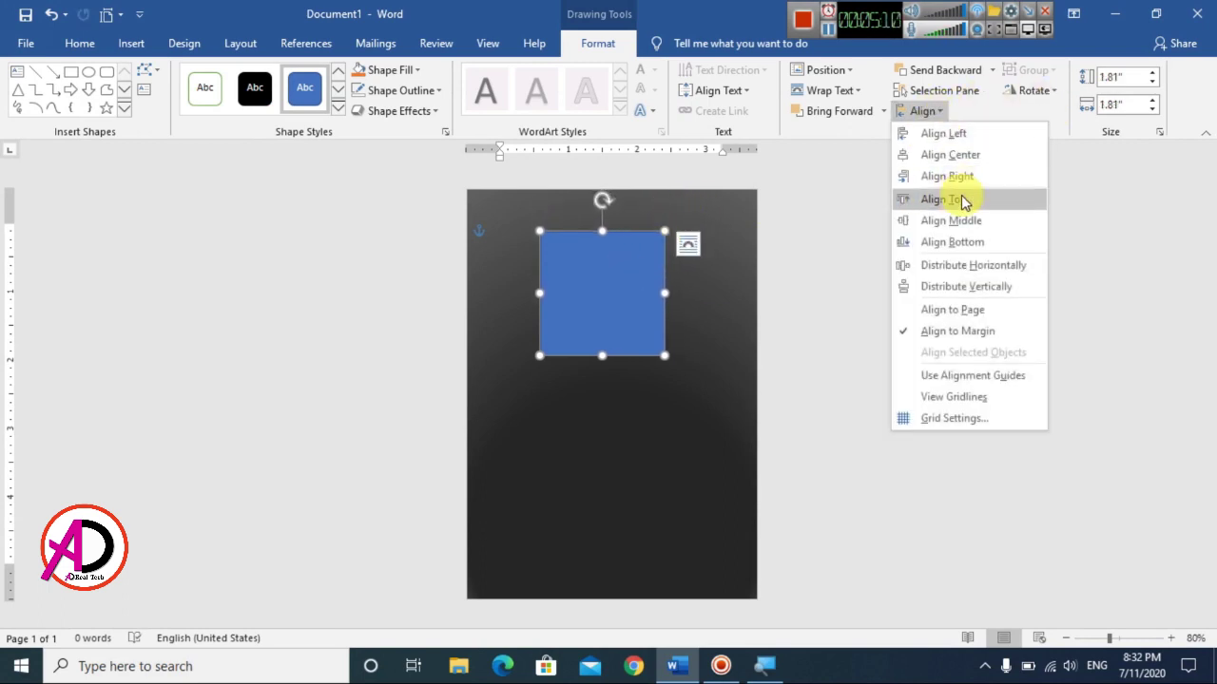
pyautogui.click(951, 154)
pyautogui.moveTo(624, 291); pyautogui.dragTo(626, 287)
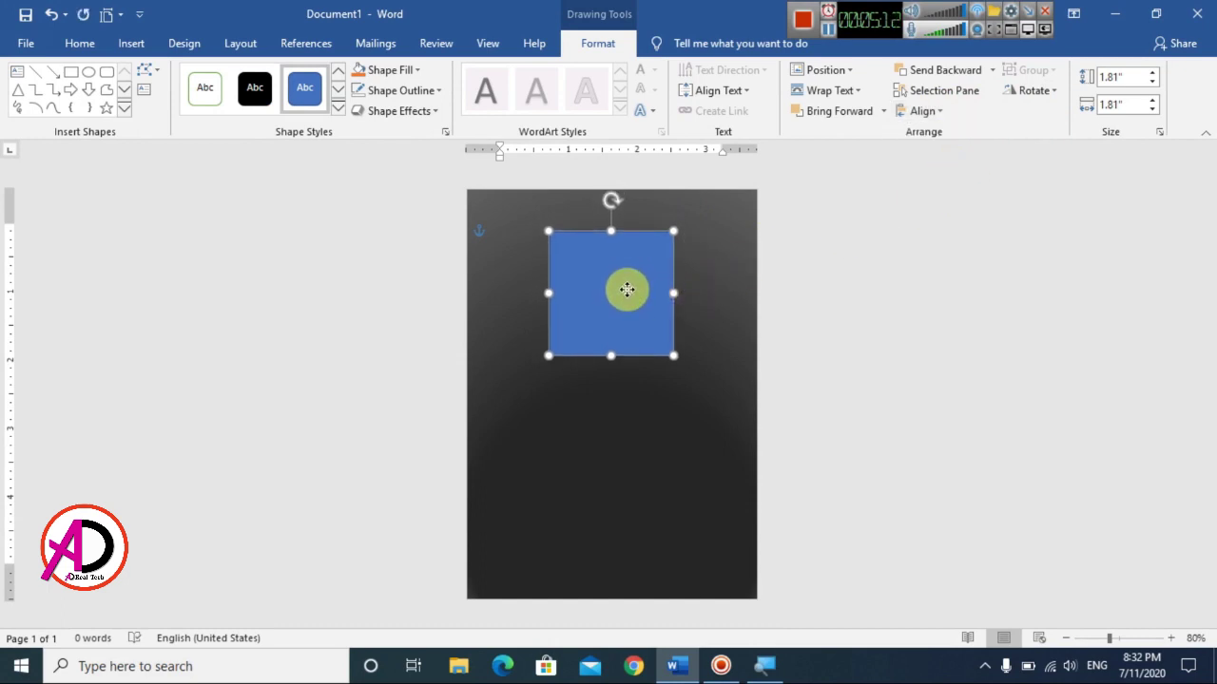
# Fill the square with white and remove its outline
pyautogui.click(404, 72)
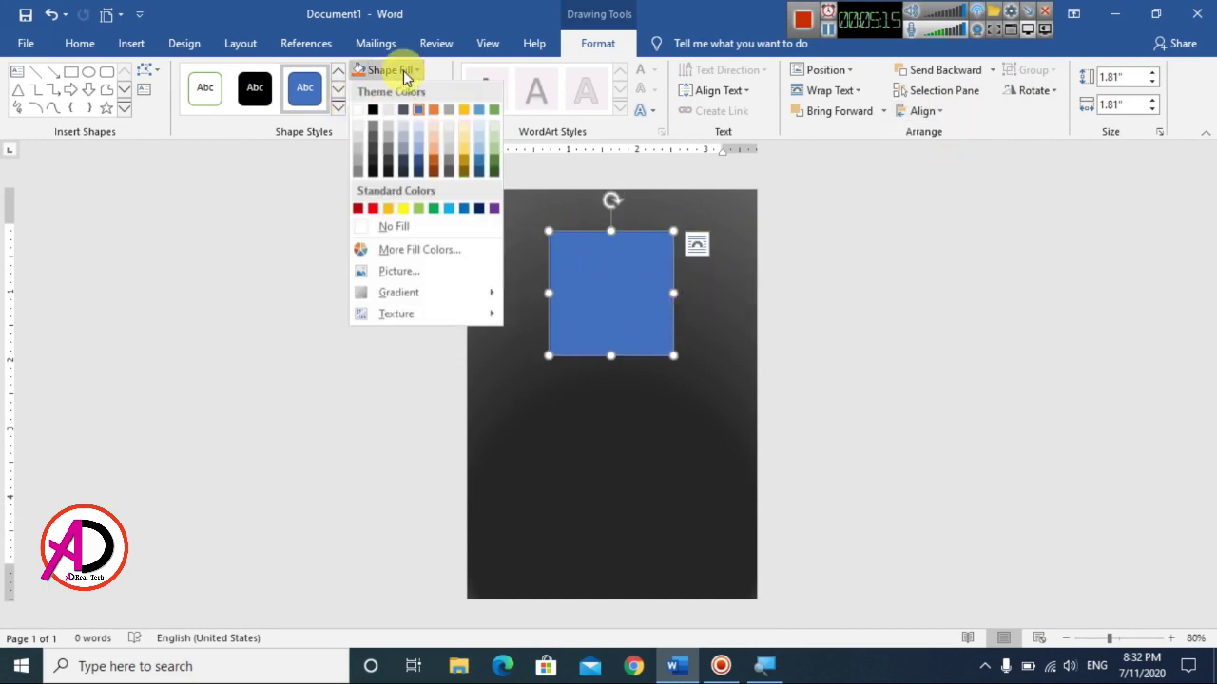
pyautogui.click(358, 117)
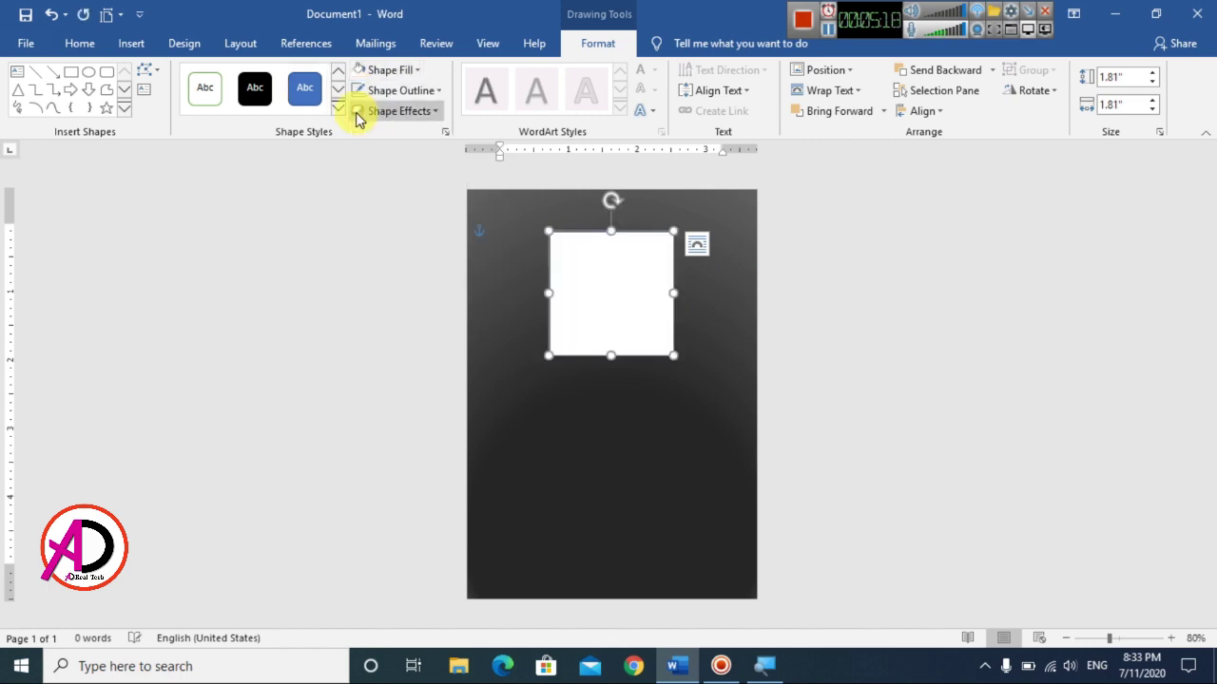
pyautogui.click(400, 90)
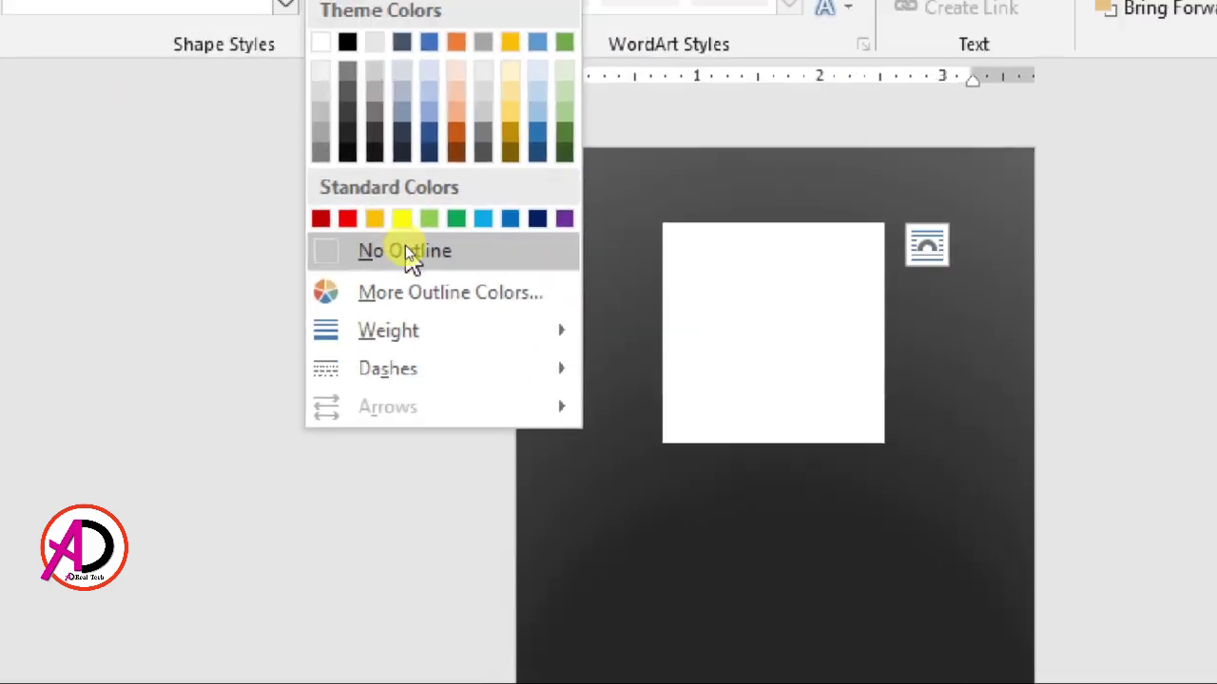
pyautogui.click(405, 246)
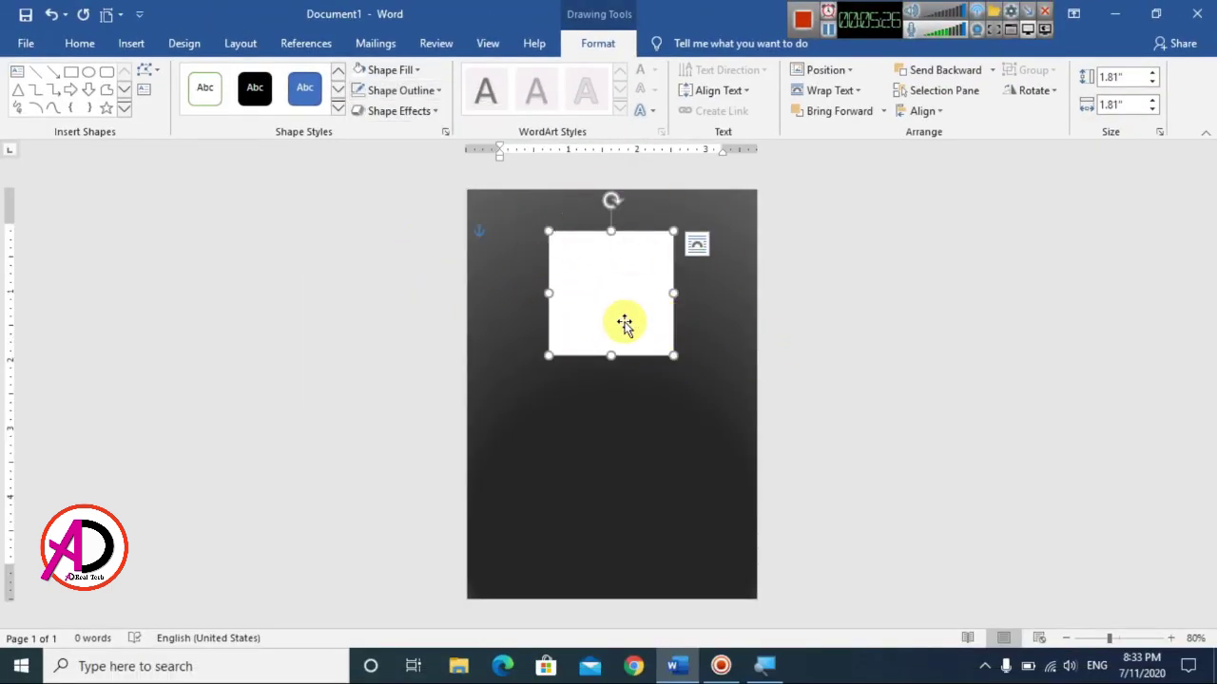
# Duplicate the white square and fill the copy with the theme black shade lightened by 15%
pyautogui.moveTo(628, 330); pyautogui.dragTo(594, 343)
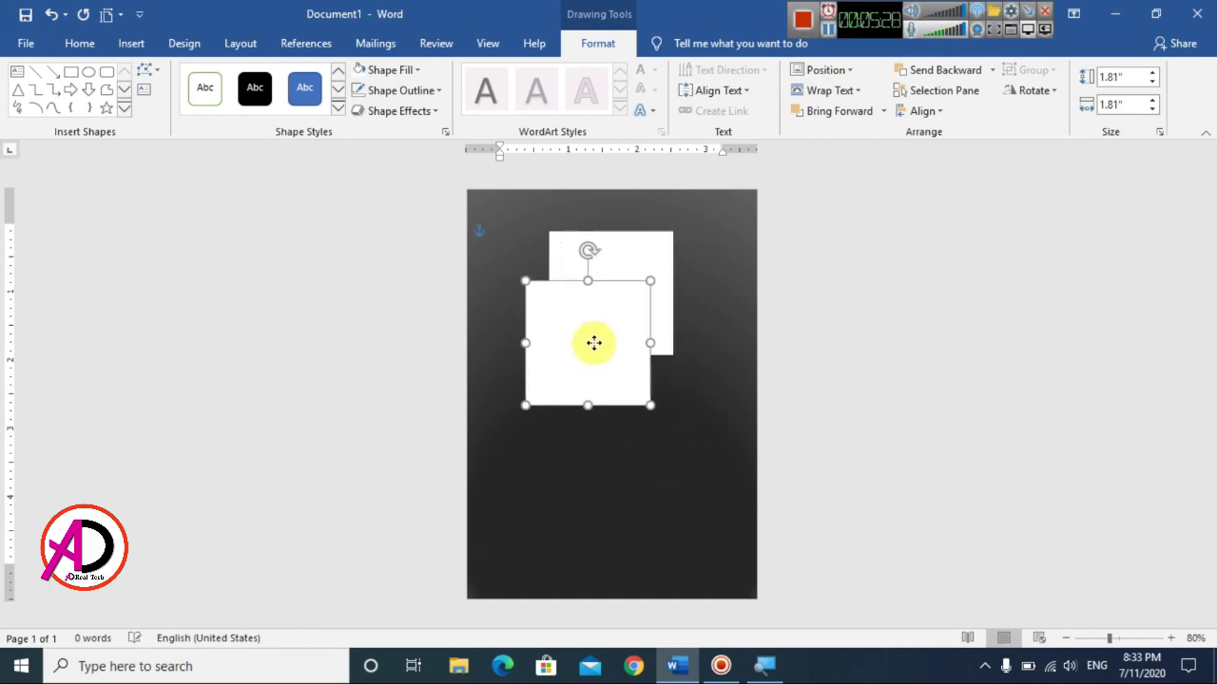
pyautogui.click(392, 70)
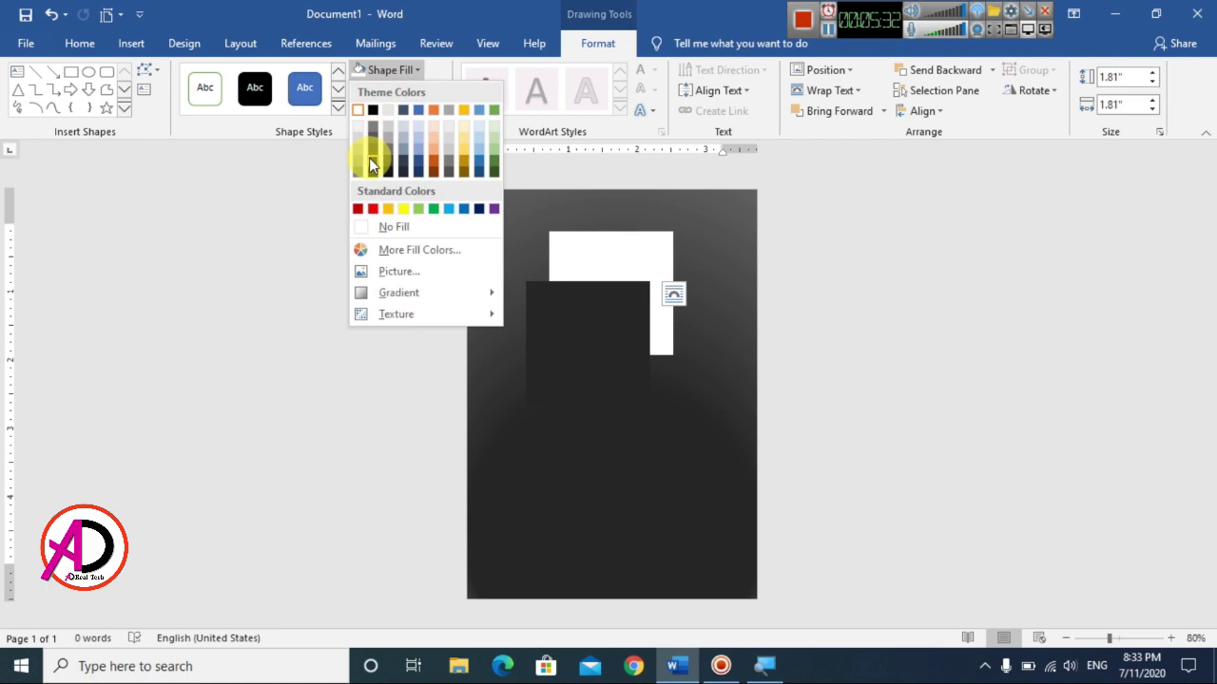
pyautogui.press('Escape')
pyautogui.moveTo(616, 321); pyautogui.dragTo(608, 309)
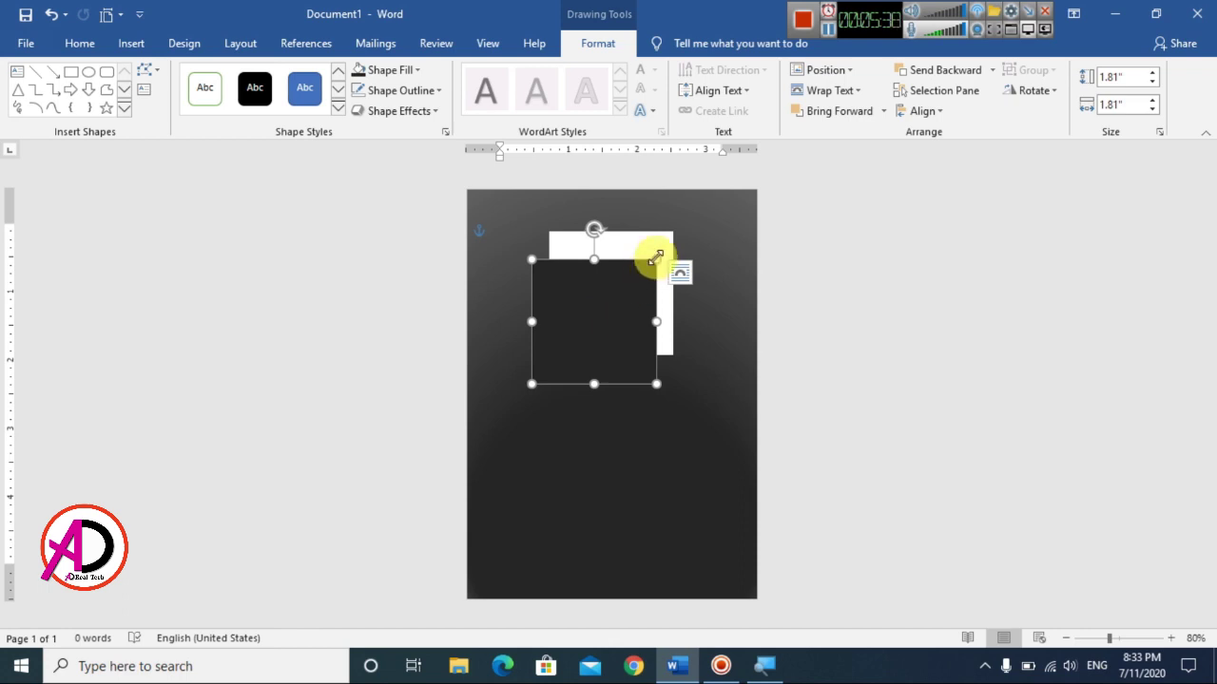
# Shrink the dark square to about 1.65", place it inside the white square and center it horizontally between the margins
pyautogui.moveTo(656, 256); pyautogui.dragTo(635, 266)
pyautogui.moveTo(597, 315); pyautogui.dragTo(612, 283)
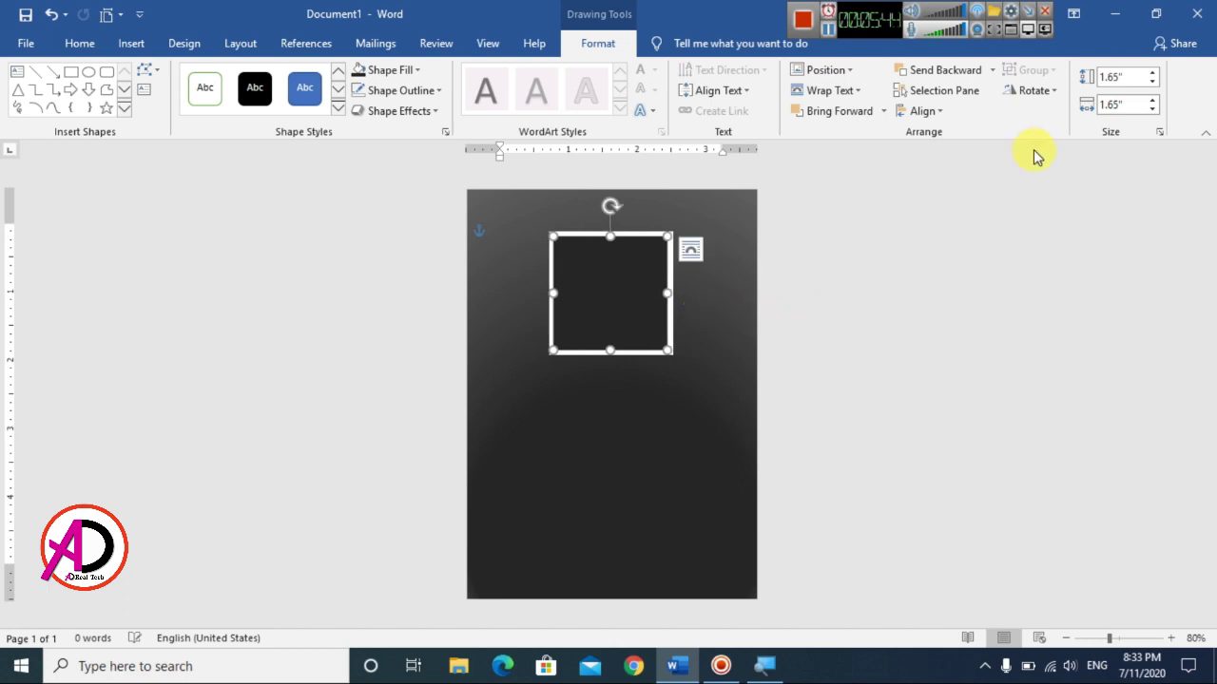
pyautogui.click(924, 111)
pyautogui.click(954, 158)
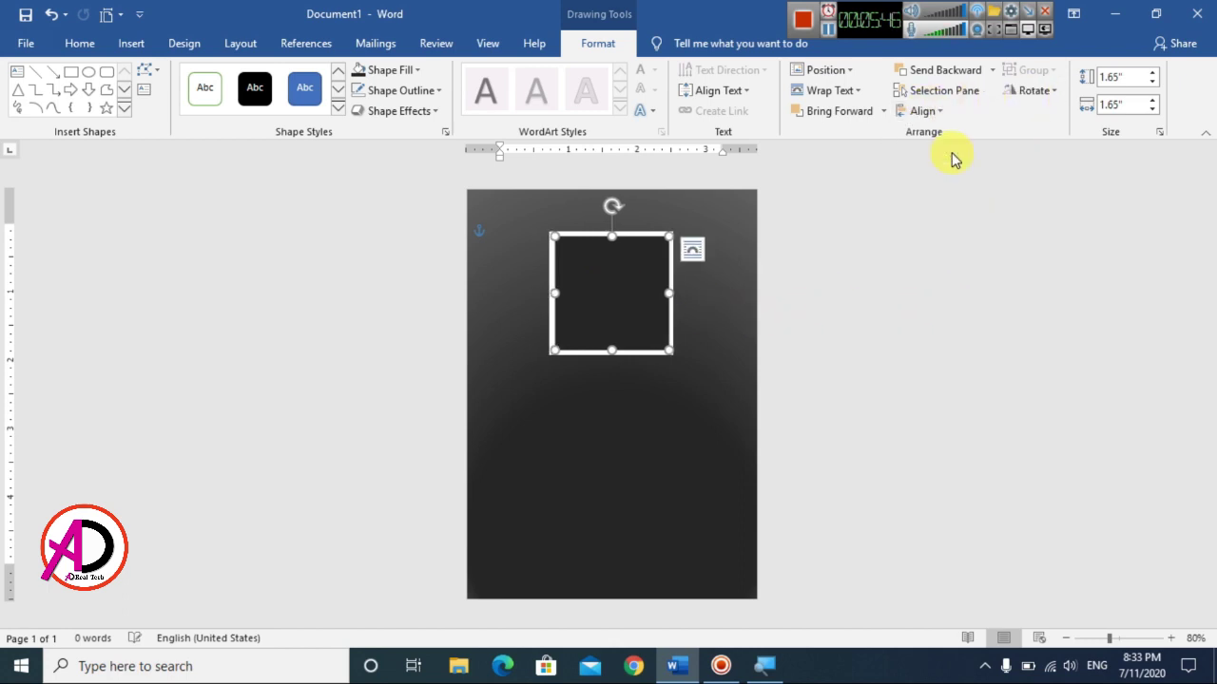
pyautogui.click(732, 385)
# Shrink the dark square evenly around its center to about 1.55" and center it horizontally between the margins
pyautogui.scroll(5, 720, 393)
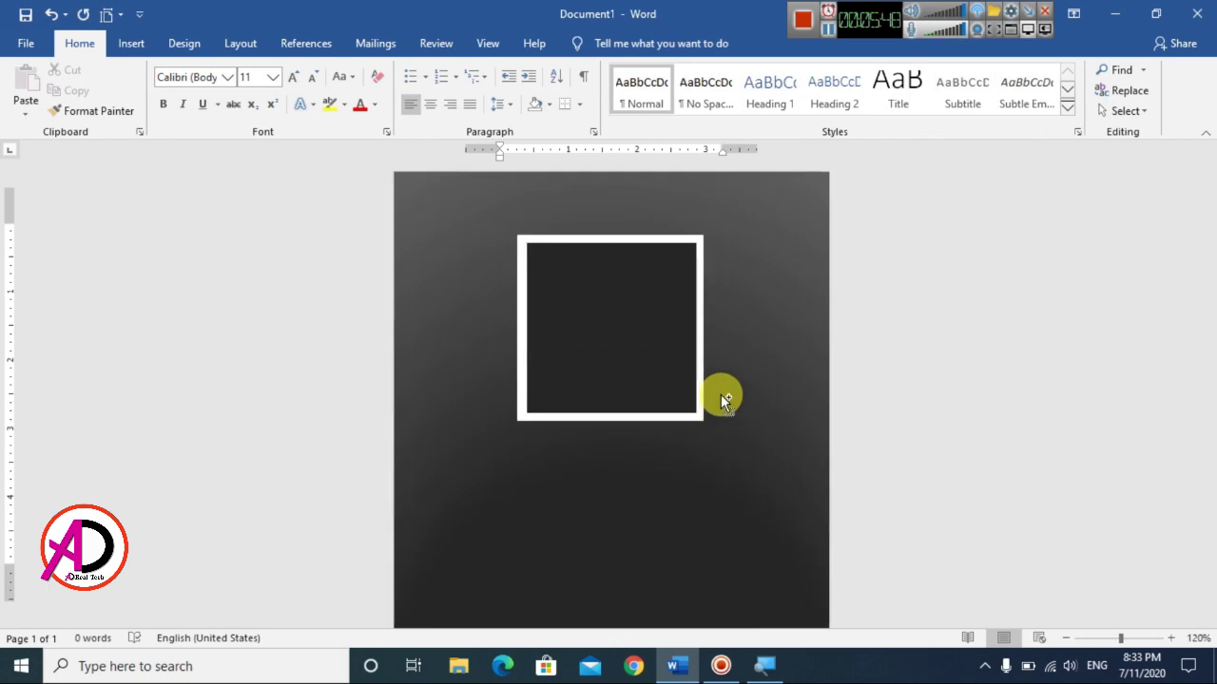
pyautogui.click(583, 310)
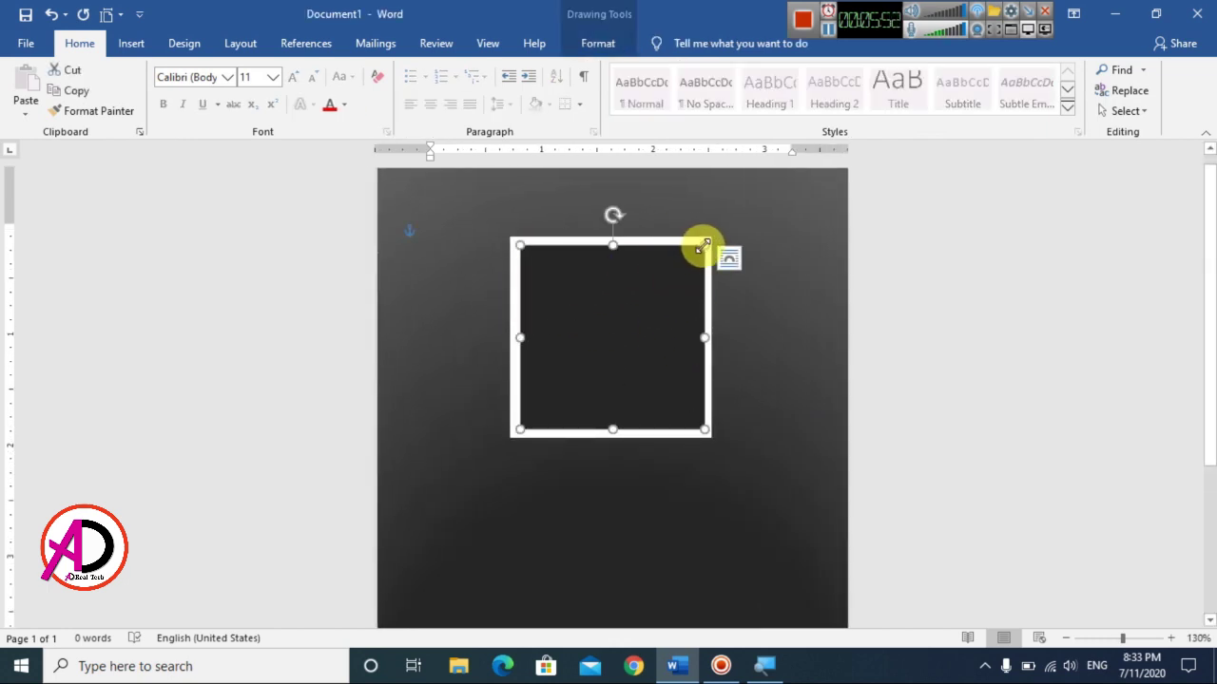
pyautogui.moveTo(703, 245); pyautogui.dragTo(699, 250)
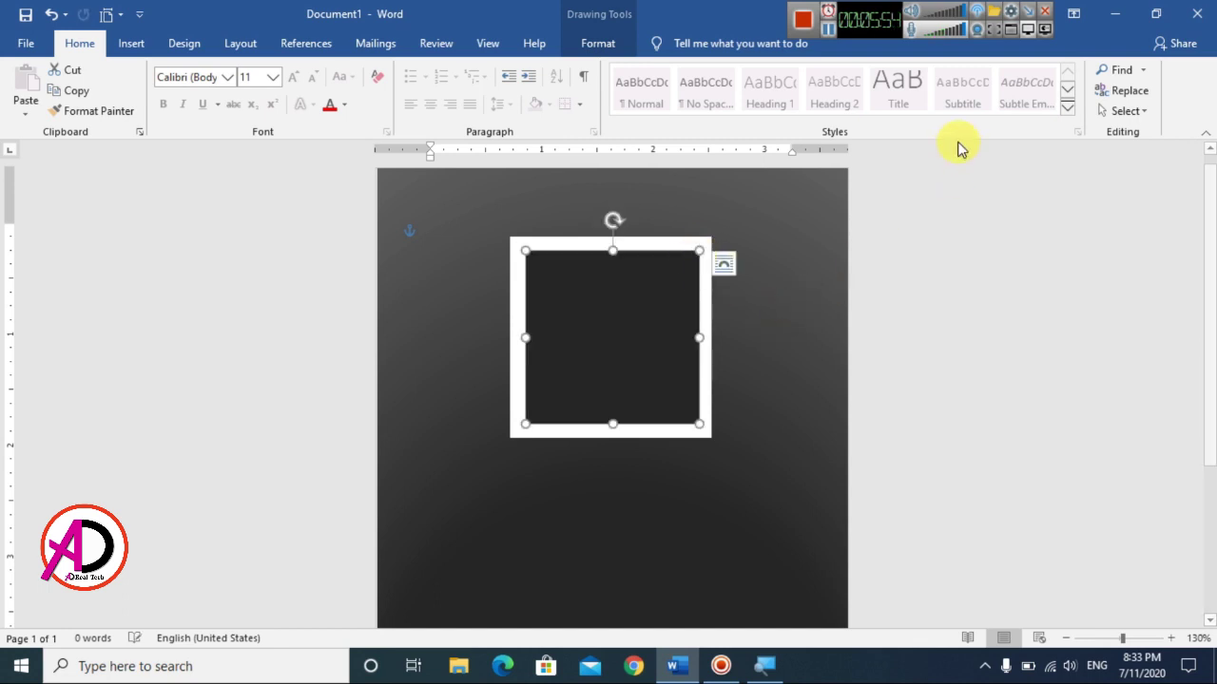
pyautogui.click(600, 41)
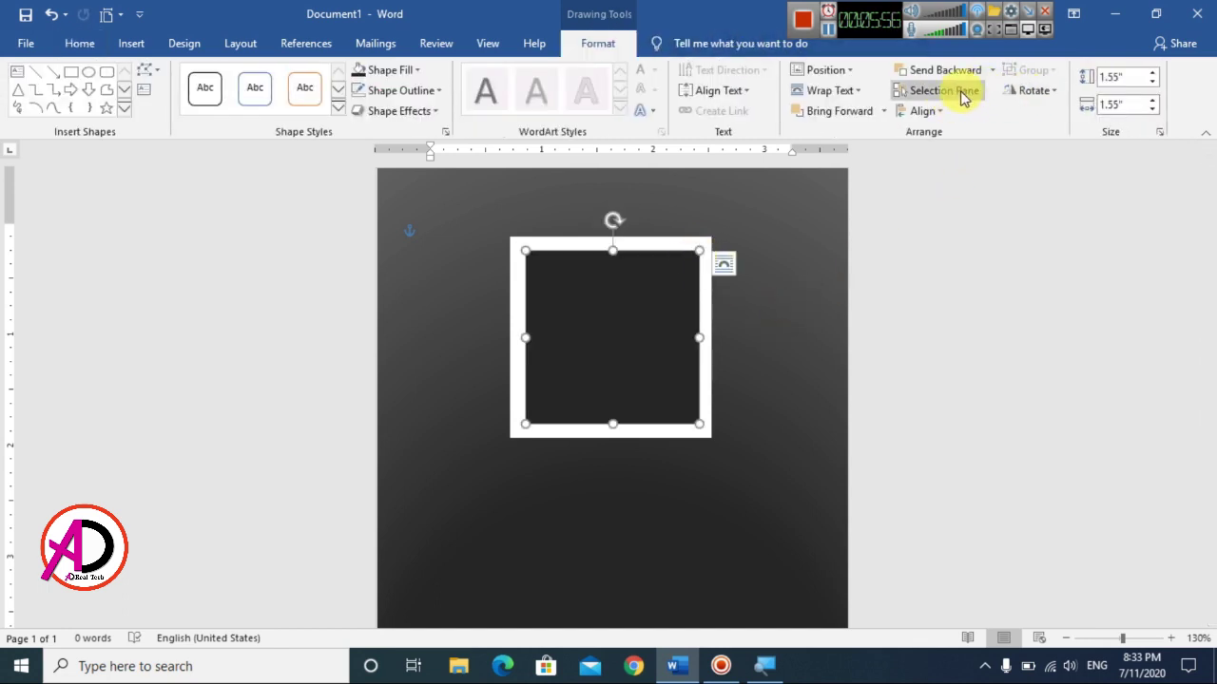
pyautogui.click(940, 109)
pyautogui.click(933, 159)
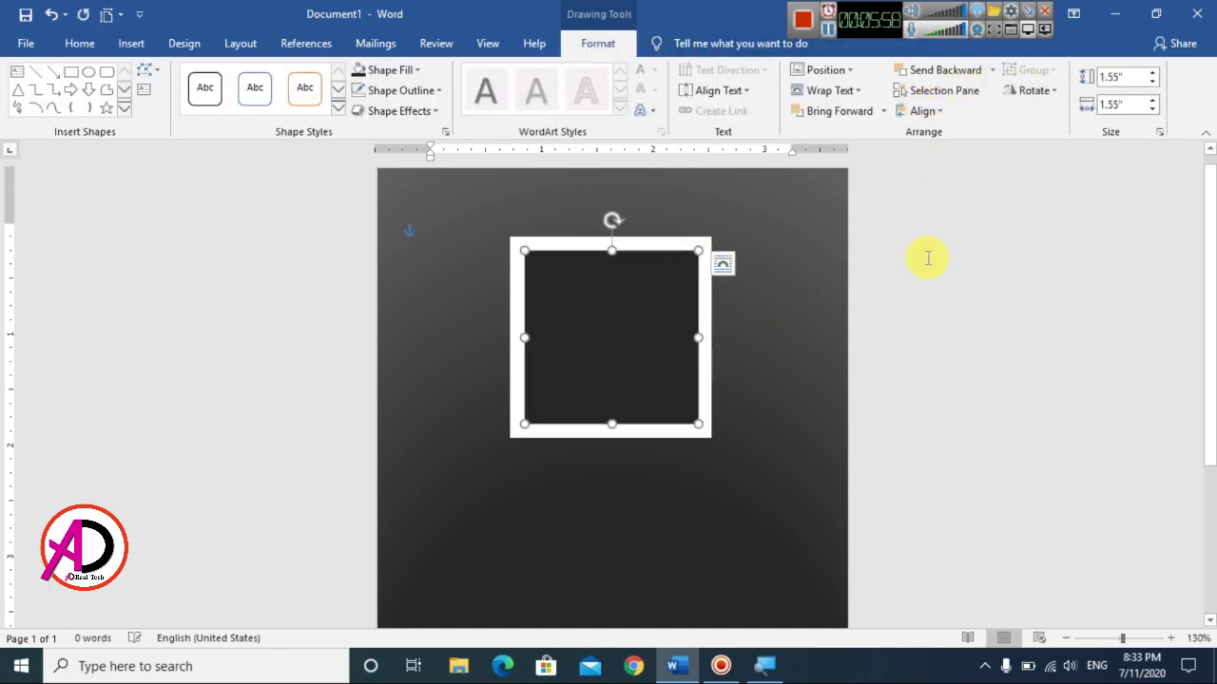
pyautogui.click(960, 310)
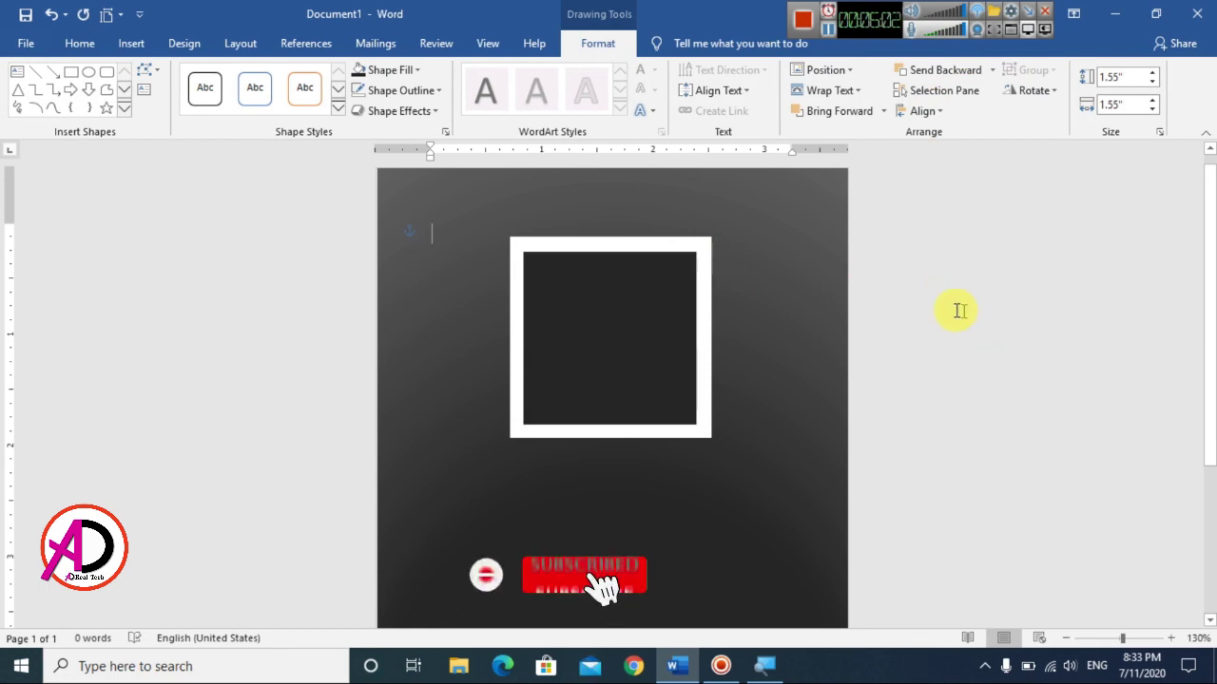
# Give the inner dark square a 3 pt outline in standard dark red
pyautogui.click(636, 352)
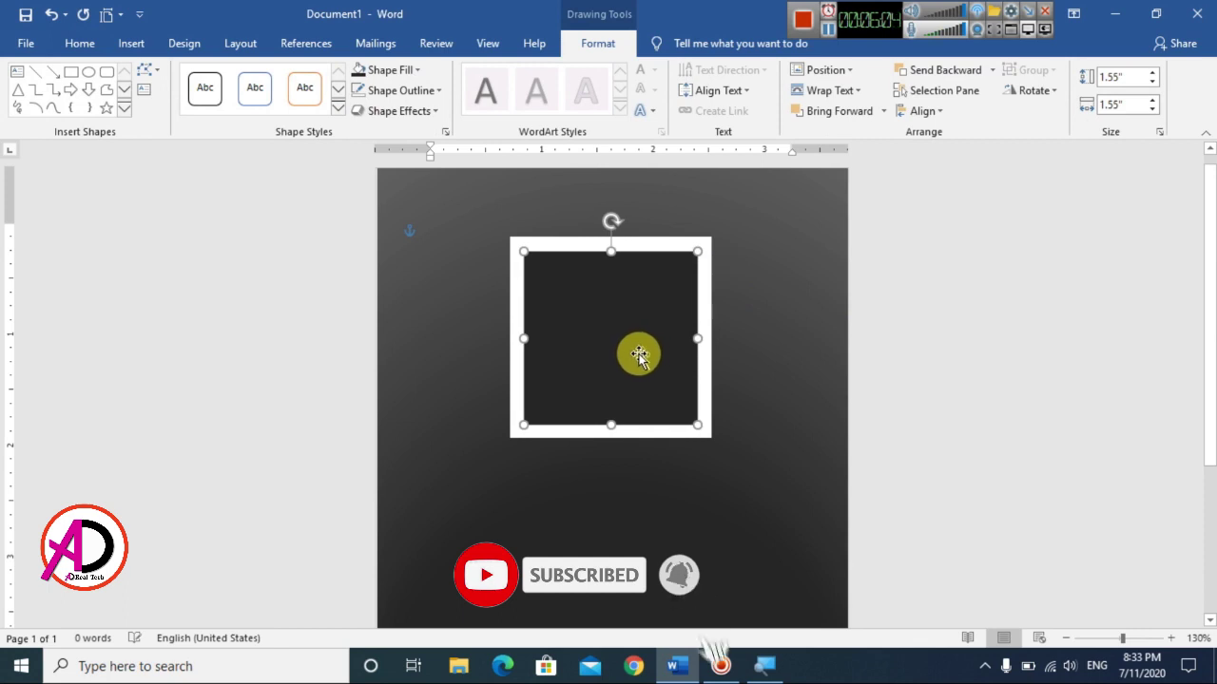
pyautogui.click(410, 100)
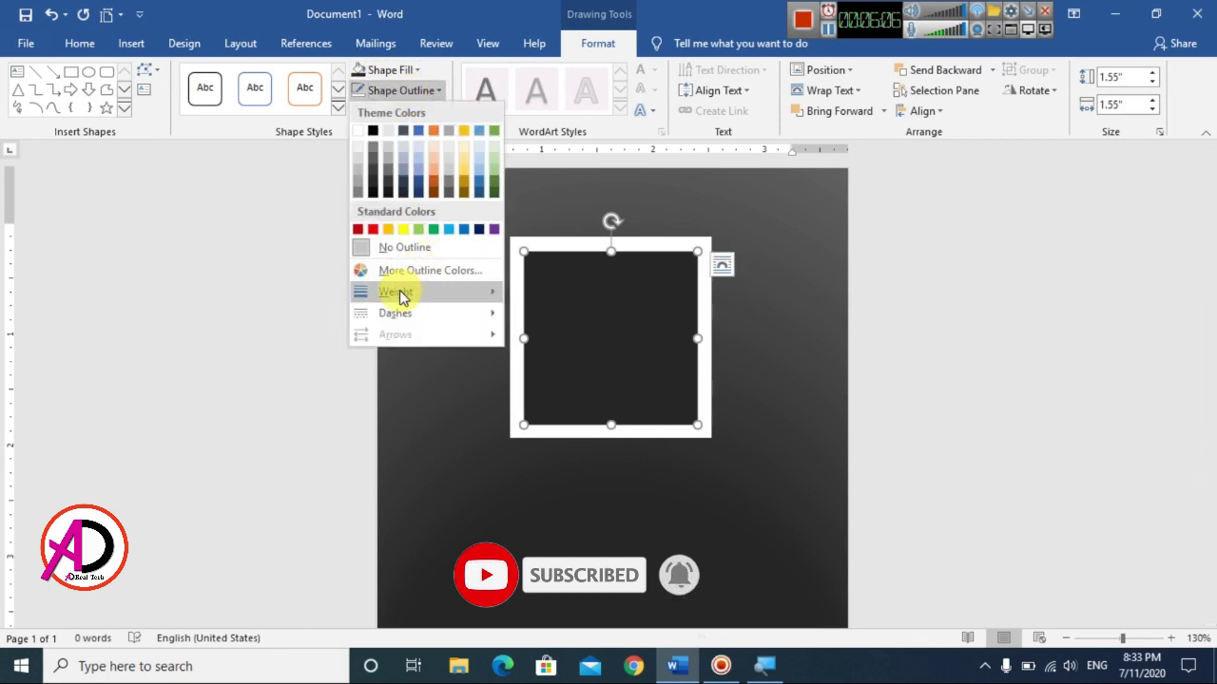
pyautogui.moveTo(399, 291)
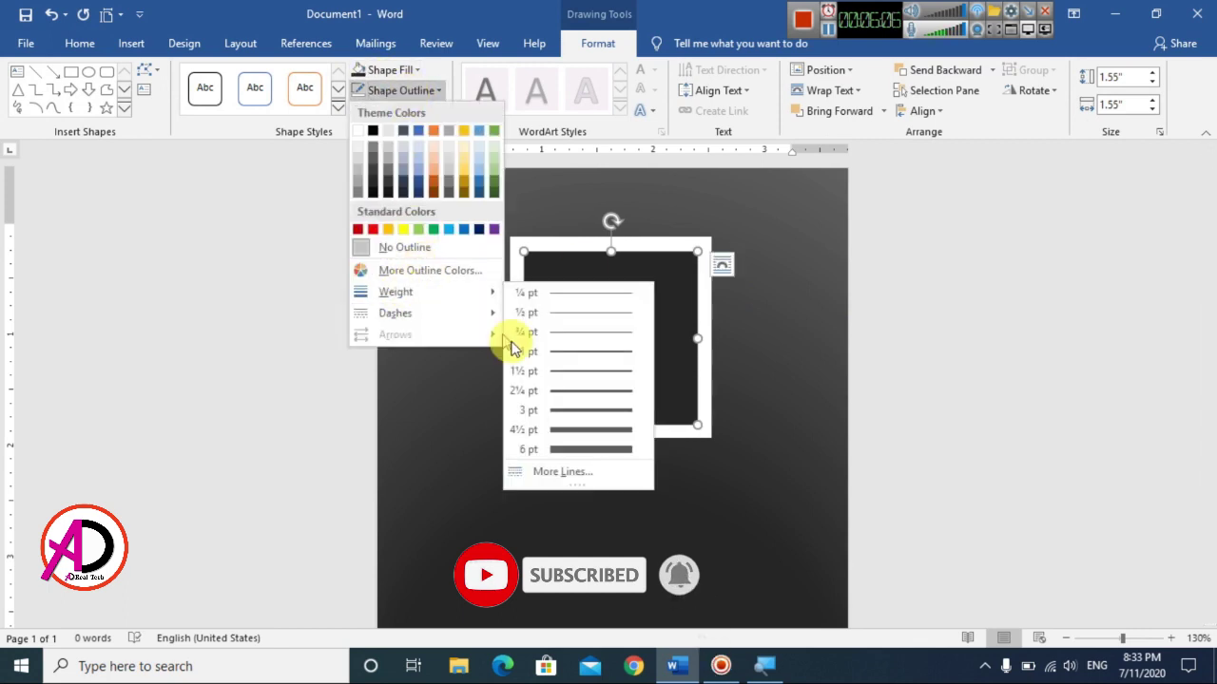
pyautogui.click(564, 410)
pyautogui.click(419, 111)
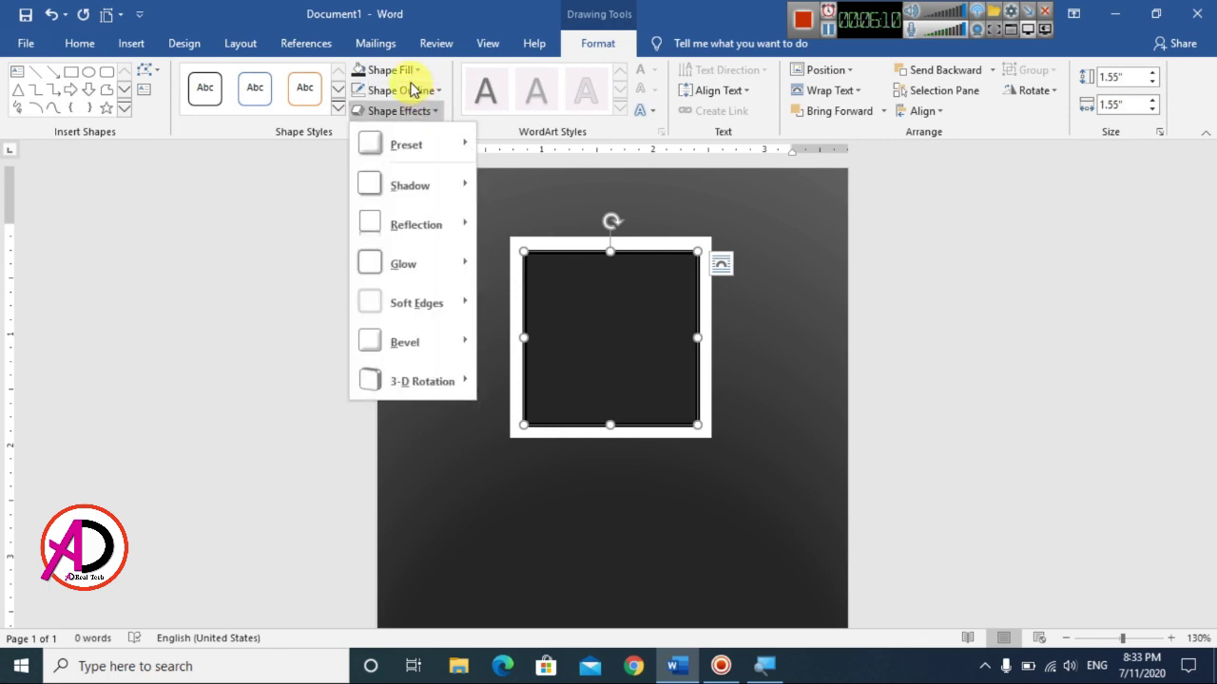
pyautogui.click(412, 90)
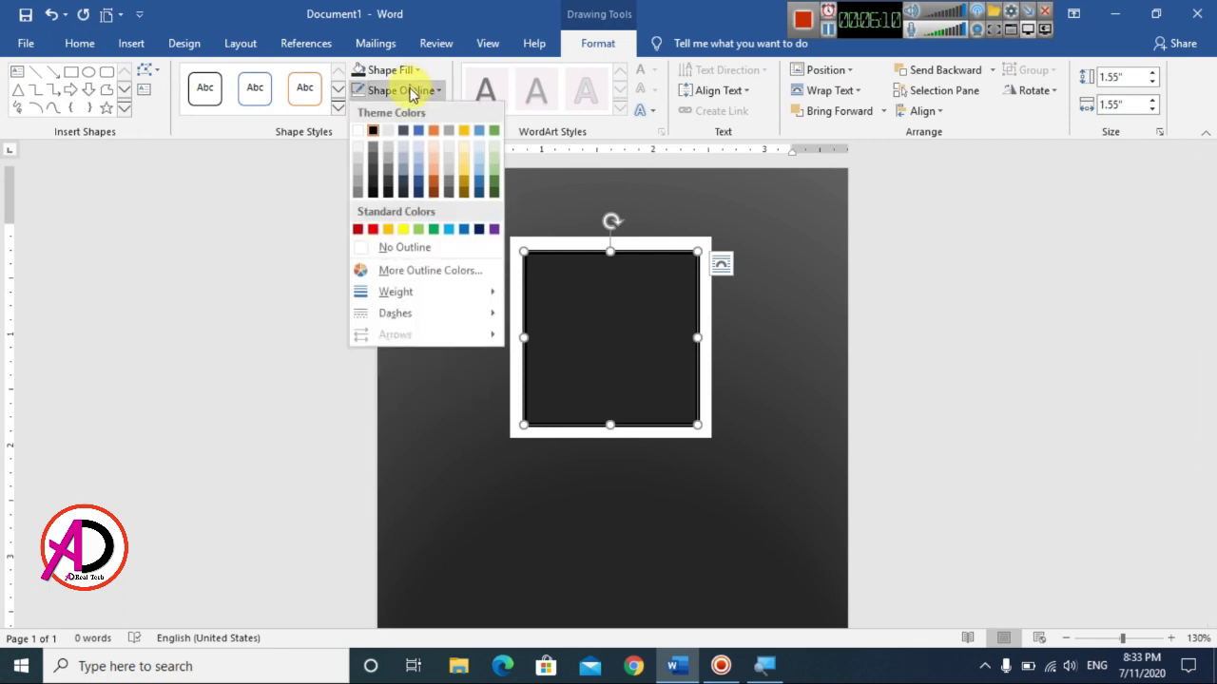
pyautogui.click(360, 233)
# Thicken the inner square's dark red outline to 4½ pt and deselect the shape
pyautogui.click(402, 92)
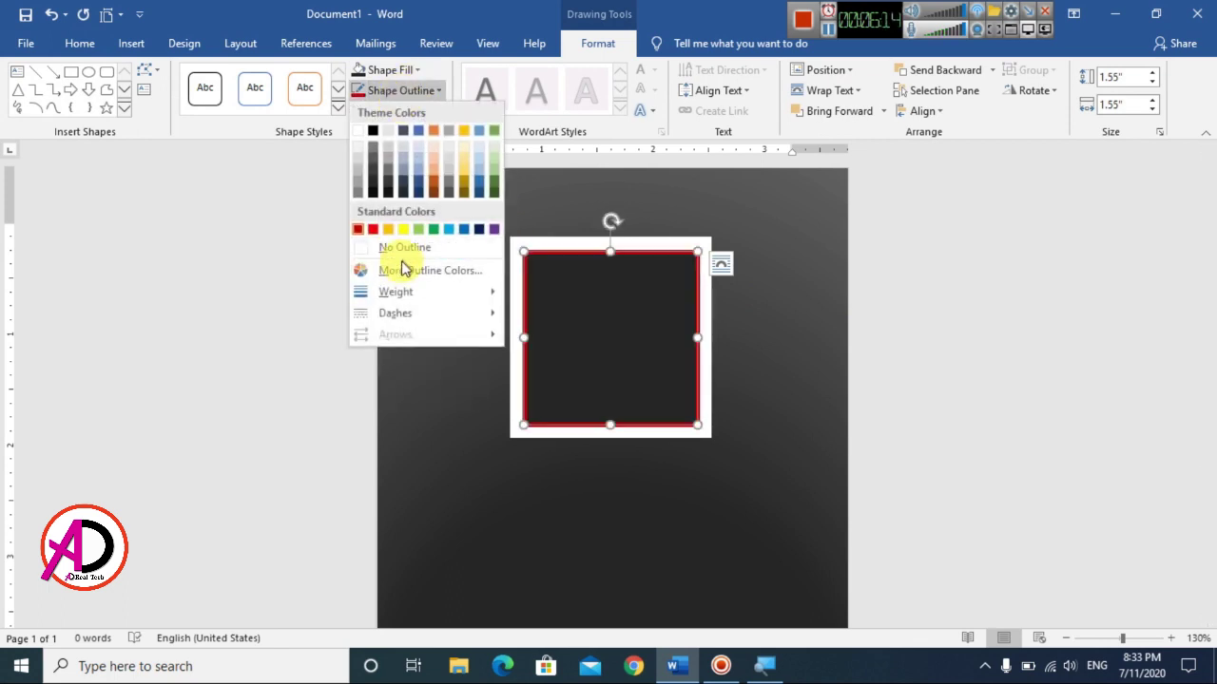
pyautogui.moveTo(399, 291)
pyautogui.click(575, 429)
pyautogui.click(956, 337)
# Insert a WordArt text box in the first black style and move it down over the framed square
pyautogui.scroll(-8, 815, 209)
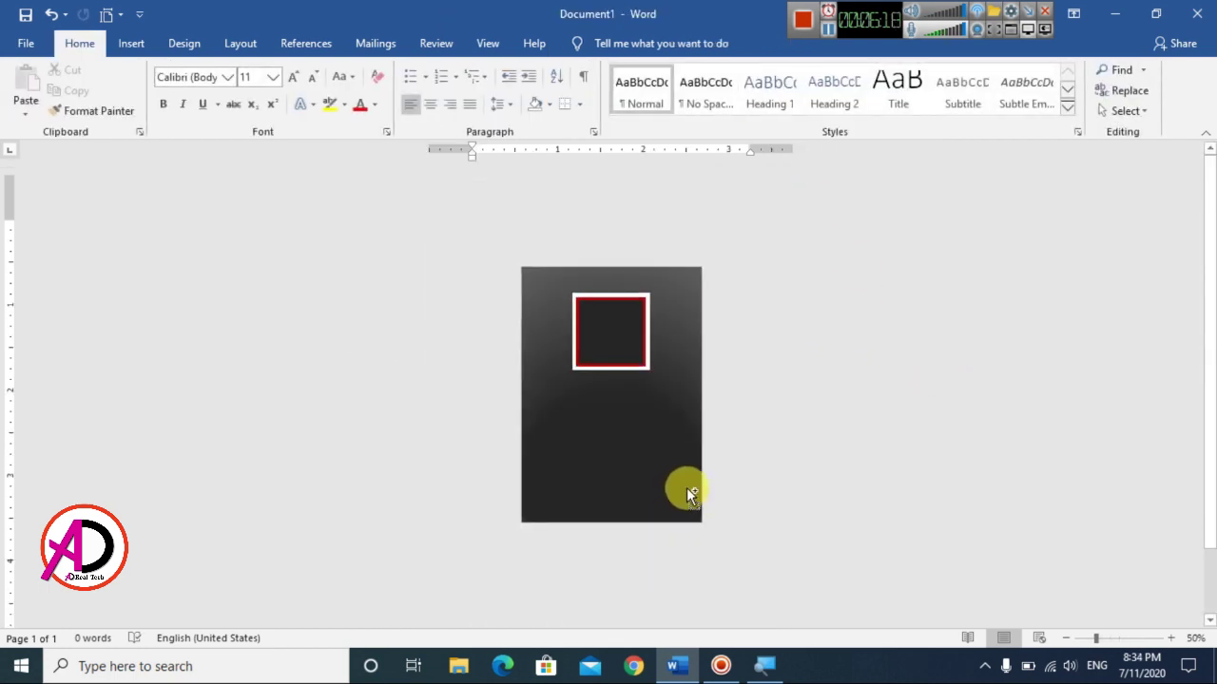
pyautogui.scroll(3, 690, 494)
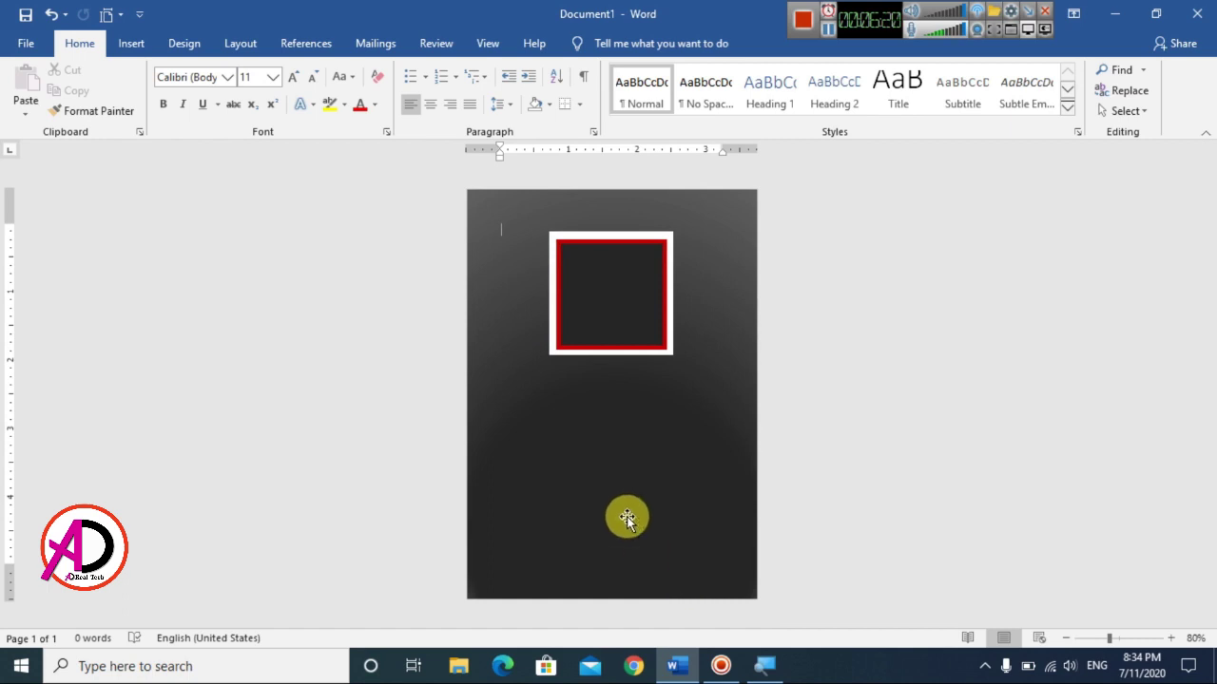
pyautogui.scroll(2, 628, 518)
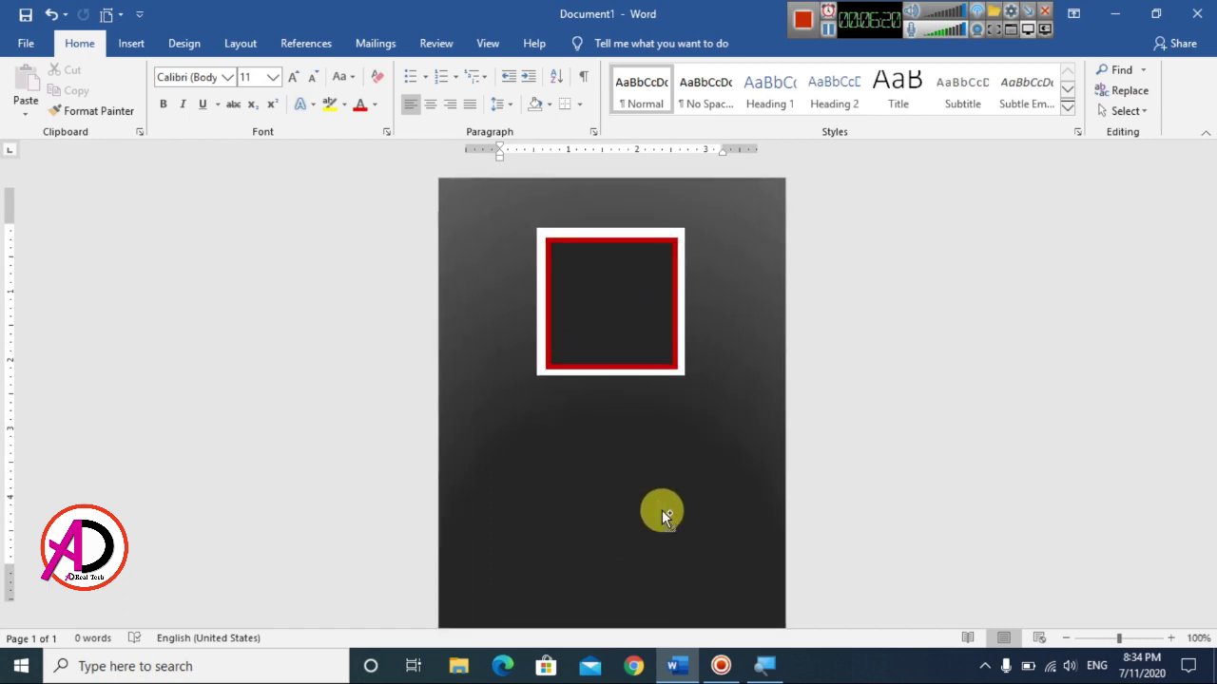
pyautogui.click(129, 45)
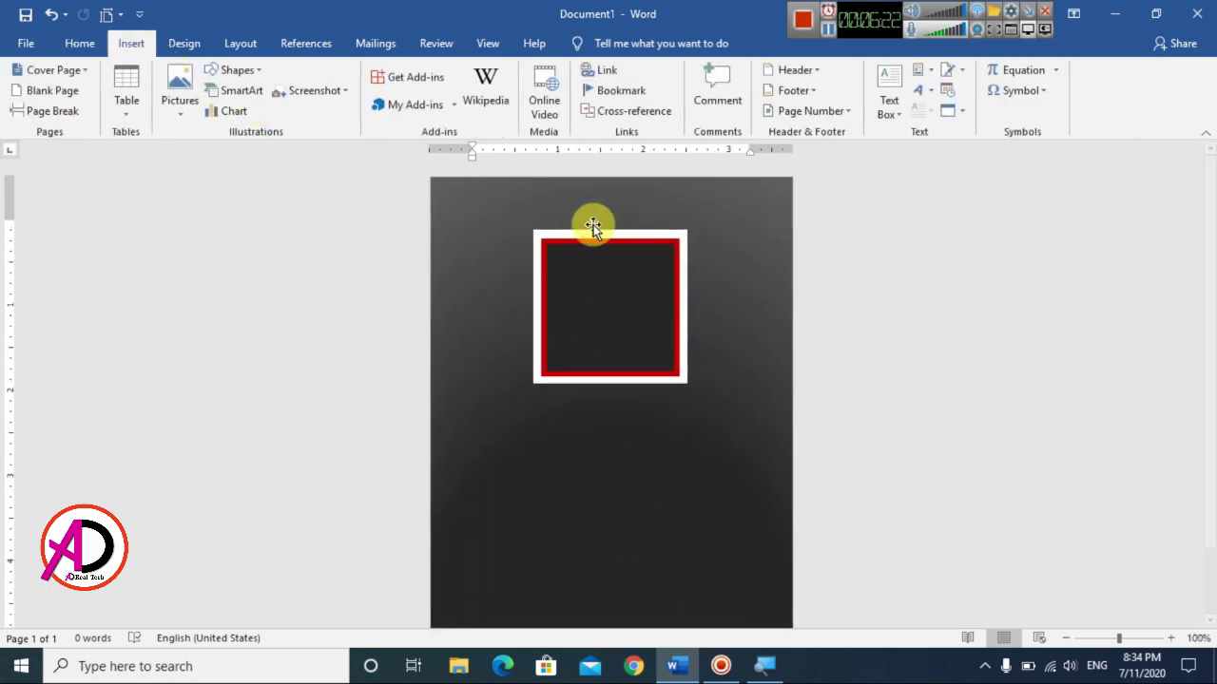
pyautogui.click(918, 90)
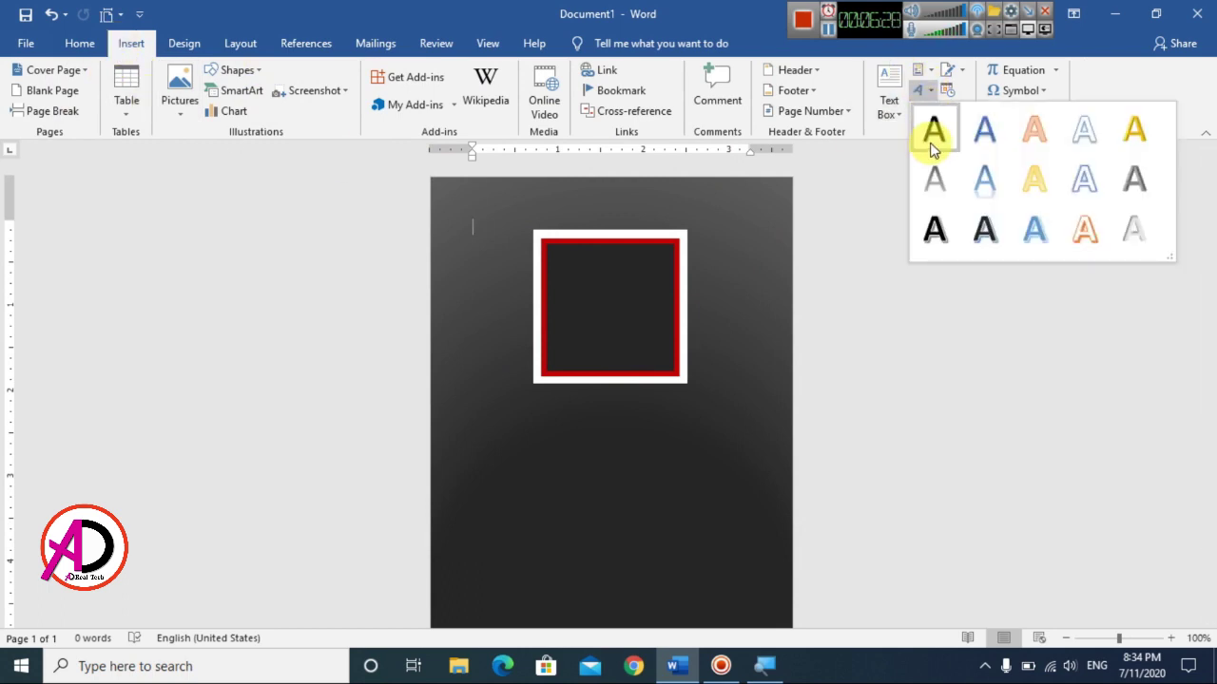
pyautogui.click(931, 143)
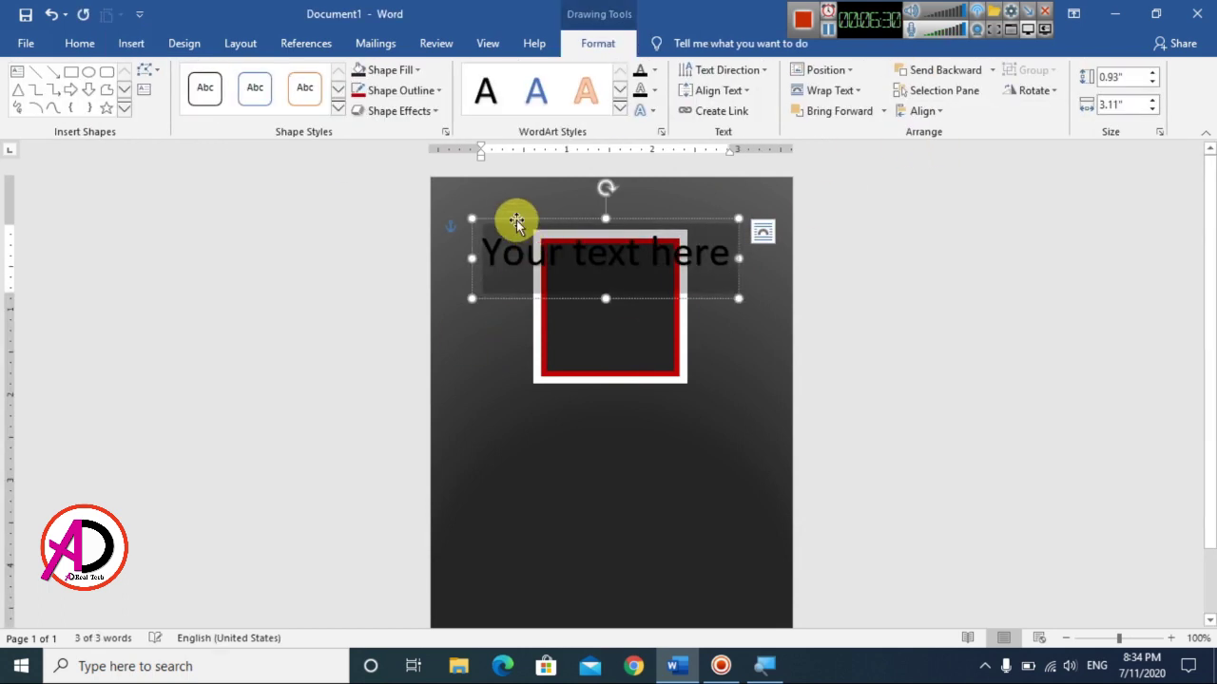
pyautogui.moveTo(516, 217); pyautogui.dragTo(719, 315)
# Clear all formatting from the WordArt placeholder text and move its box inside the dark square
pyautogui.click(80, 43)
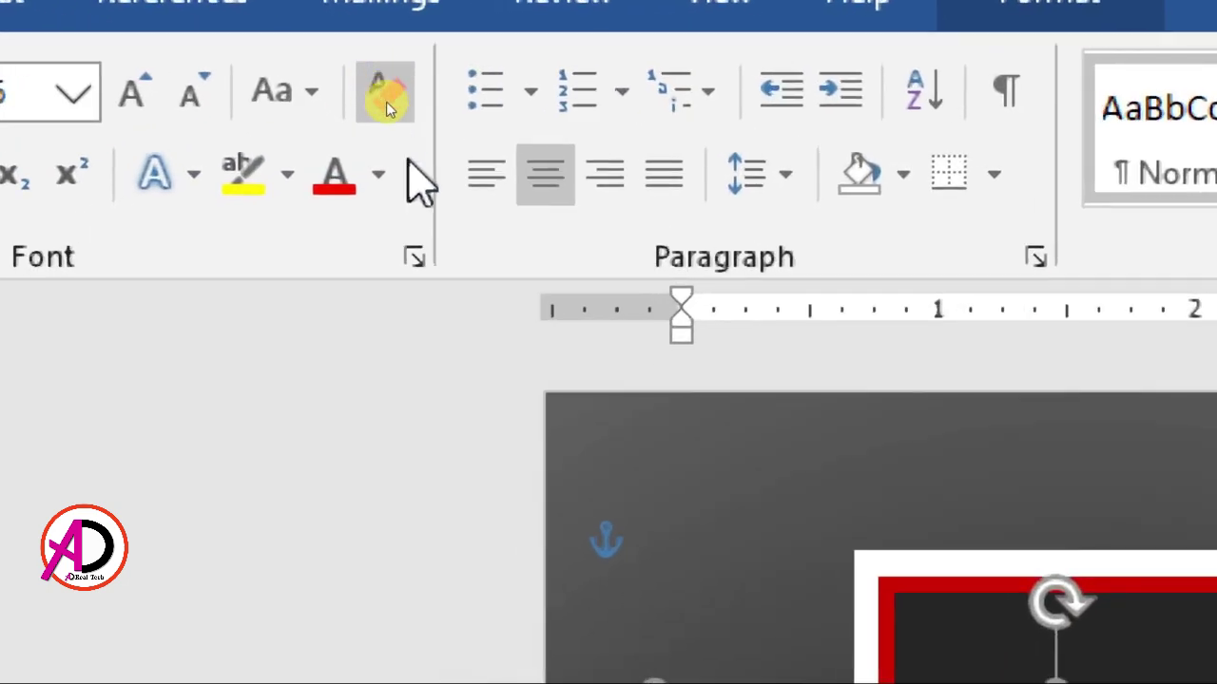
pyautogui.click(378, 81)
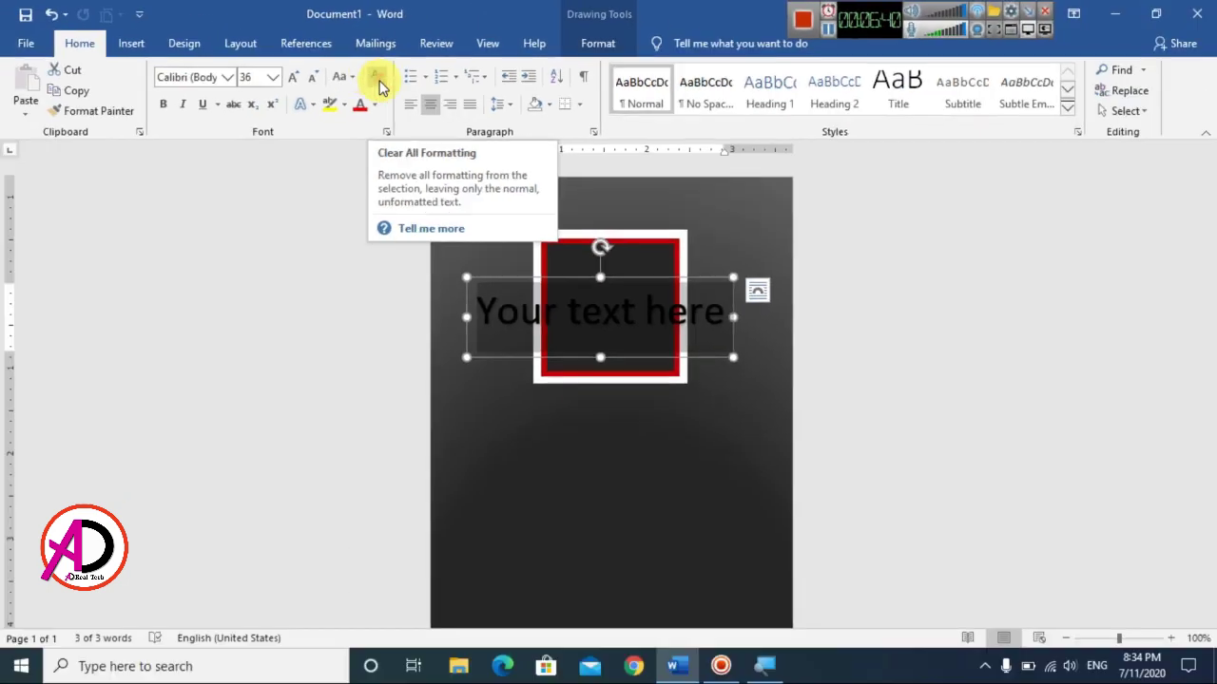
pyautogui.click(390, 100)
pyautogui.moveTo(485, 276); pyautogui.dragTo(574, 275)
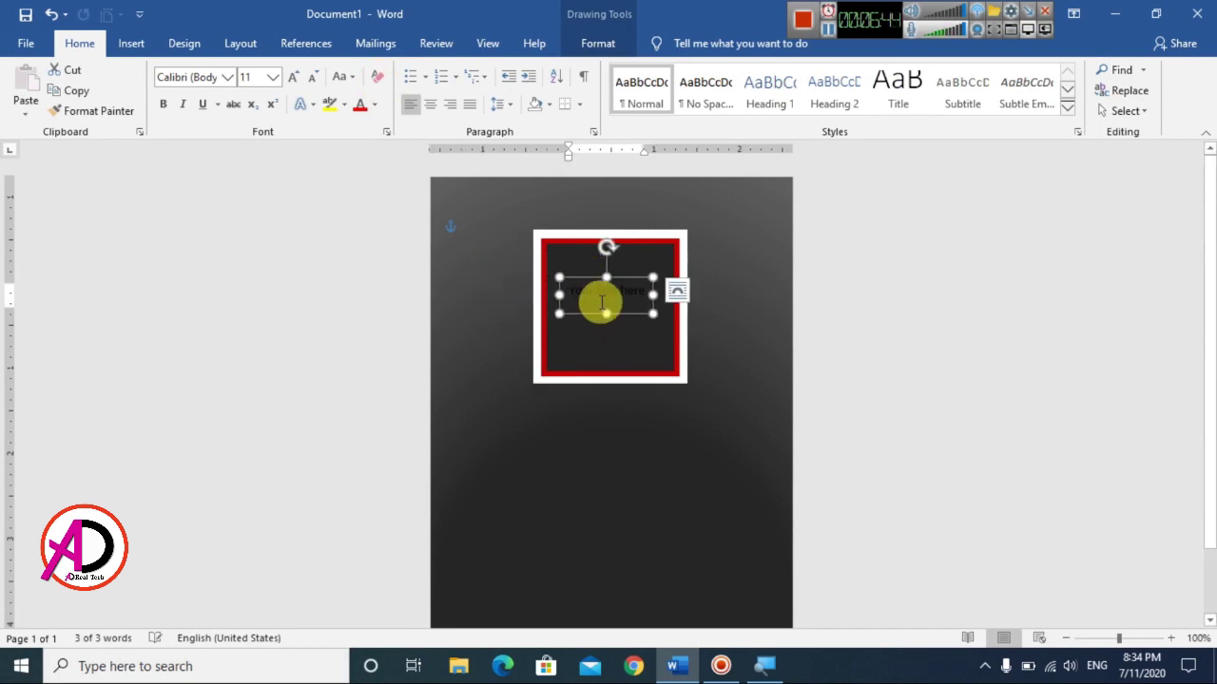
# Colour the WordArt placeholder text white and replace it with "31"
pyautogui.click(589, 290)
pyautogui.press('Escape')
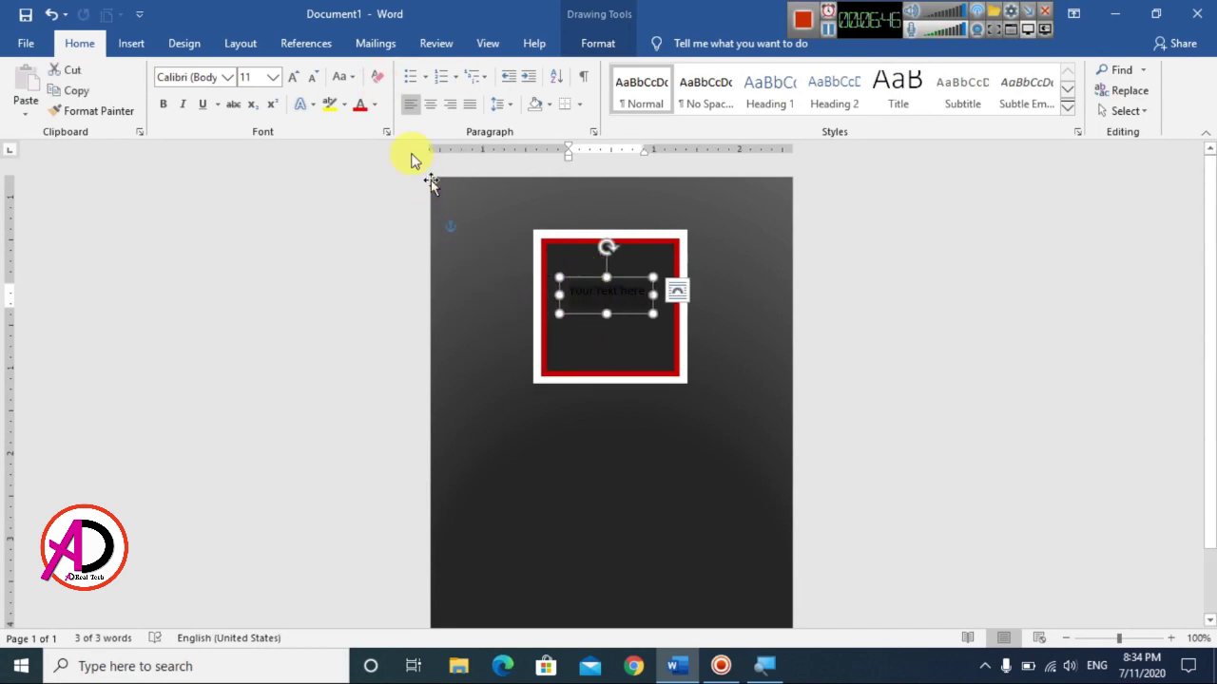
pyautogui.click(375, 105)
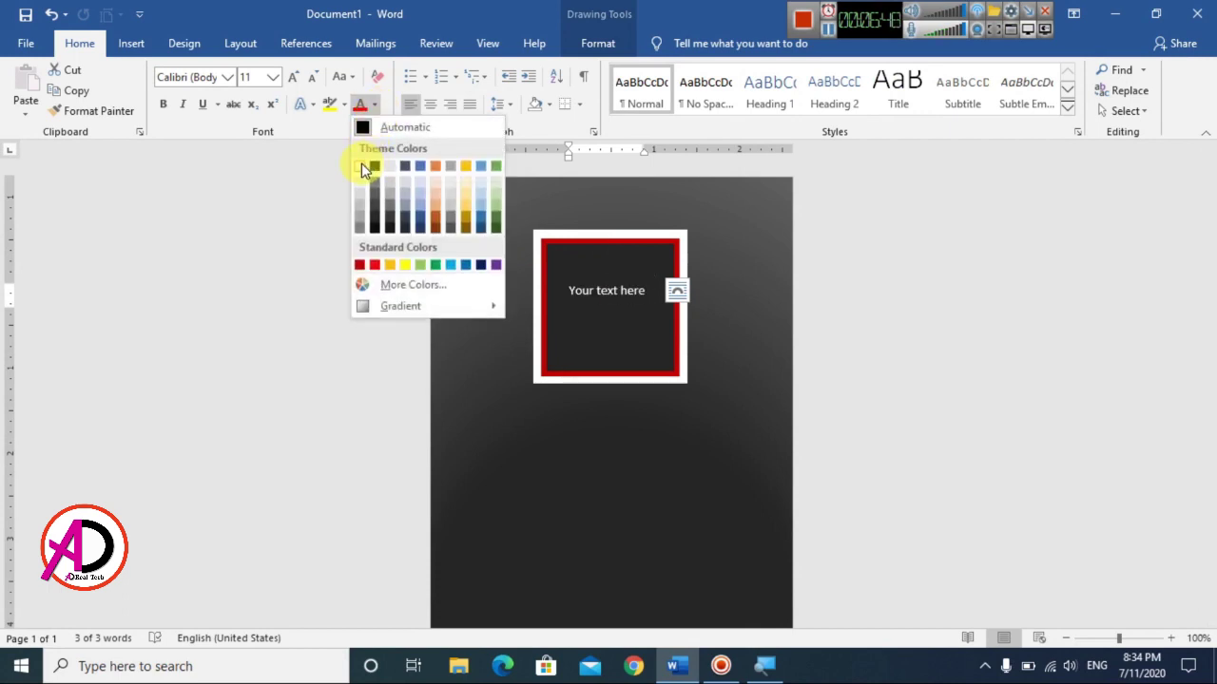
pyautogui.click(361, 162)
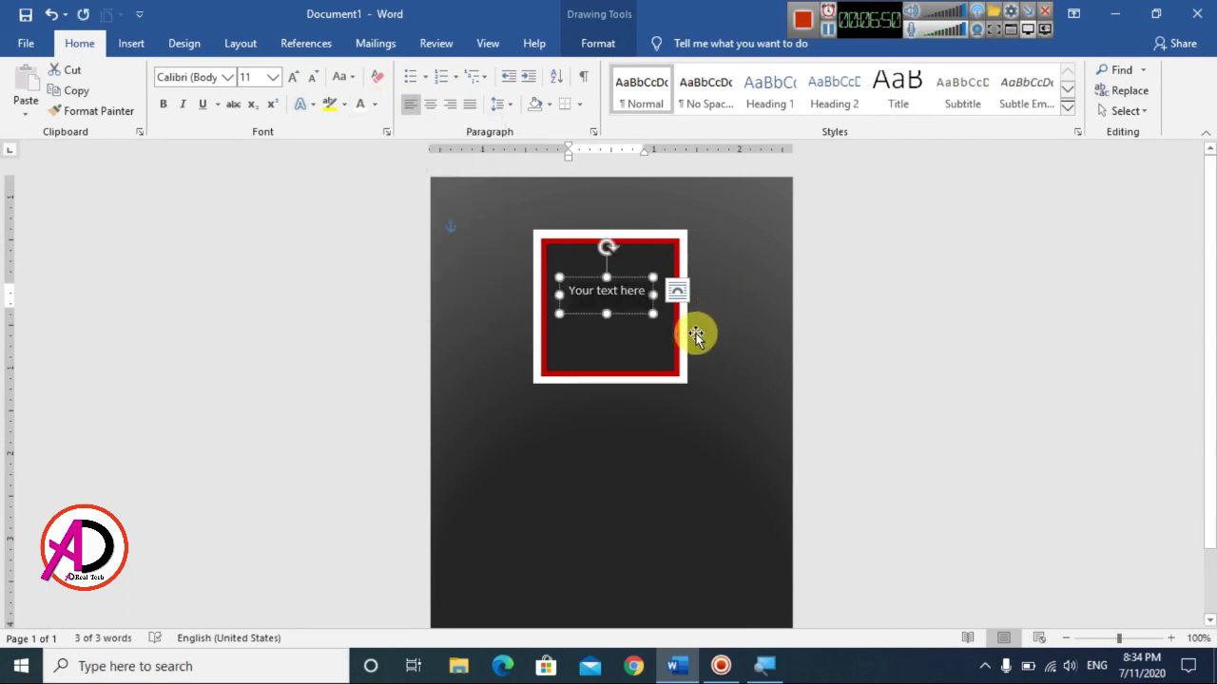
pyautogui.write('31')
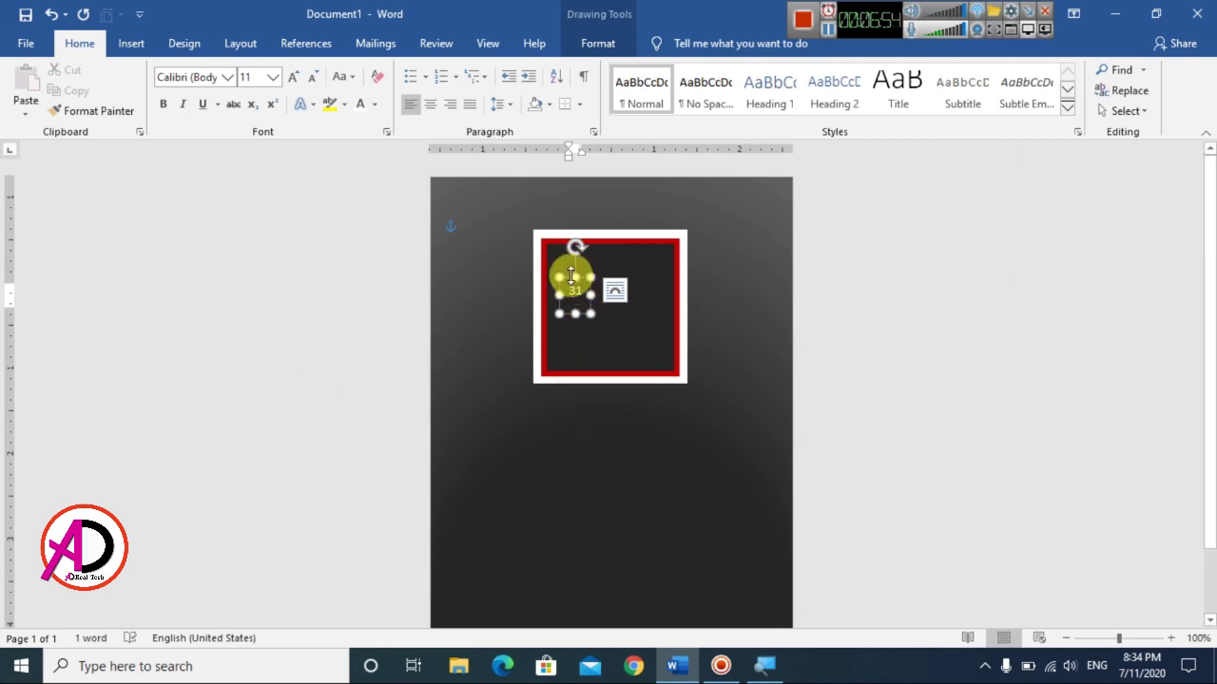
# Format the "31" as 72 pt bold in an enlarged text box moved up inside the dark square
pyautogui.moveTo(590, 313); pyautogui.dragTo(647, 353)
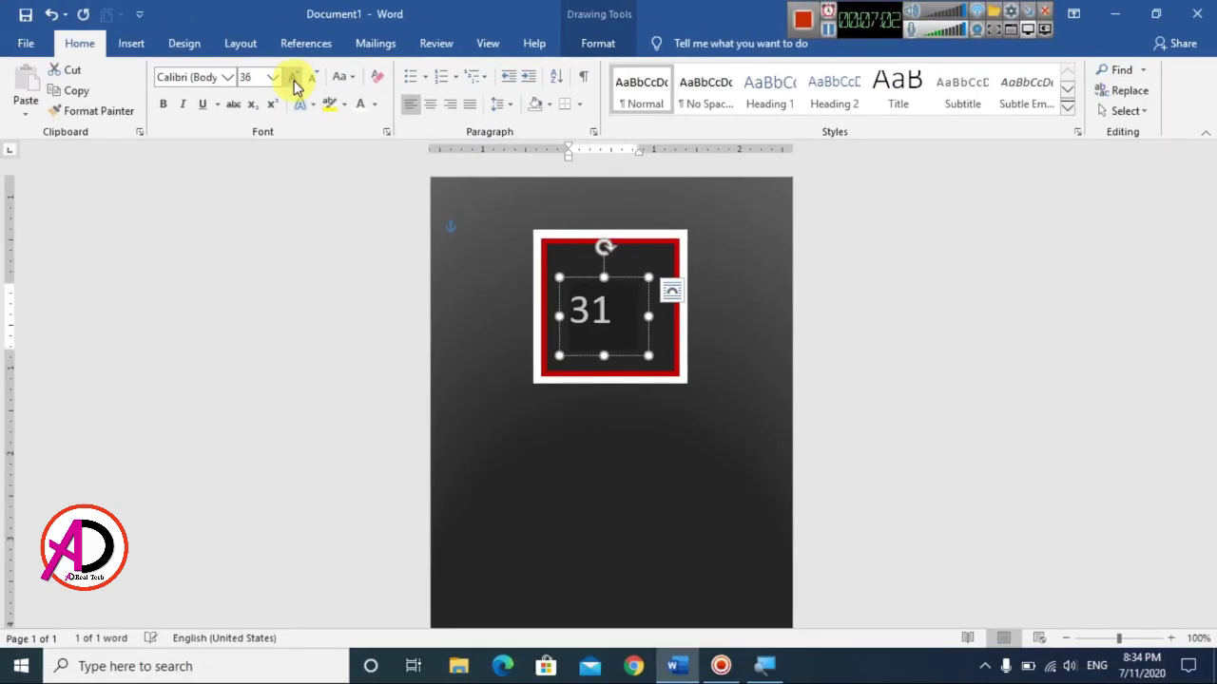
pyautogui.moveTo(647, 356); pyautogui.dragTo(665, 374)
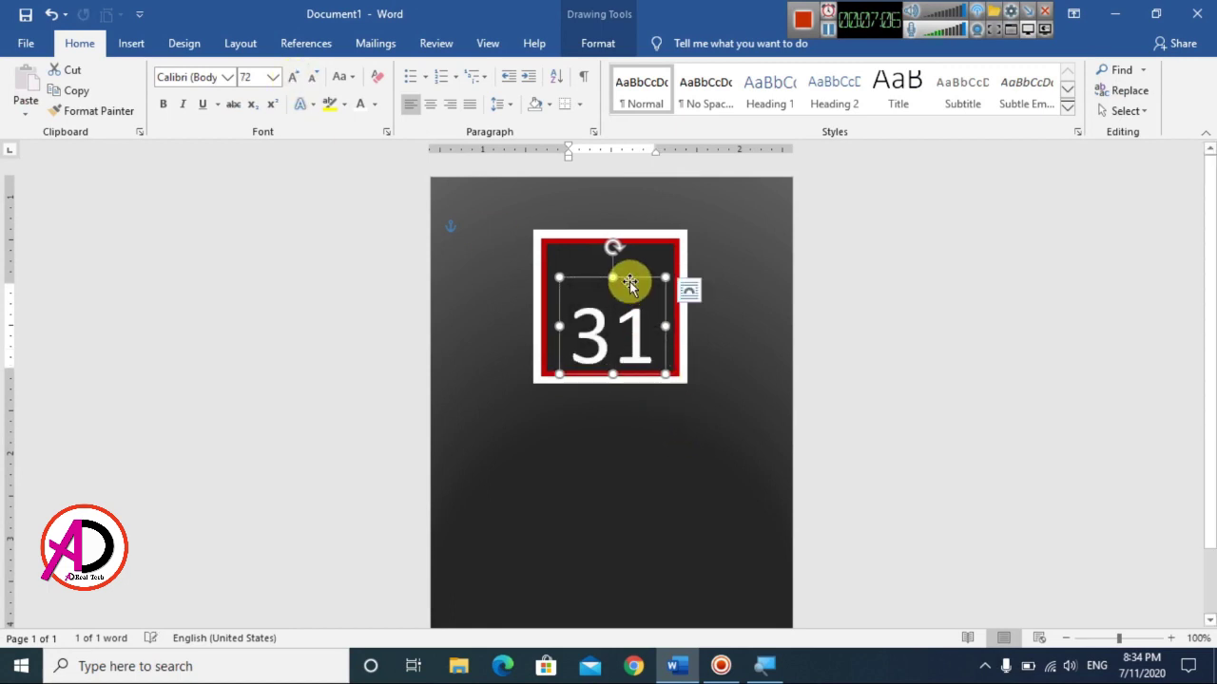
pyautogui.moveTo(629, 280); pyautogui.dragTo(629, 245)
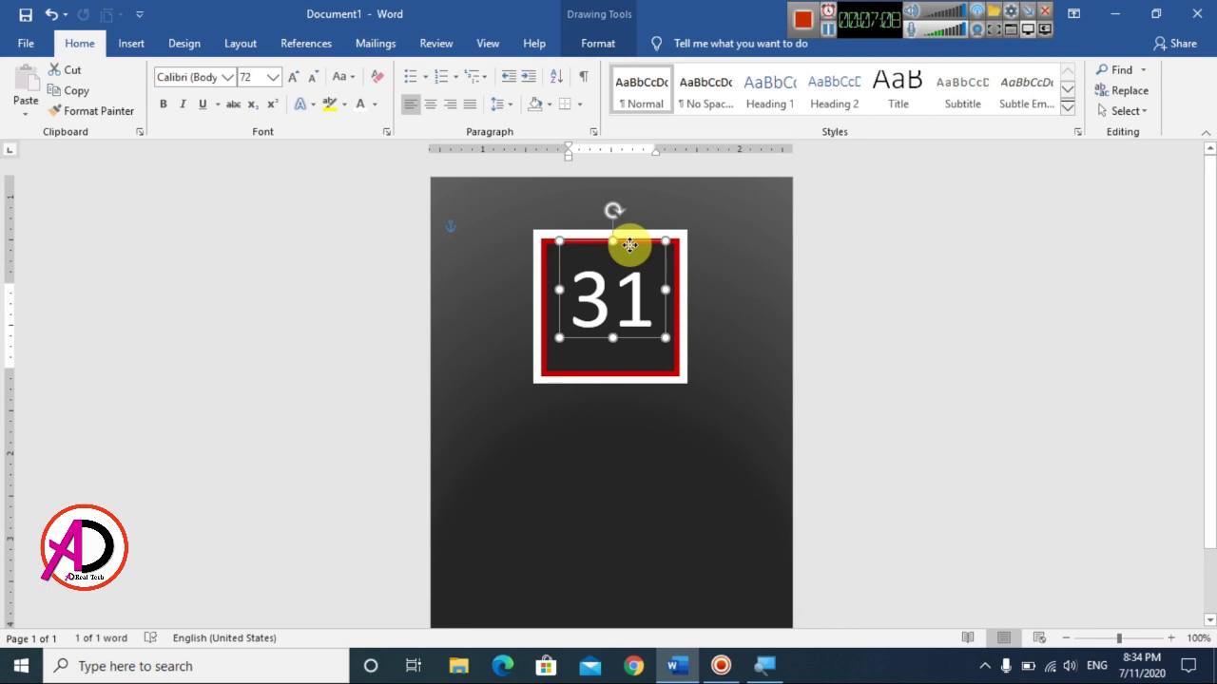
pyautogui.click(163, 103)
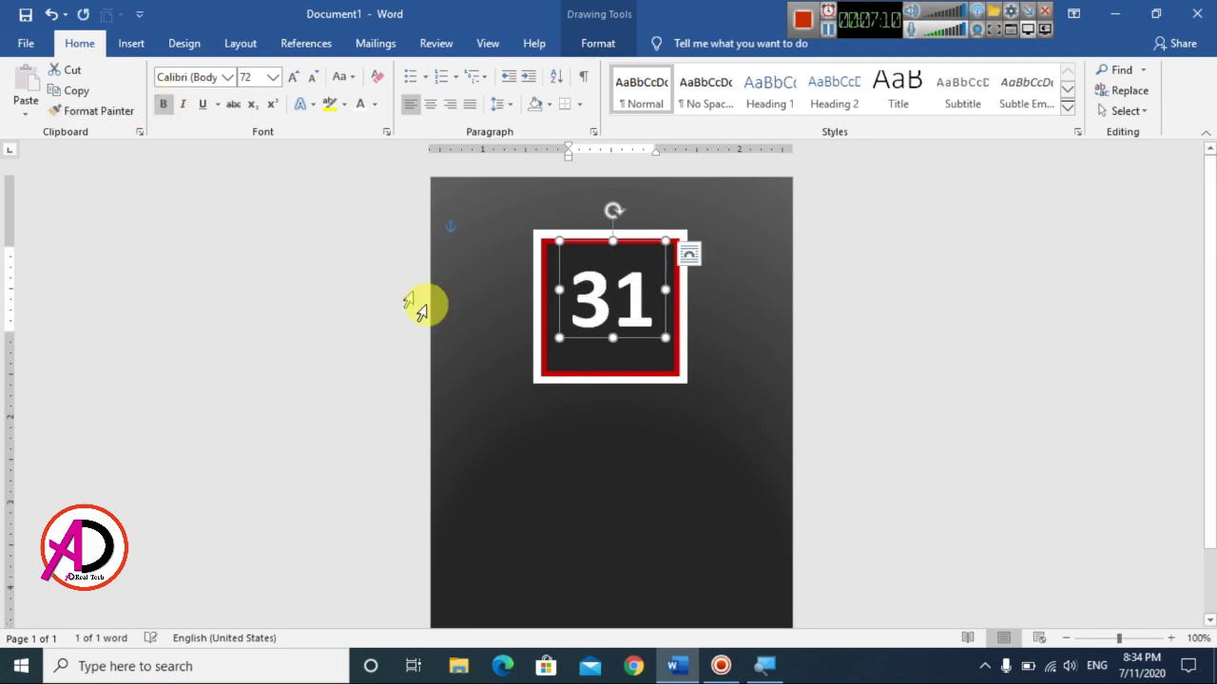
# Give the "31" a gradient text fill using the linear gold preset in the third row of preset gradients
pyautogui.click(608, 42)
pyautogui.click(655, 72)
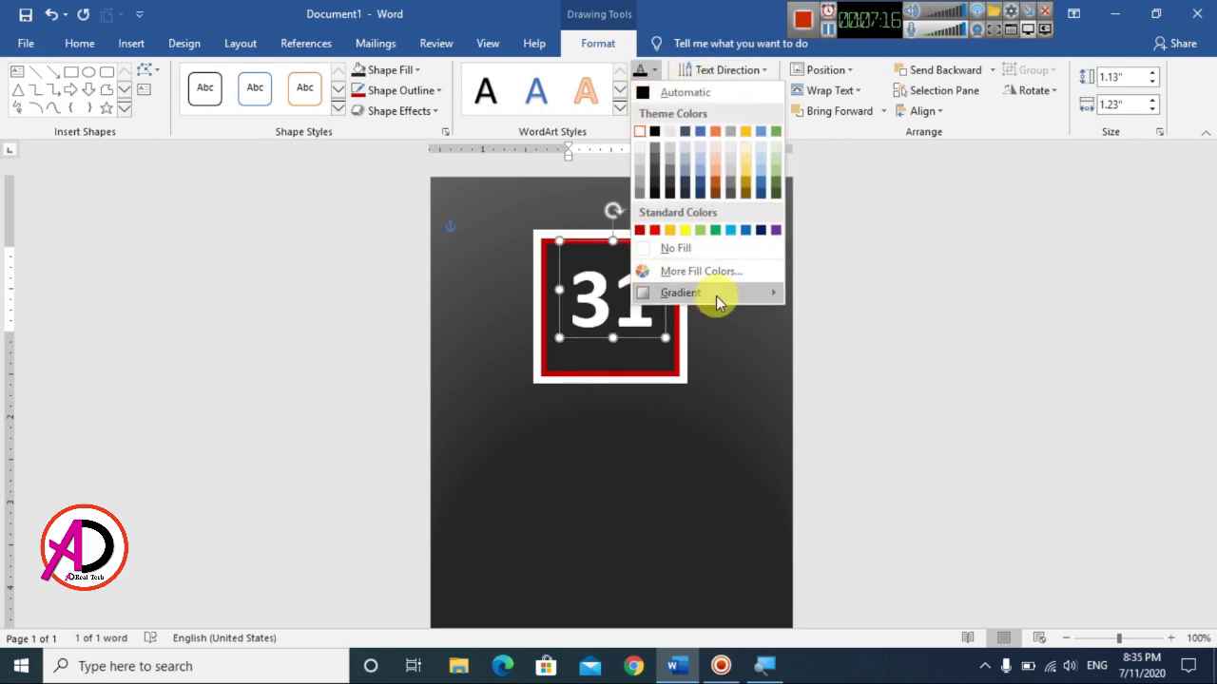
pyautogui.moveTo(699, 297)
pyautogui.click(850, 491)
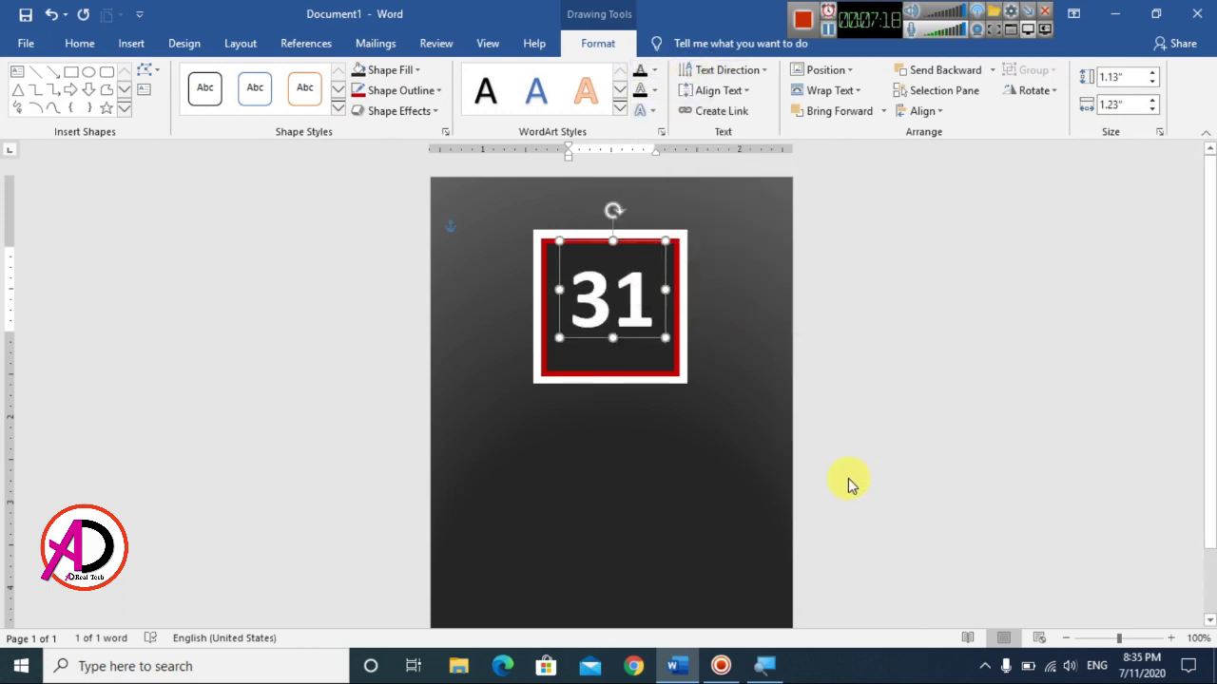
pyautogui.click(1029, 333)
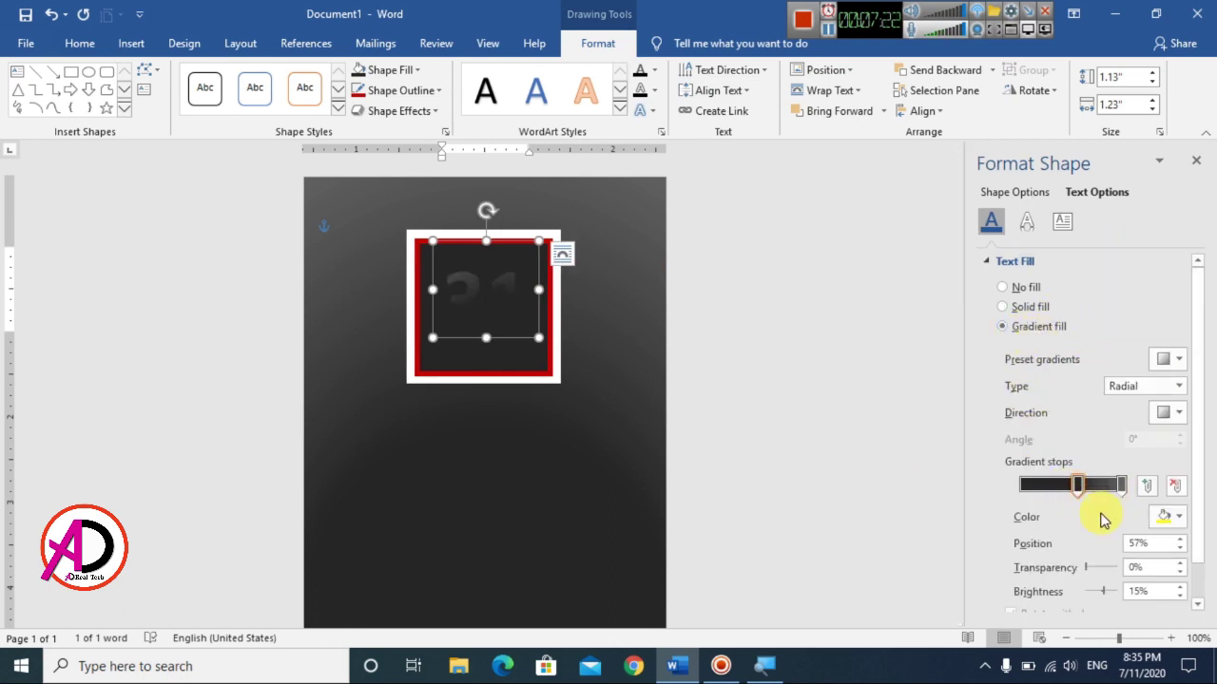
pyautogui.click(1180, 360)
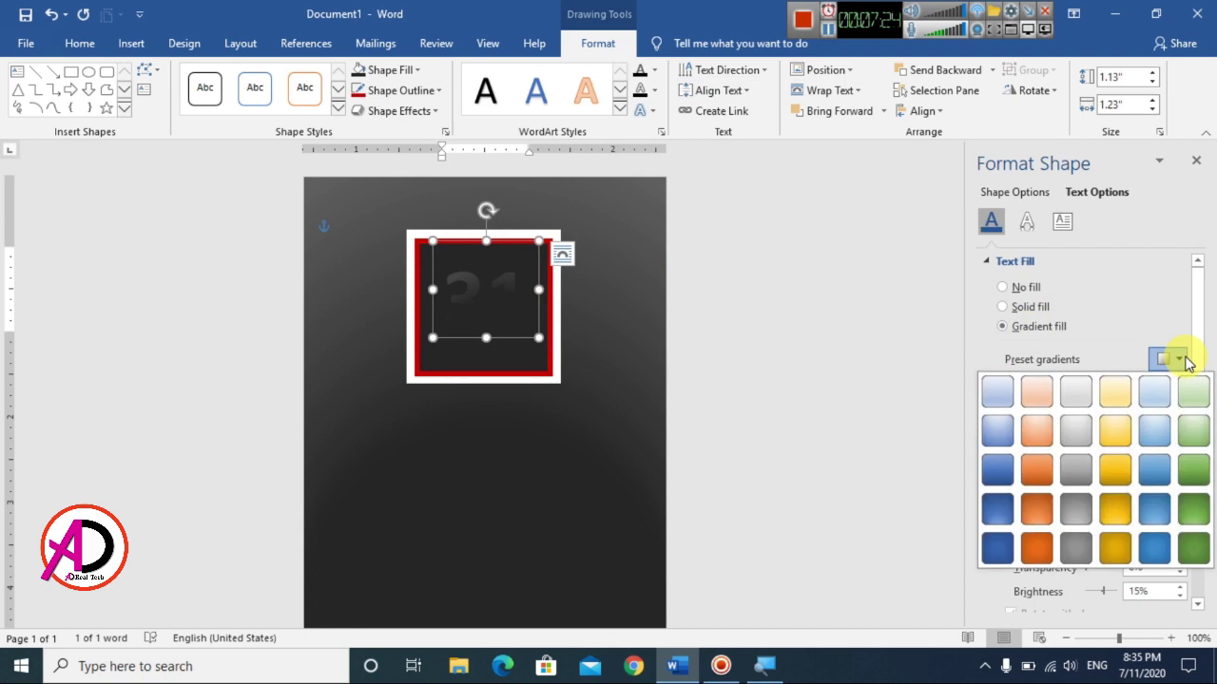
pyautogui.click(1115, 469)
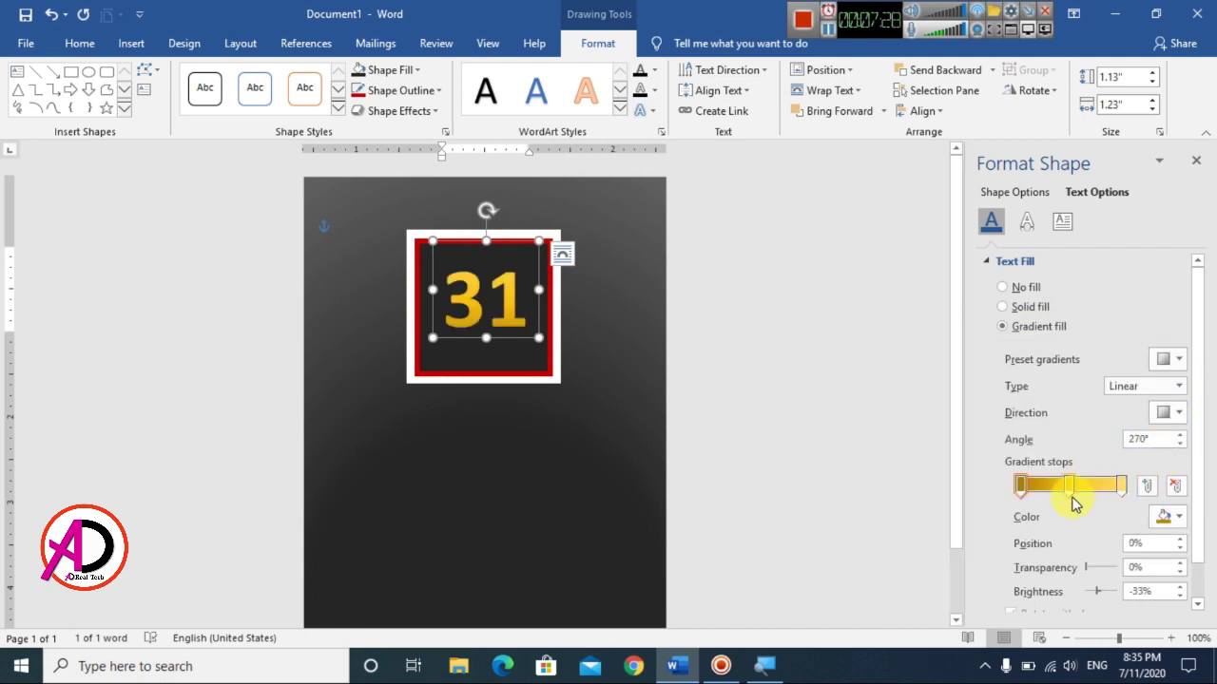
# Recolour the gradient's first stop theme orange, move the middle stop to 61%, and close the text fill settings
pyautogui.click(1020, 491)
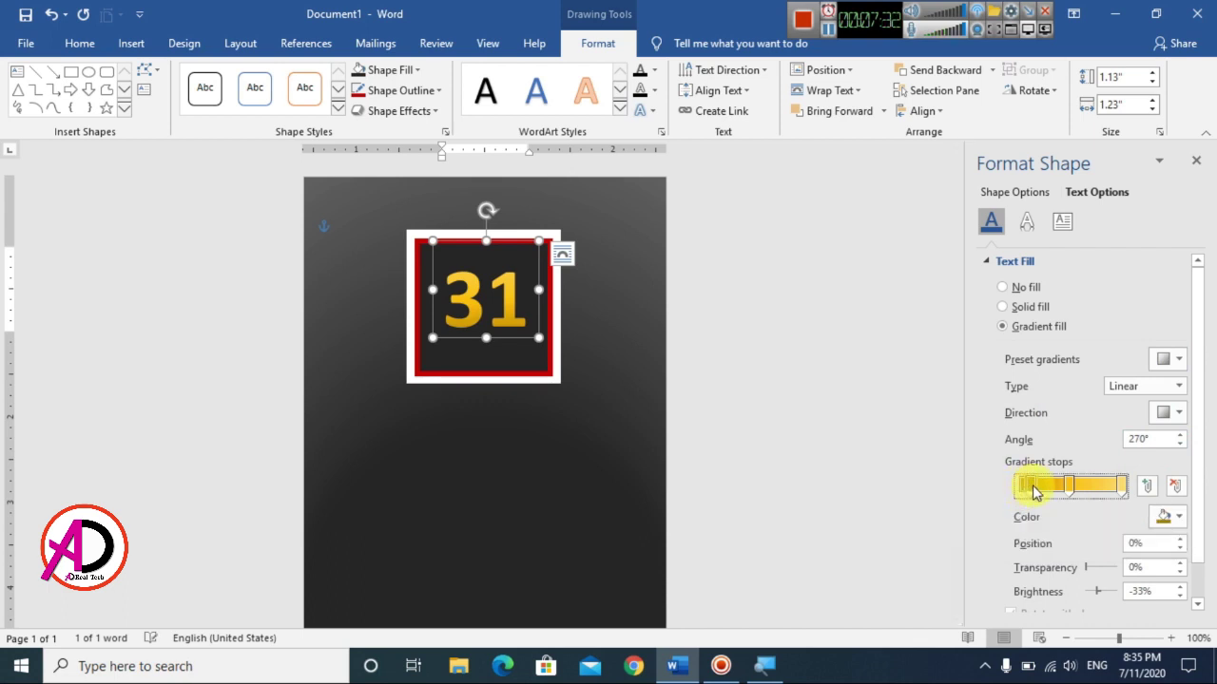
pyautogui.click(1173, 516)
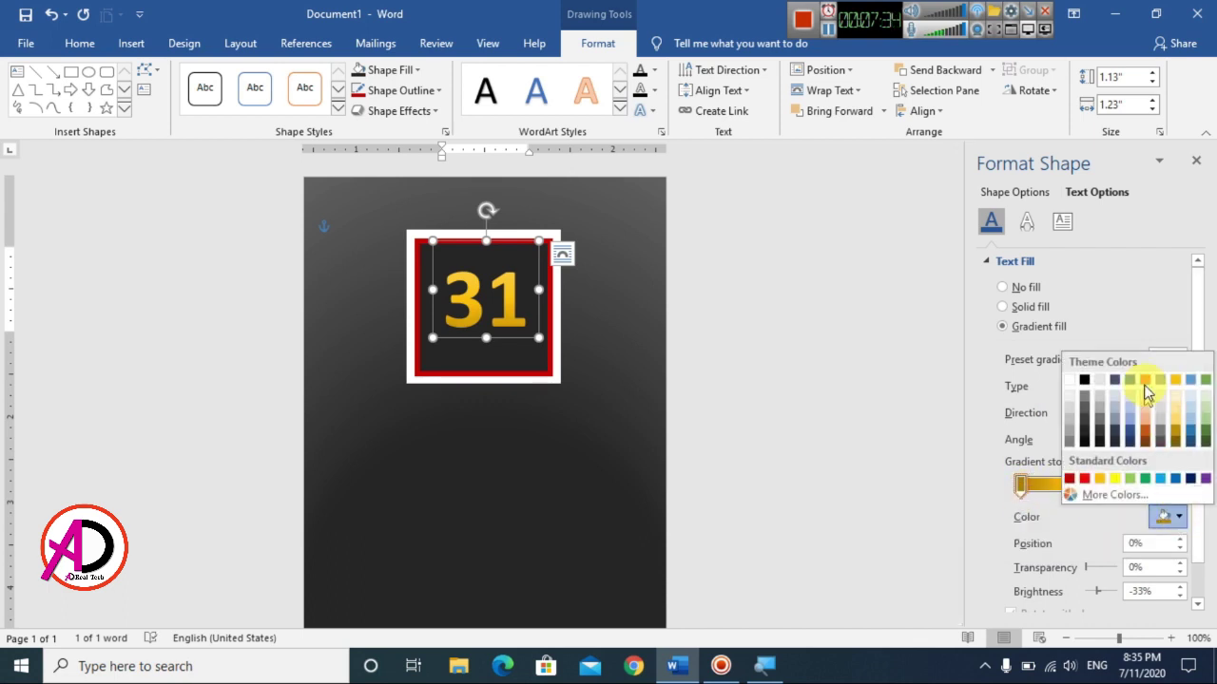
pyautogui.click(1147, 381)
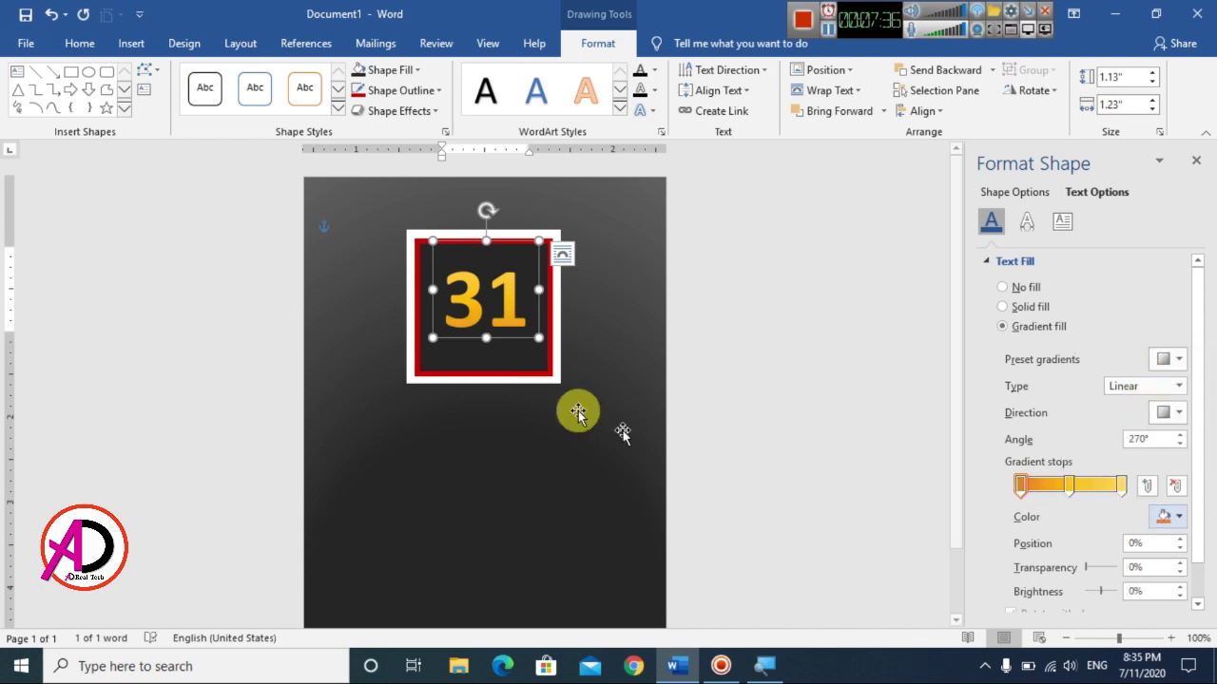
pyautogui.moveTo(1069, 495); pyautogui.dragTo(1079, 493)
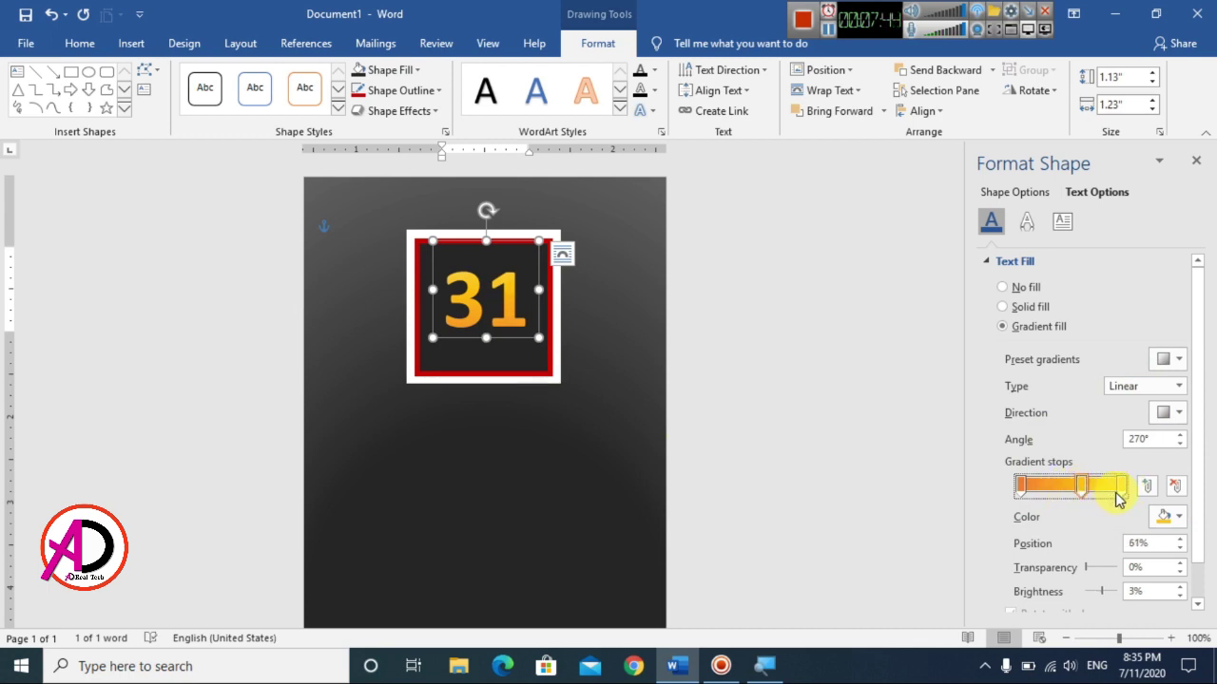
pyautogui.click(1196, 164)
pyautogui.click(869, 427)
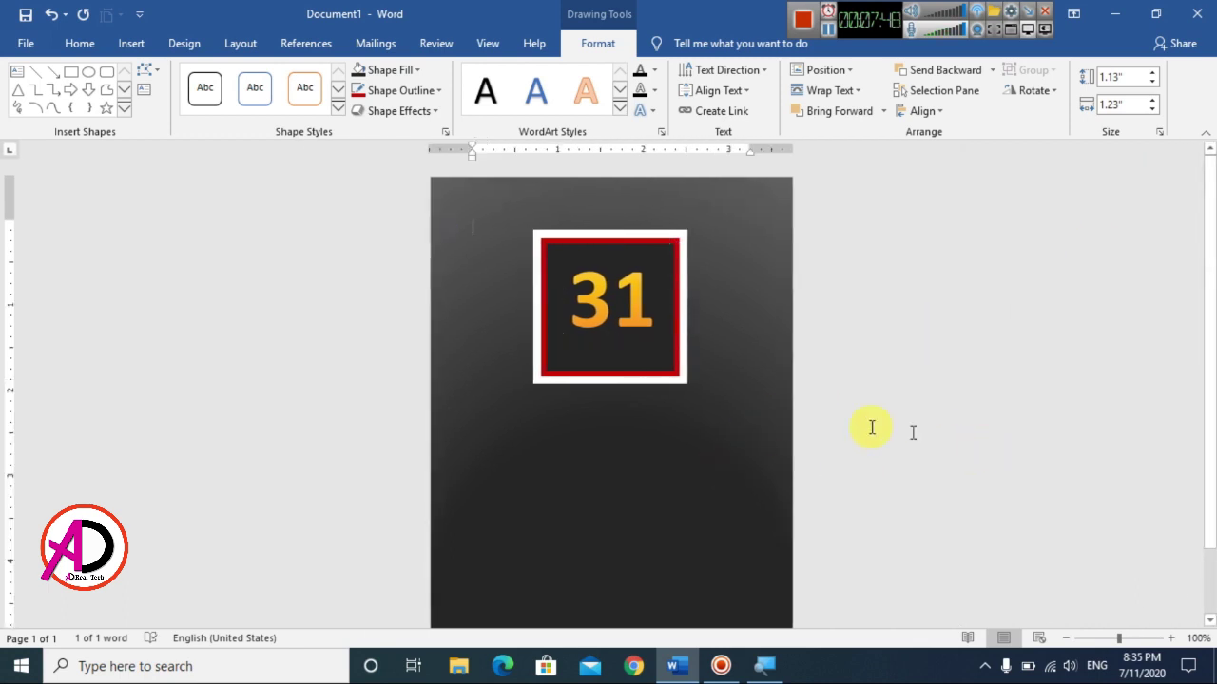
# Increase the font size of the "31" to 73 pt and deselect it
pyautogui.scroll(-4, 680, 415)
pyautogui.scroll(4, 715, 470)
pyautogui.click(619, 282)
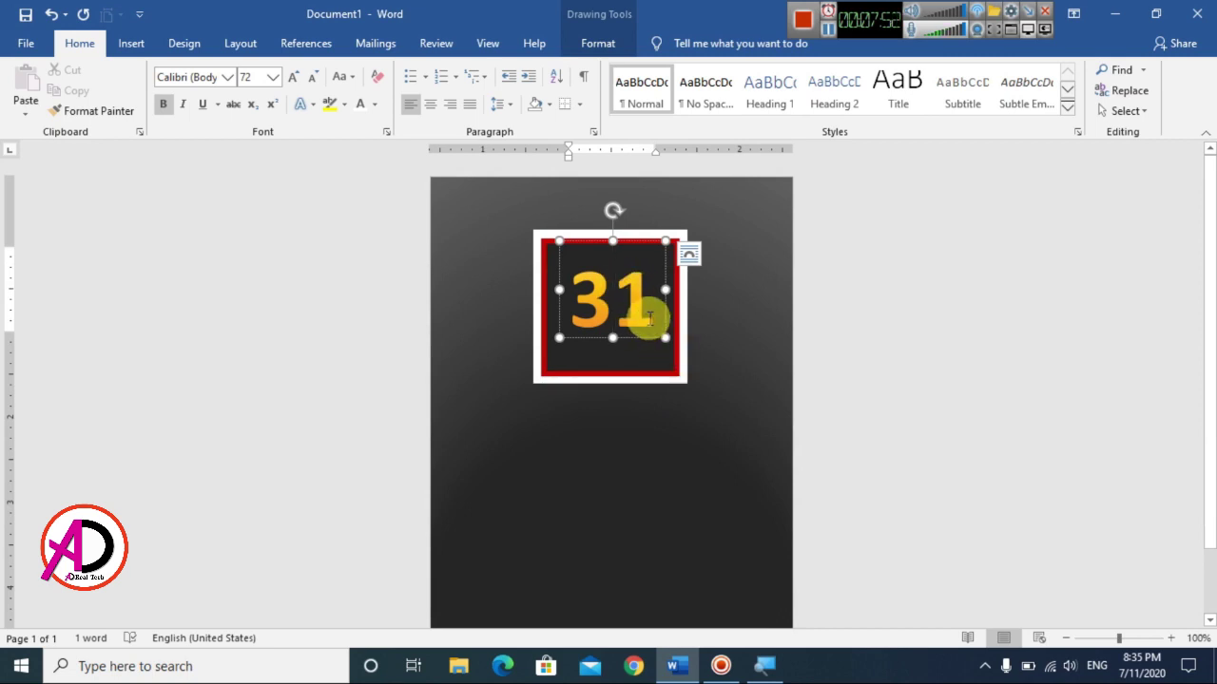
pyautogui.doubleClick(650, 317)
pyautogui.hotkey('ctrl', ']')
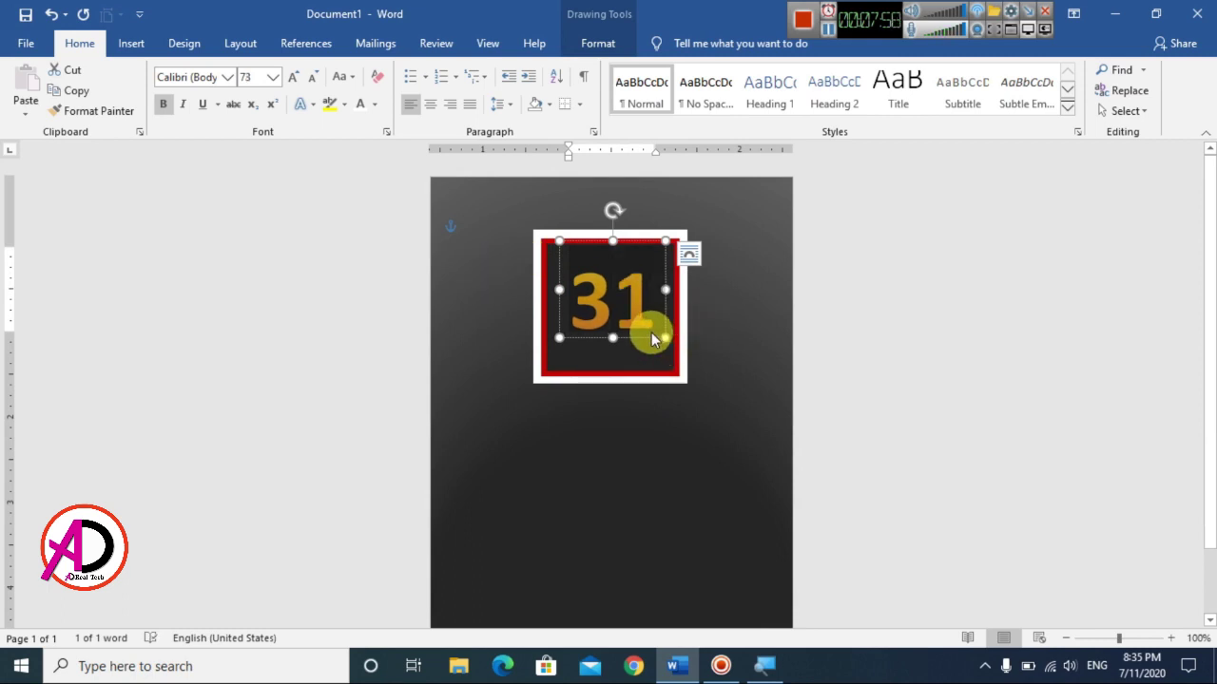
pyautogui.click(815, 249)
# Duplicate the "31" text box and place the copy below the framed square, slightly to its left
pyautogui.click(615, 266)
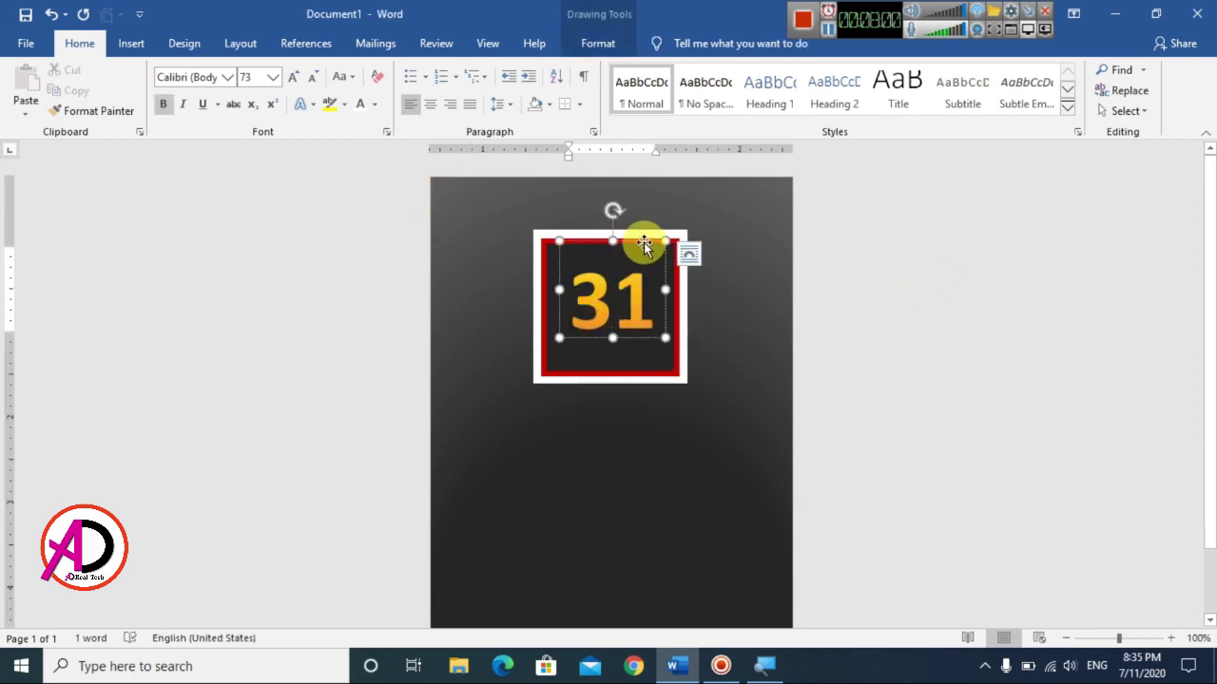
pyautogui.click(640, 240)
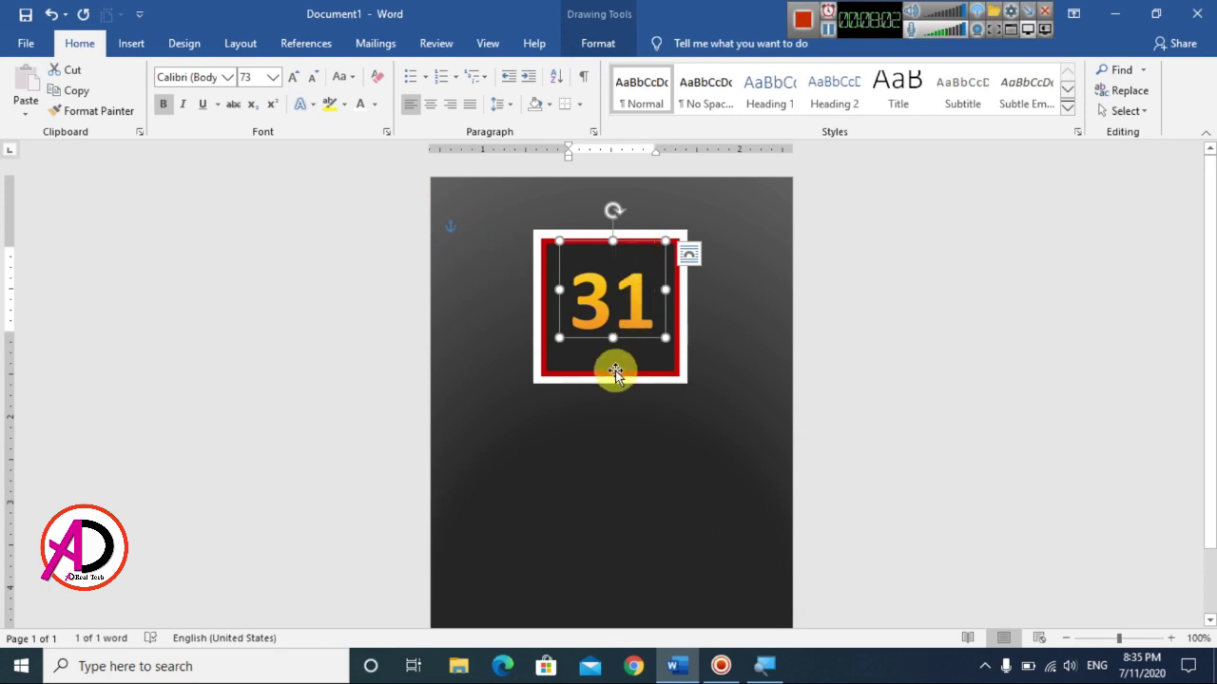
pyautogui.moveTo(613, 376); pyautogui.dragTo(561, 504)
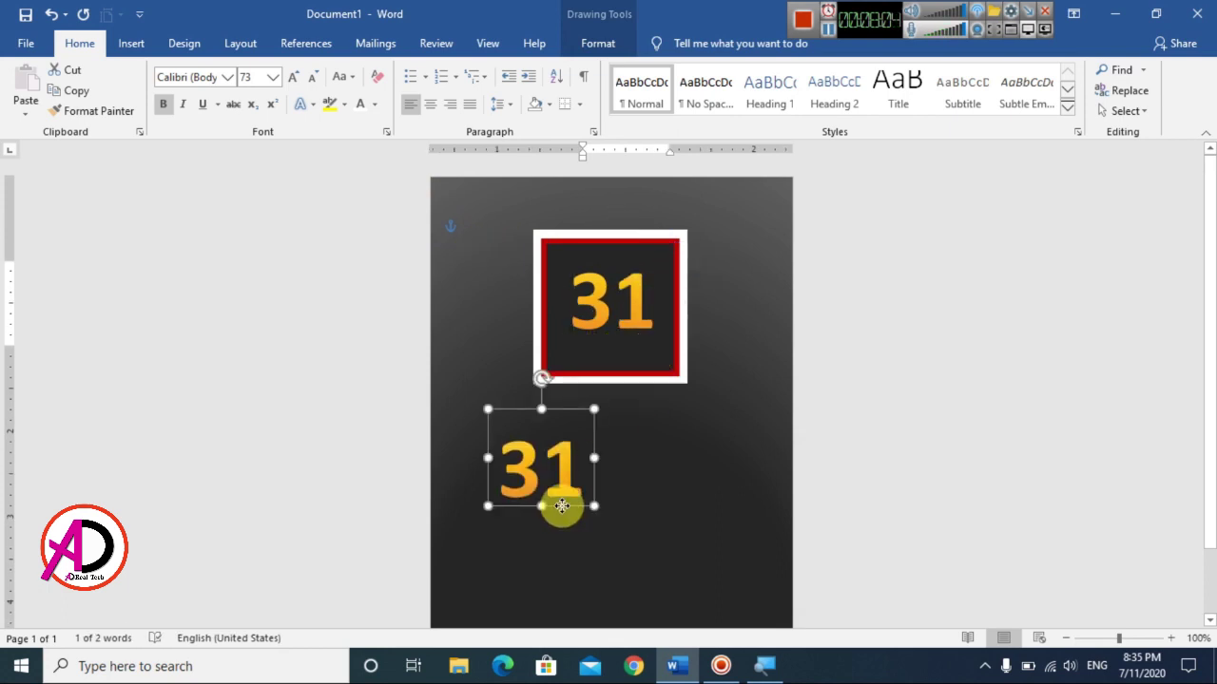
# Replace the copied text with "YEAR" and widen its box so that the whole word fits
pyautogui.click(481, 474)
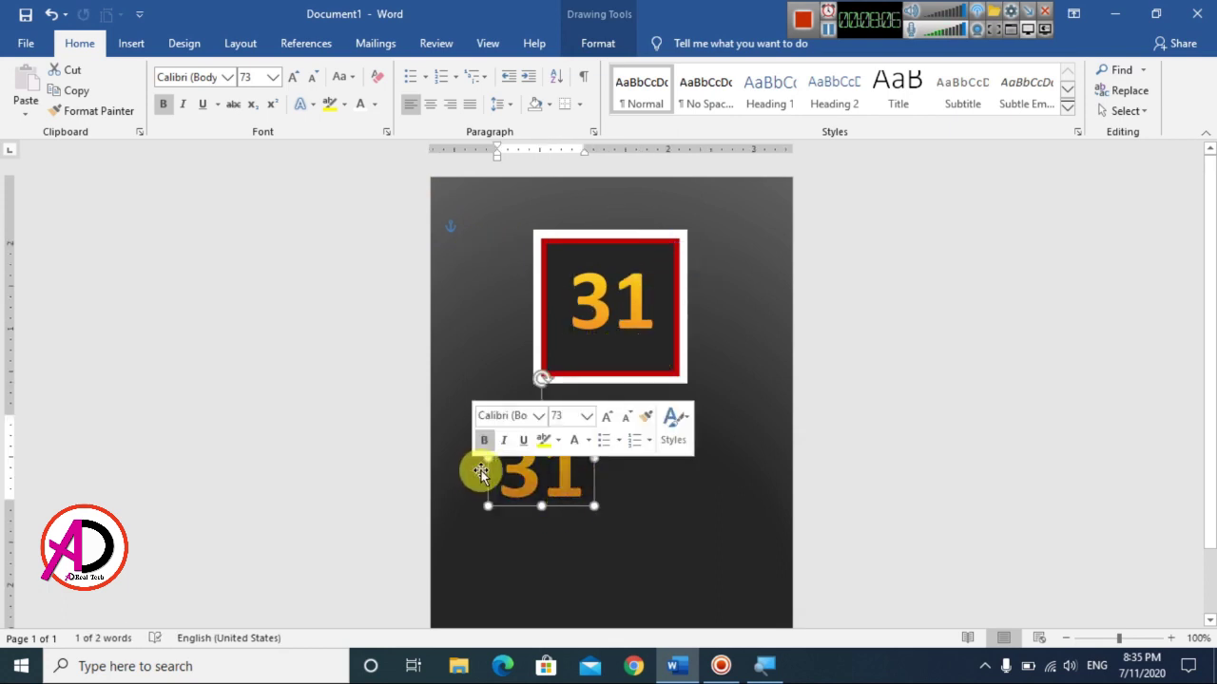
pyautogui.write('Y')
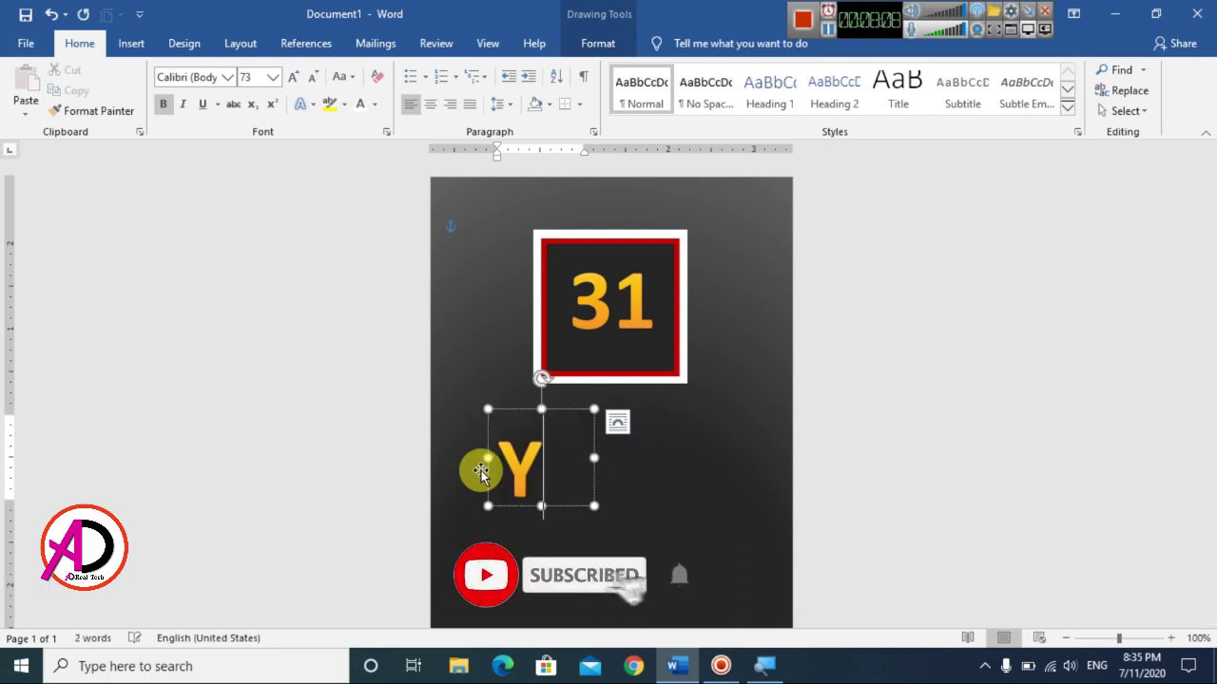
pyautogui.write('E')
pyautogui.scroll(-2, 481, 470)
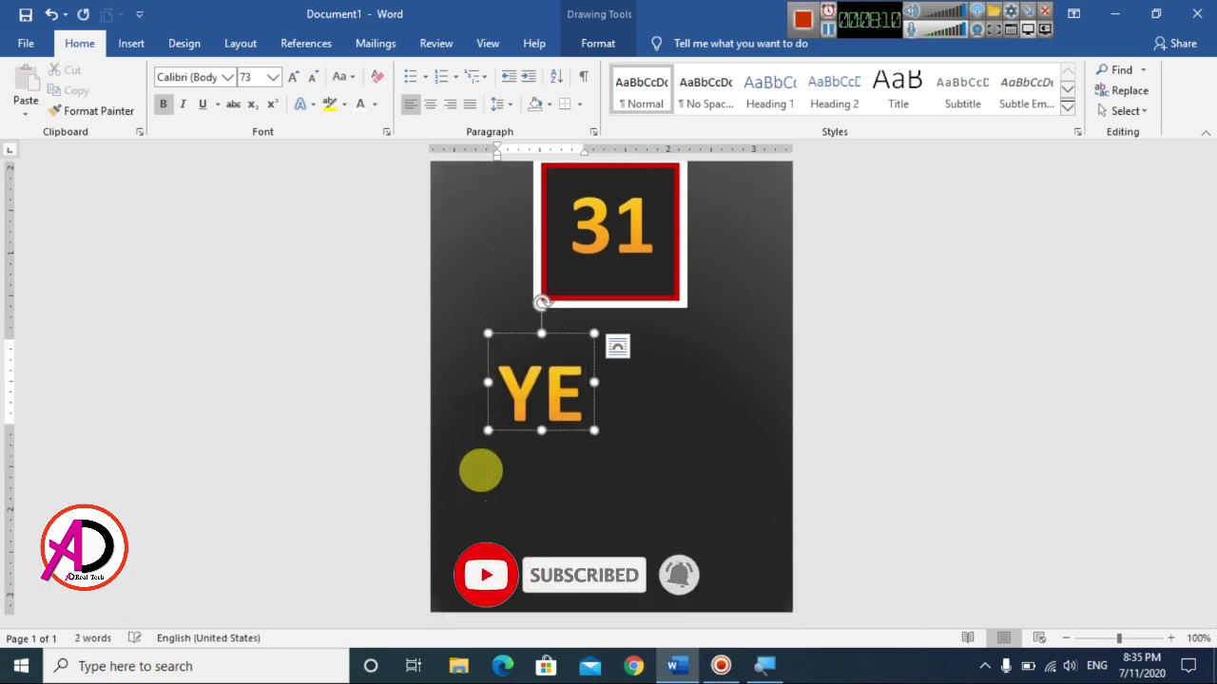
pyautogui.moveTo(594, 382); pyautogui.dragTo(724, 382)
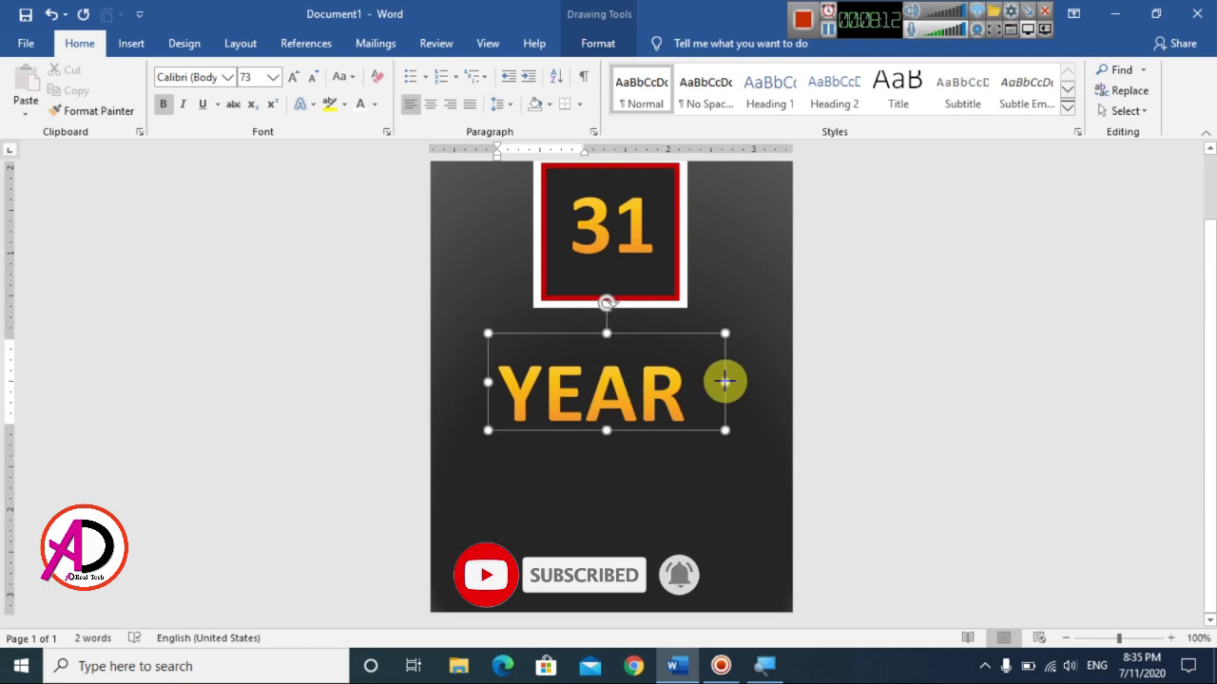
# Remove the bold formatting from "YEAR" and colour the word white
pyautogui.doubleClick(688, 409)
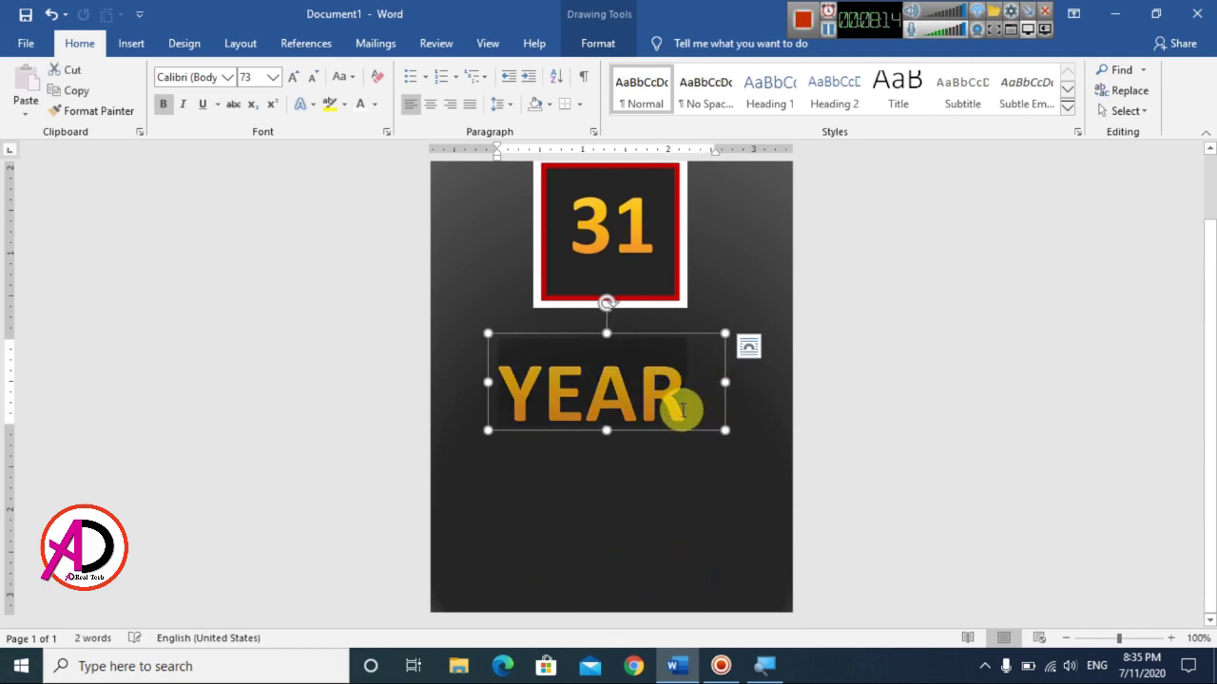
pyautogui.click(165, 104)
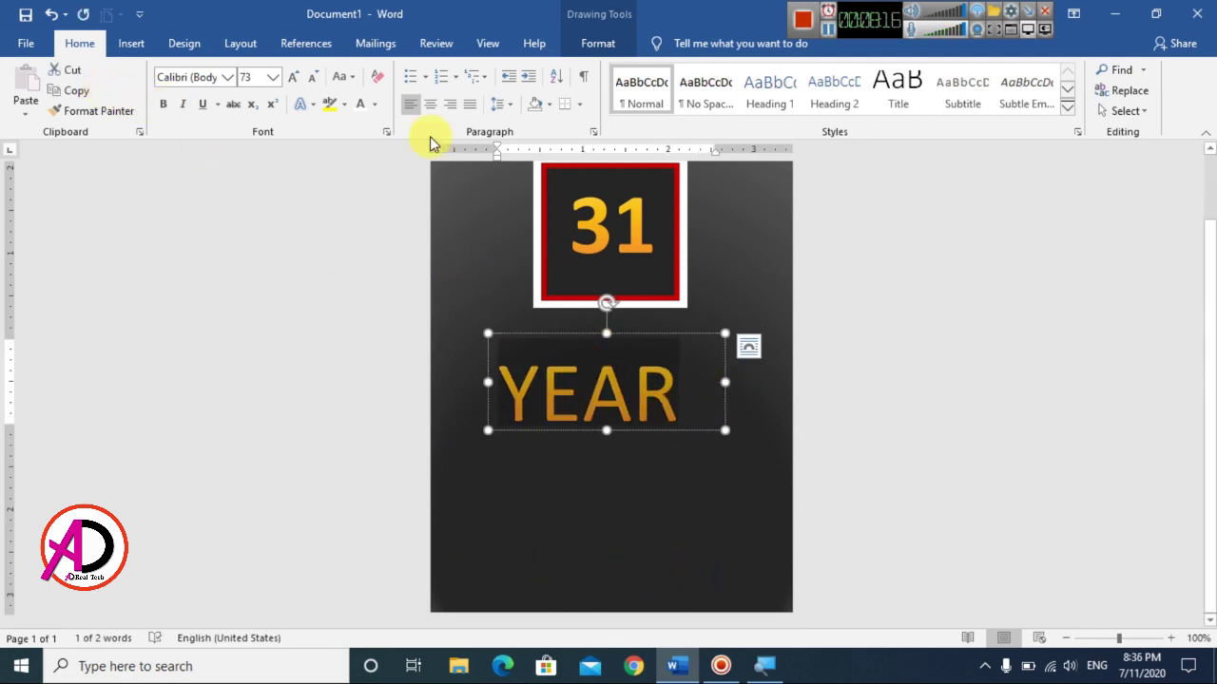
pyautogui.click(376, 105)
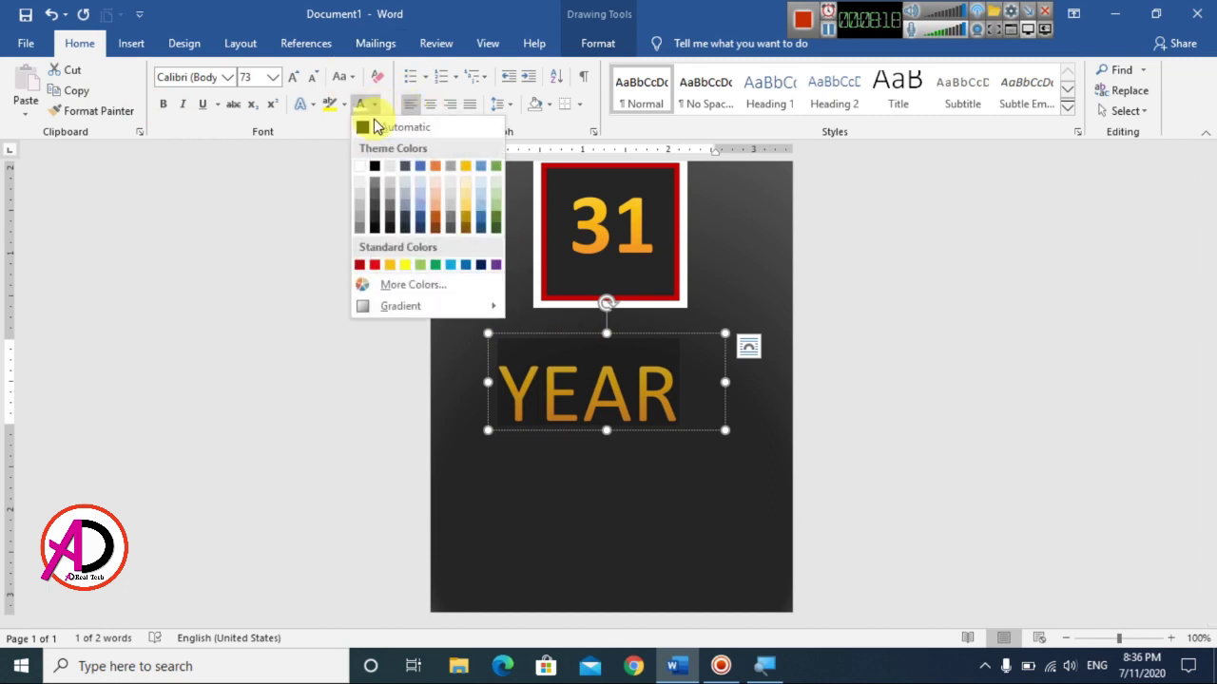
pyautogui.click(363, 161)
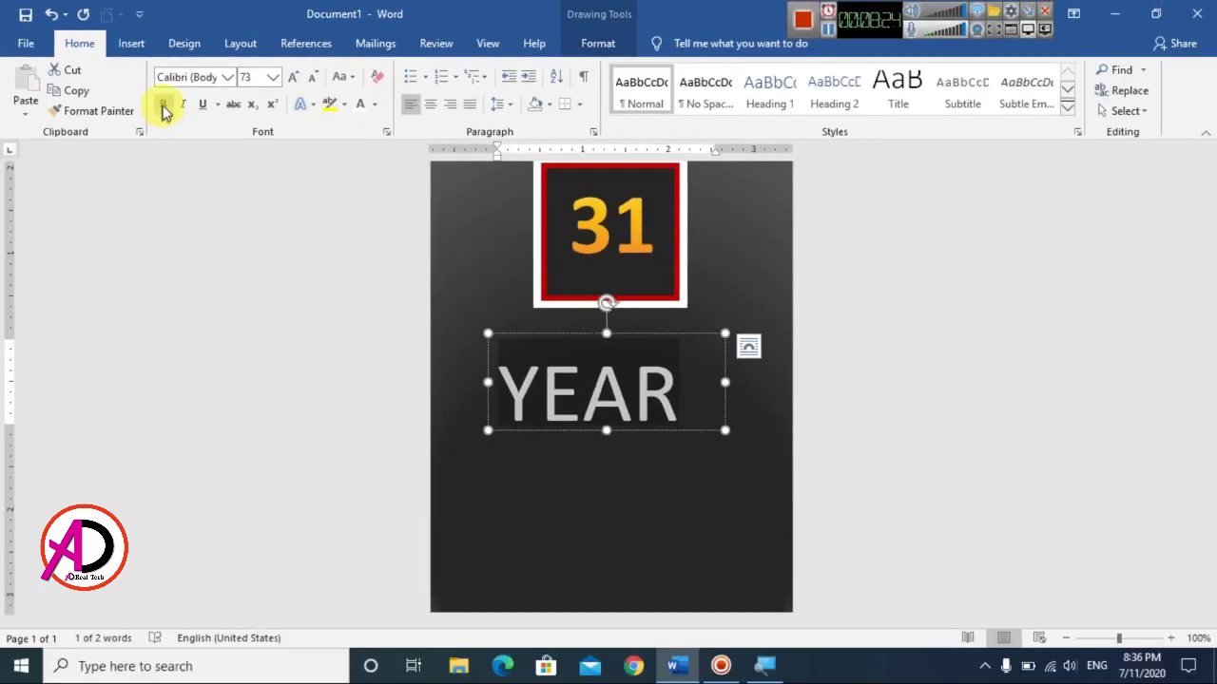
# Expand the character spacing of the word below the framed square by 2 pt
pyautogui.click(385, 131)
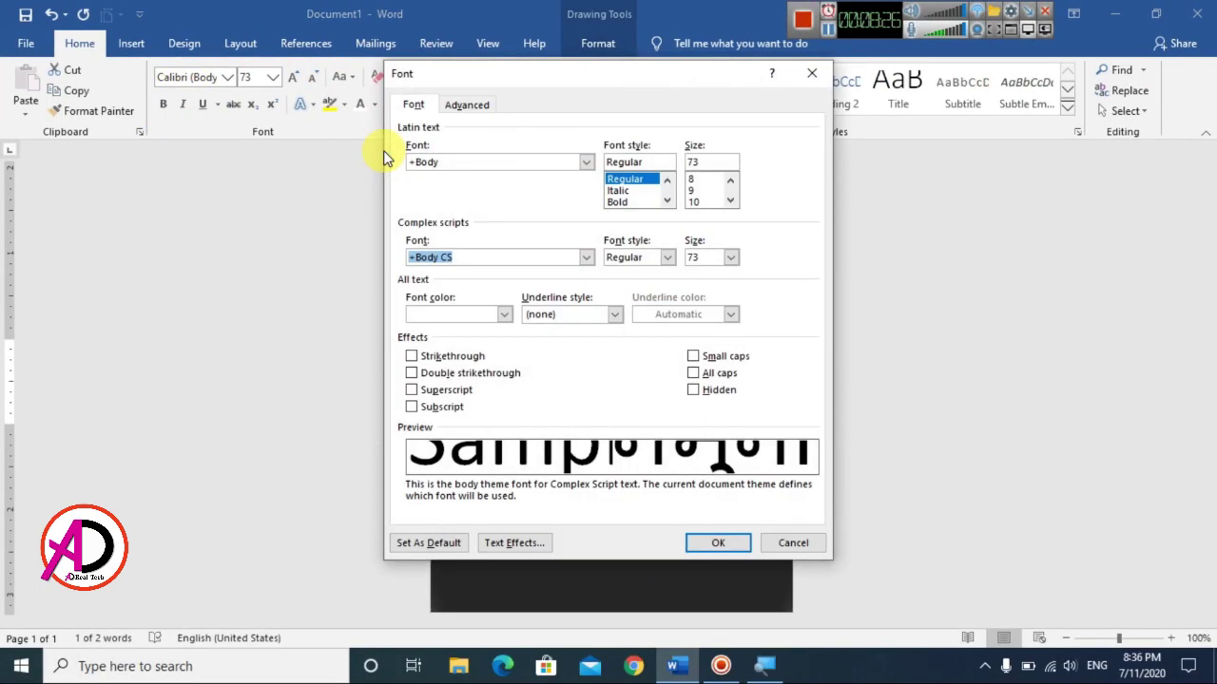
pyautogui.moveTo(533, 89); pyautogui.dragTo(730, 115)
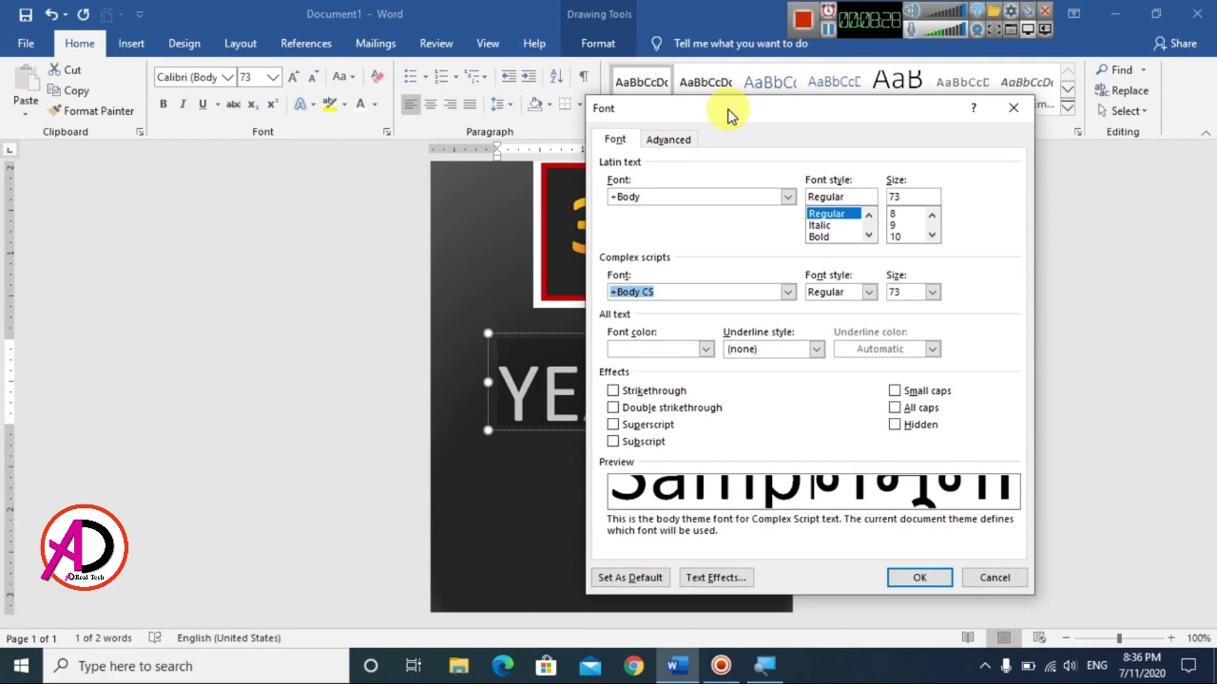
pyautogui.click(656, 141)
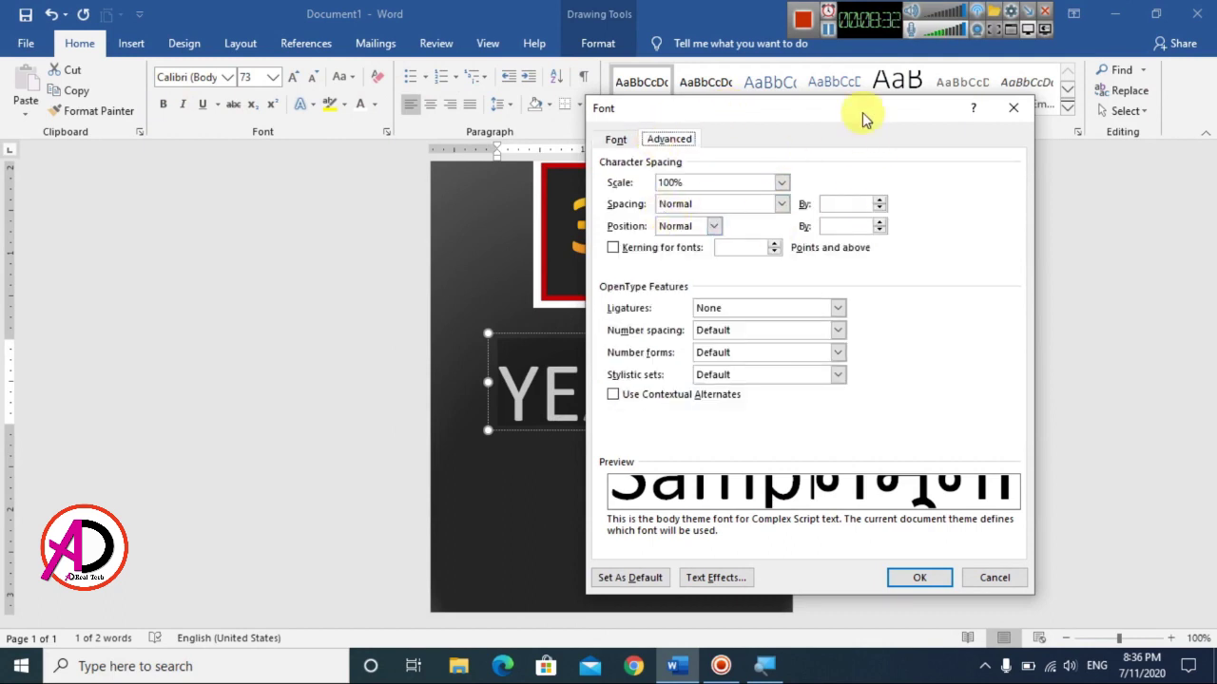
pyautogui.moveTo(865, 118); pyautogui.dragTo(911, 113)
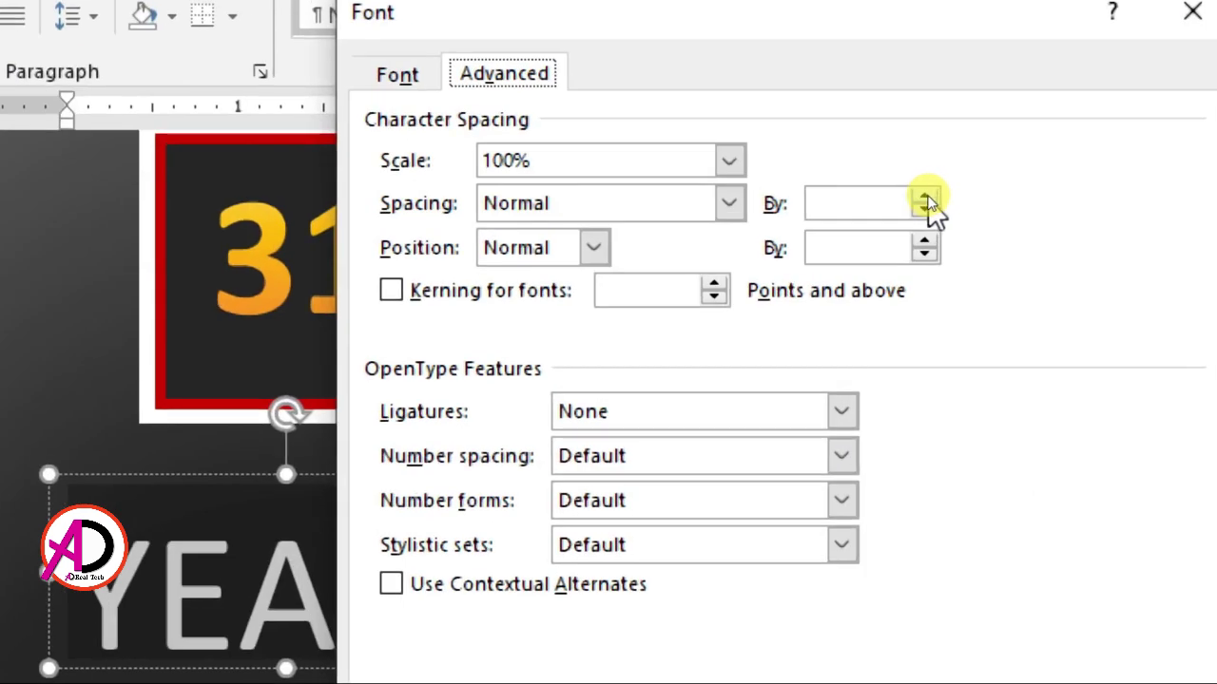
pyautogui.click(927, 195)
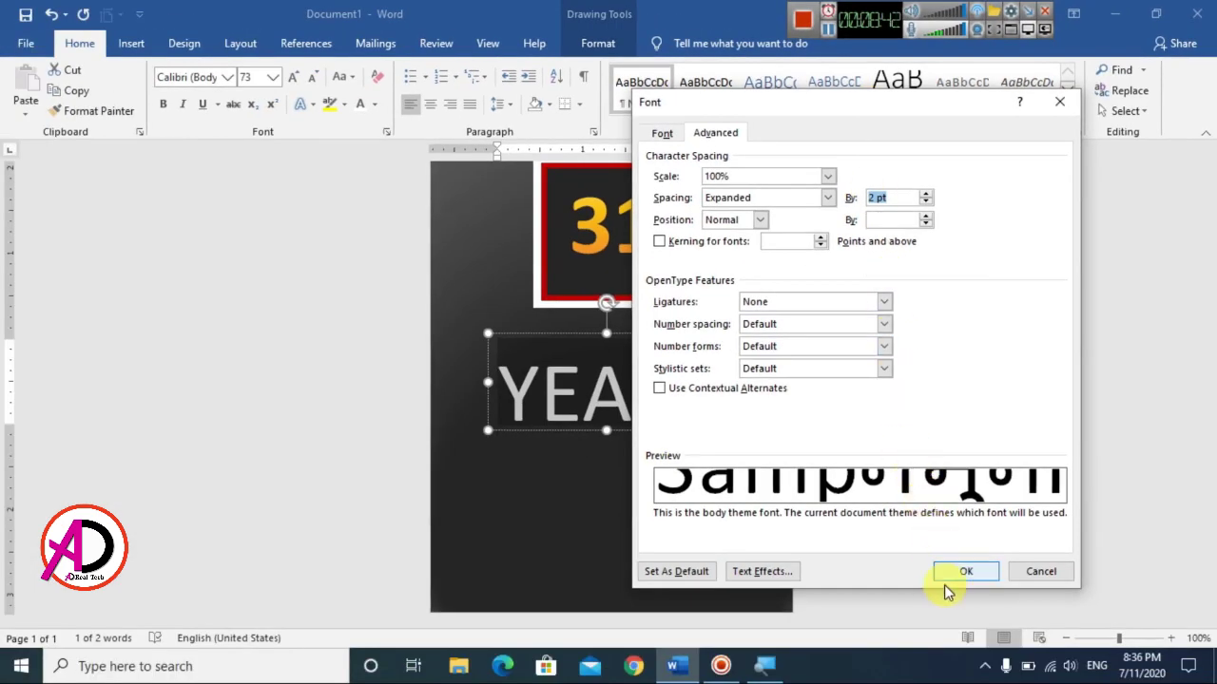
pyautogui.click(965, 573)
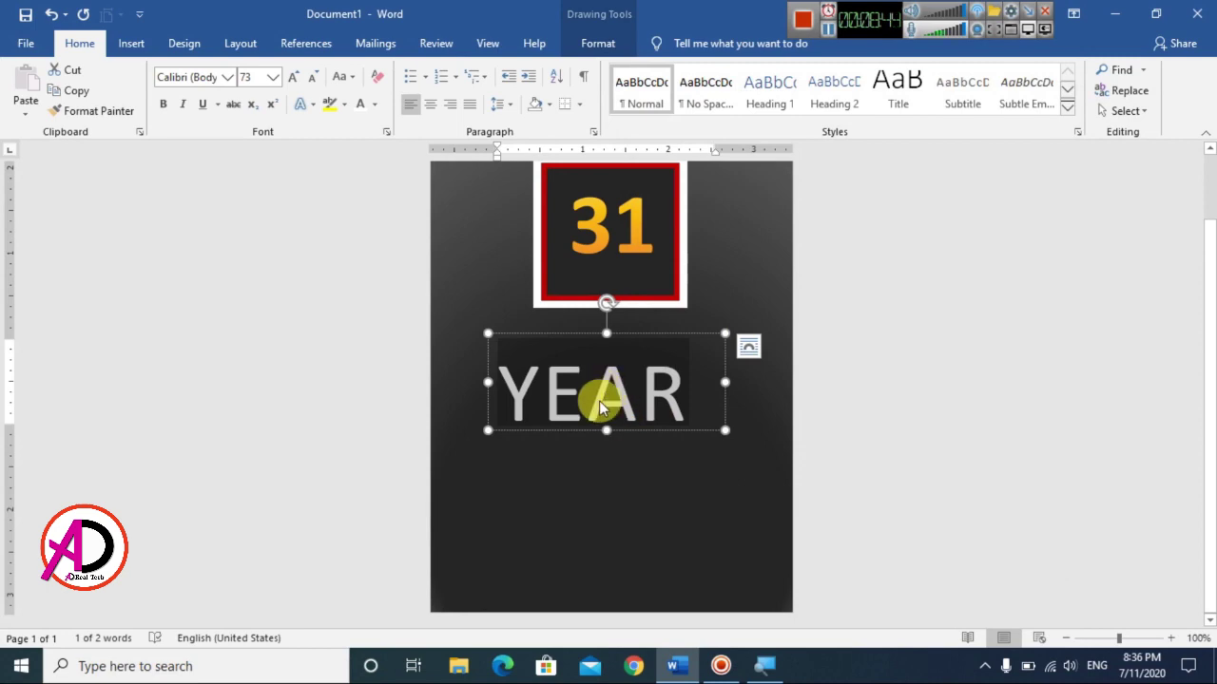
# Expand the word's character spacing by 8 pt and widen its text box to make room for the spaced letters
pyautogui.click(386, 132)
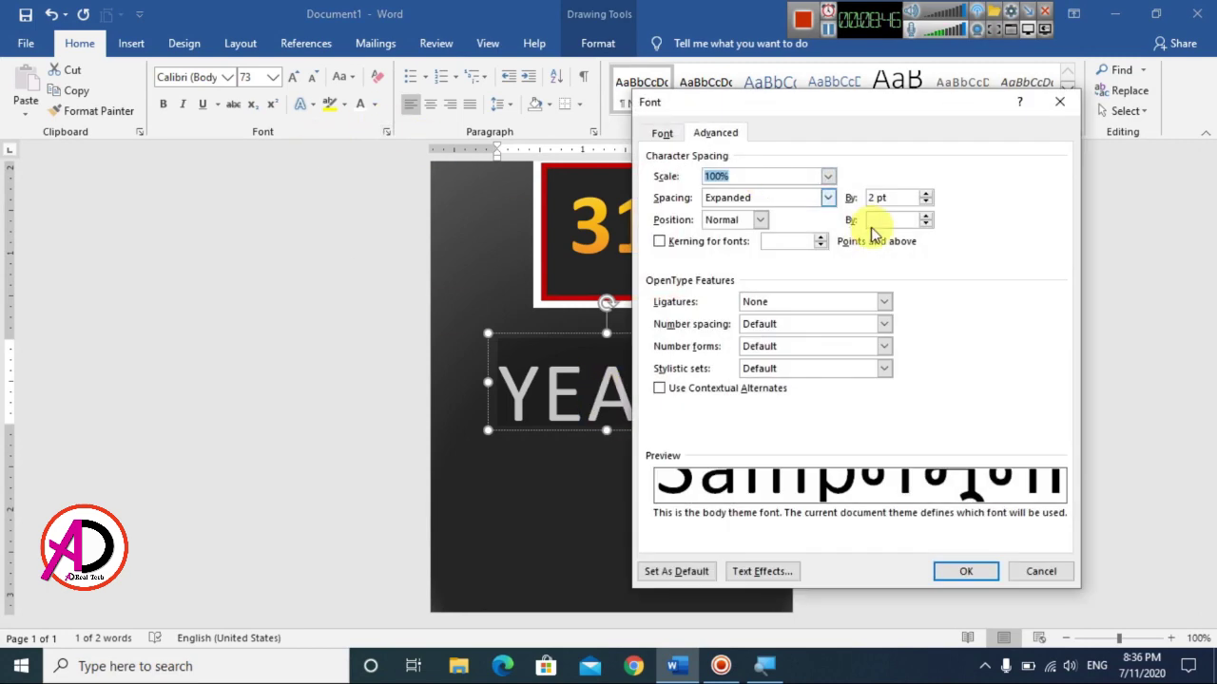
pyautogui.click(925, 193)
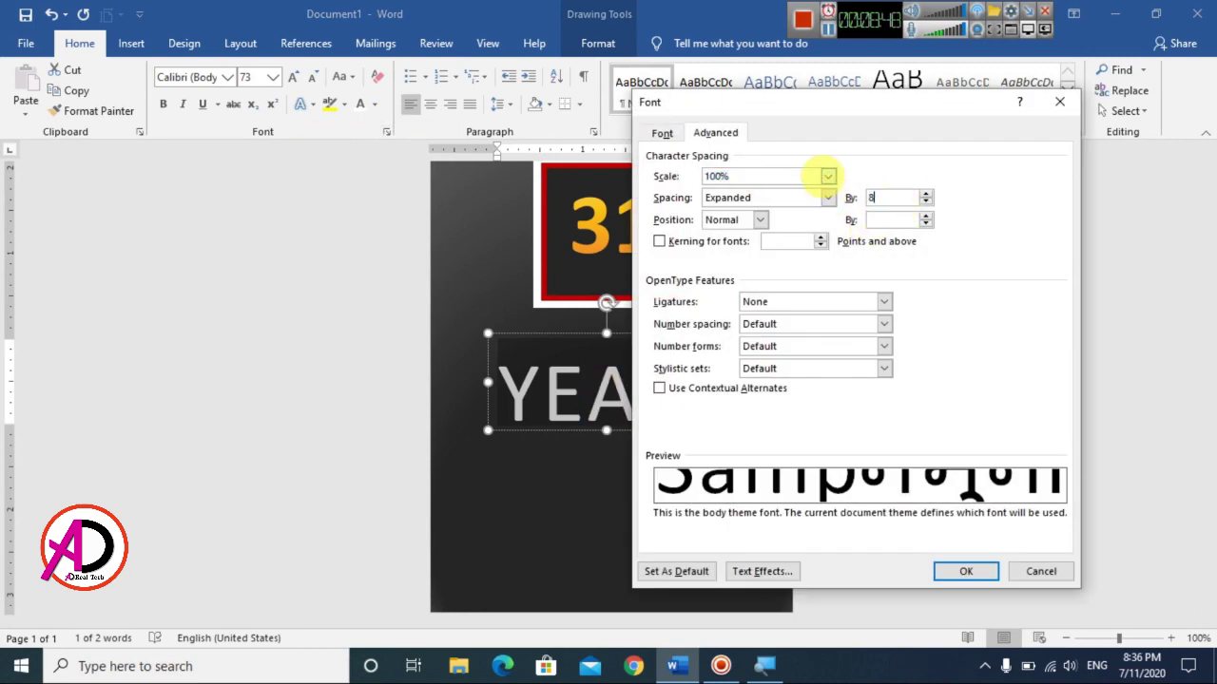
pyautogui.click(964, 571)
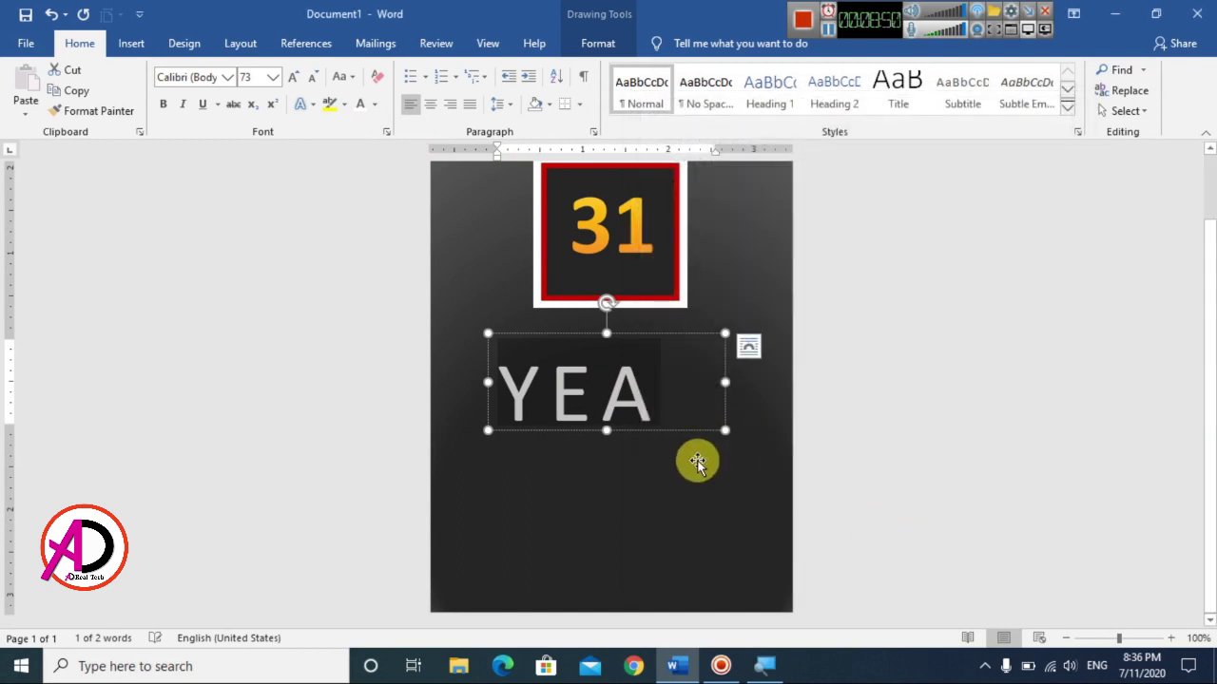
pyautogui.moveTo(740, 382); pyautogui.dragTo(758, 382)
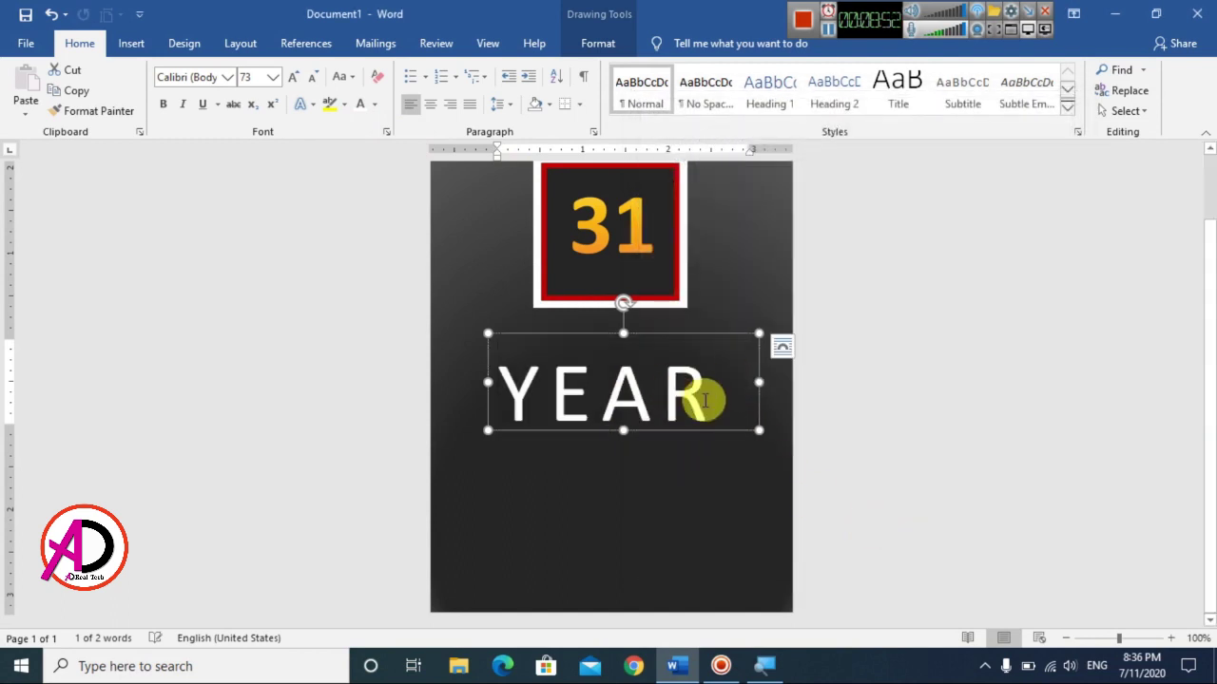
# Reduce the font size of the whole word "YEARS" to 12 pt
pyautogui.moveTo(684, 393); pyautogui.dragTo(469, 389)
pyautogui.click(314, 78)
pyautogui.click(314, 78)
pyautogui.click(313, 78)
pyautogui.click(313, 78)
pyautogui.click(316, 82)
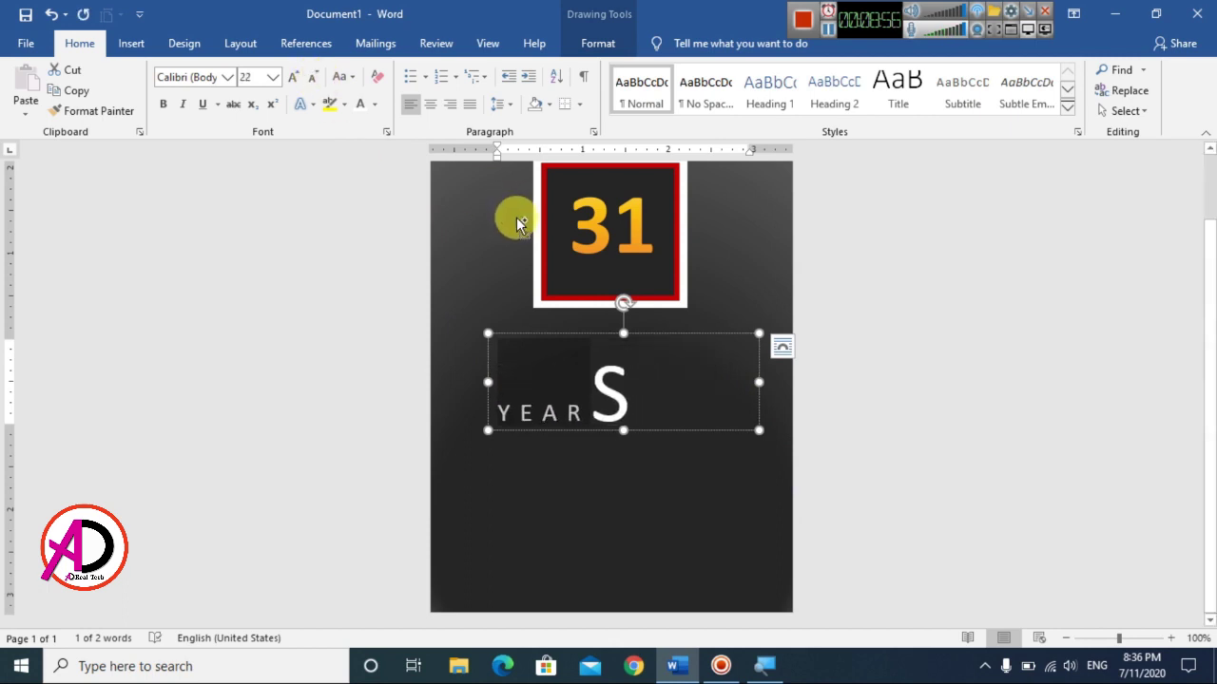
pyautogui.hotkey('shift', 'End')
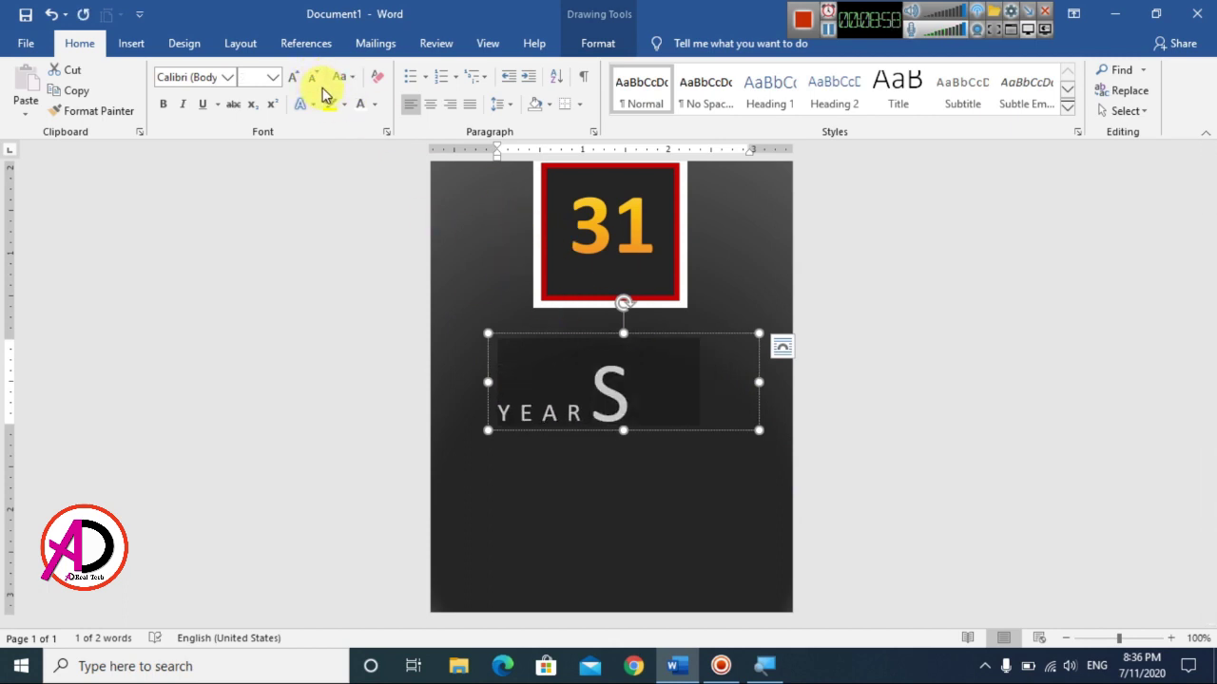
pyautogui.click(255, 78)
pyautogui.write('12')
pyautogui.press('Return')
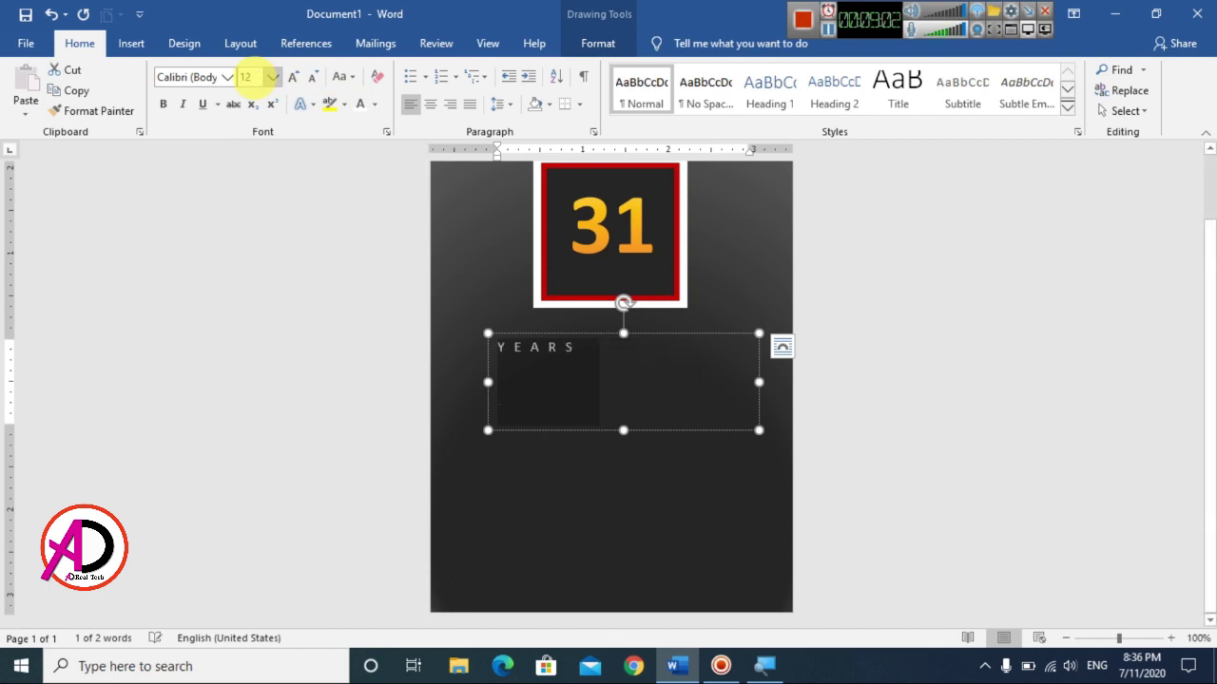
# Shrink the "YEARS" text box around its text and move it inside the framed square, directly below the "31"
pyautogui.moveTo(622, 433); pyautogui.dragTo(619, 366)
pyautogui.moveTo(757, 350); pyautogui.dragTo(674, 271)
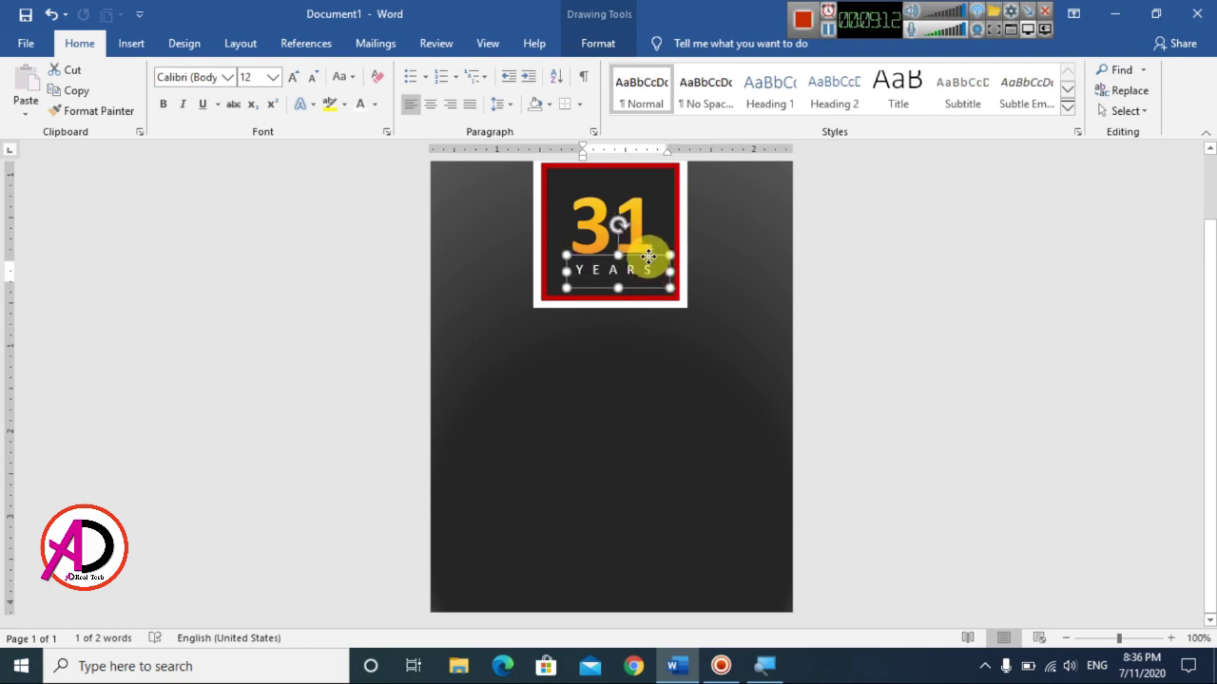
pyautogui.click(828, 410)
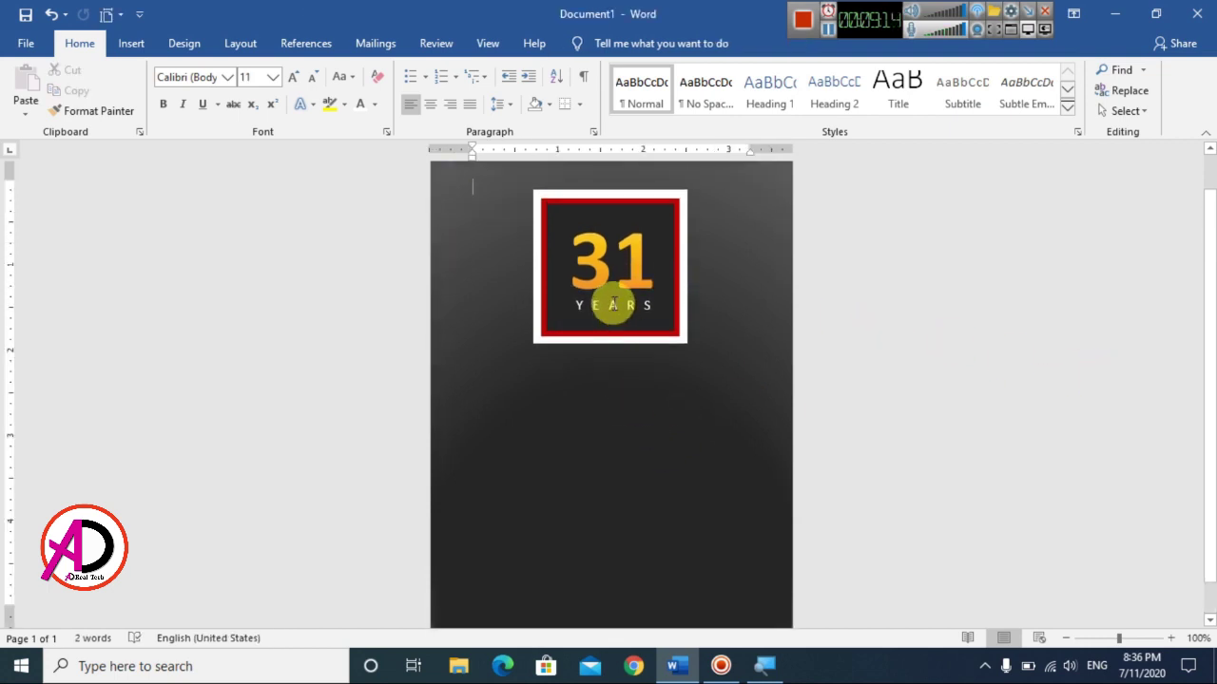
# Duplicate the "YEARS" text box below the framed square, replace the copy's text with "Celebrating" and widen its box
pyautogui.keyDown('ctrl'); pyautogui.scroll(-5, 1022, 438); pyautogui.keyUp('ctrl')
pyautogui.keyDown('ctrl'); pyautogui.scroll(2, 1030, 469); pyautogui.keyUp('ctrl')
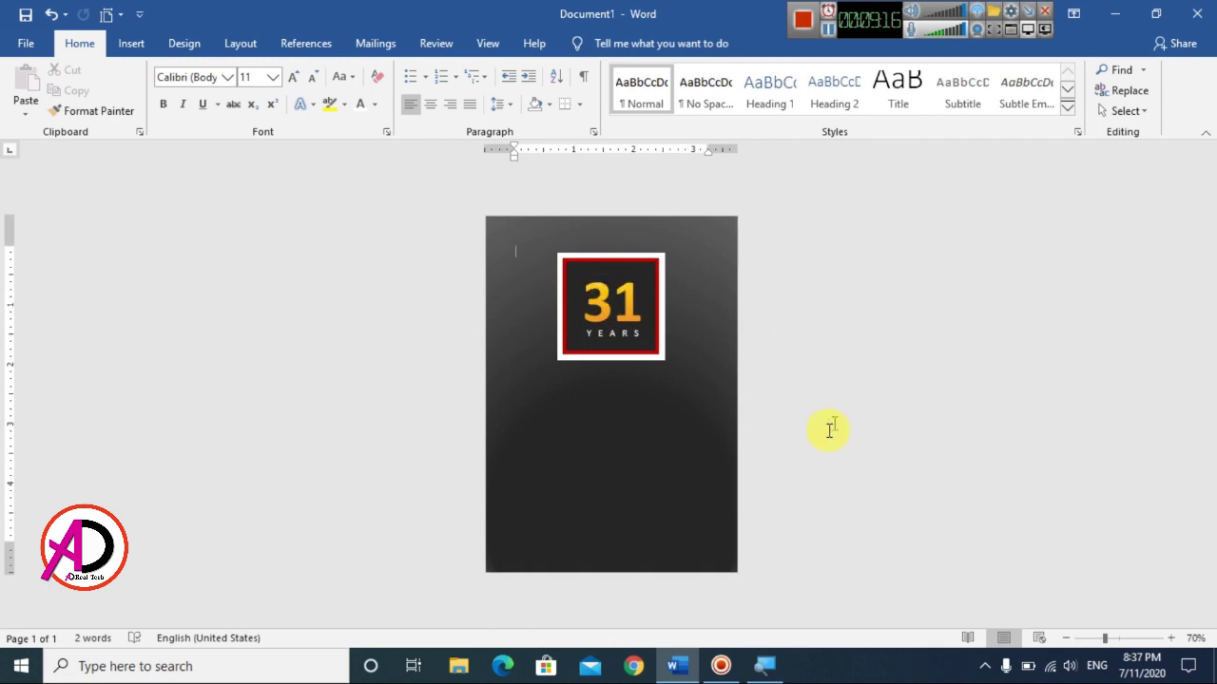
pyautogui.keyDown('ctrl'); pyautogui.scroll(3, 829, 480); pyautogui.keyUp('ctrl')
pyautogui.keyDown('ctrl'); pyautogui.scroll(-4, 832, 507); pyautogui.keyUp('ctrl')
pyautogui.keyDown('ctrl'); pyautogui.scroll(3, 830, 507); pyautogui.keyUp('ctrl')
pyautogui.click(593, 345)
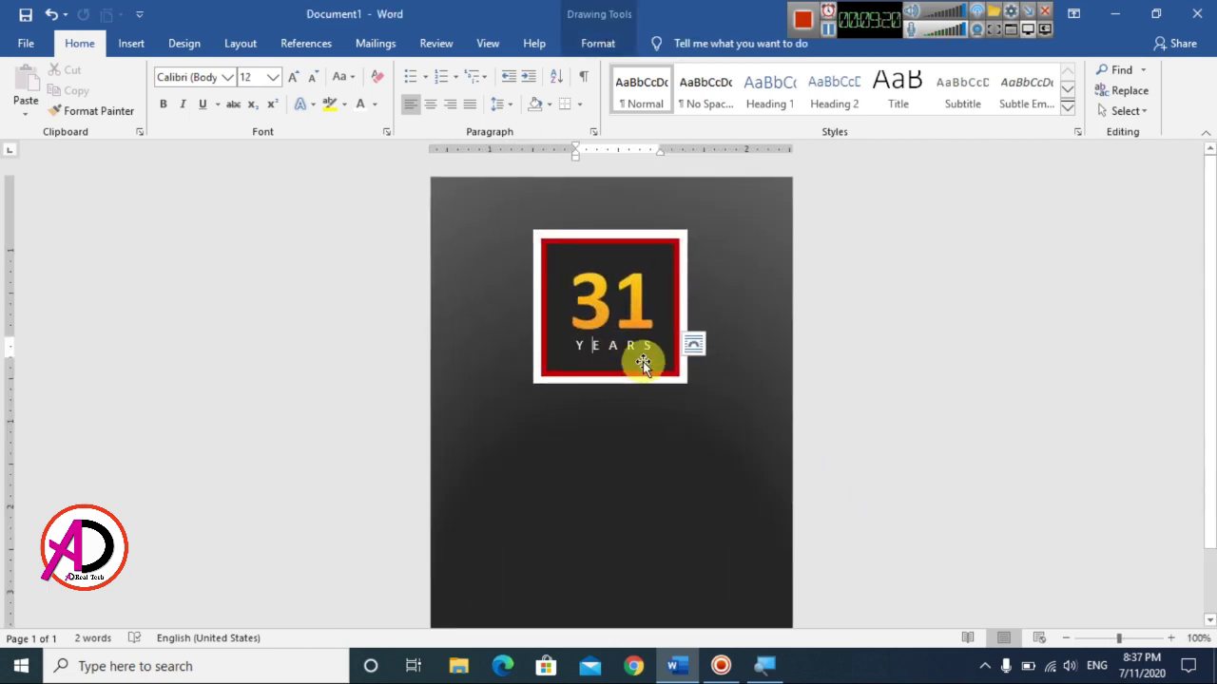
pyautogui.keyDown('ctrl'); pyautogui.scroll(3, 623, 346); pyautogui.keyUp('ctrl')
pyautogui.click(630, 331)
pyautogui.hotkey('ctrl', 'c')
pyautogui.hotkey('ctrl', 'v')
pyautogui.moveTo(685, 348); pyautogui.dragTo(655, 433)
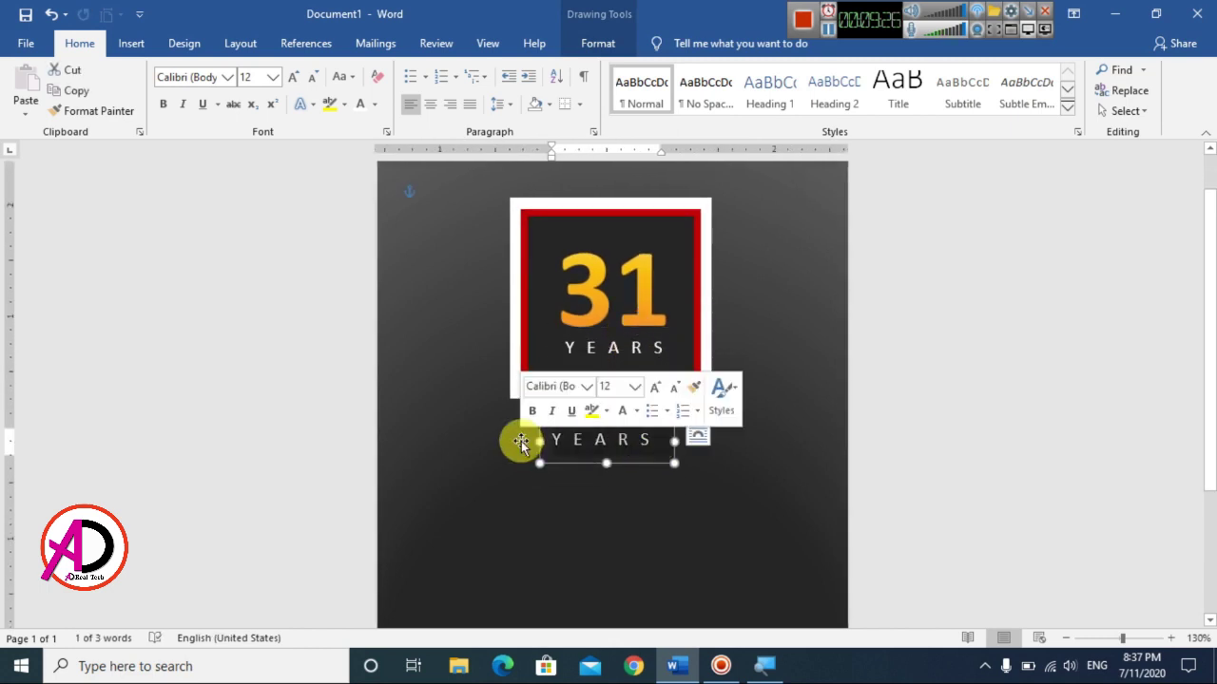
pyautogui.write('Celeb')
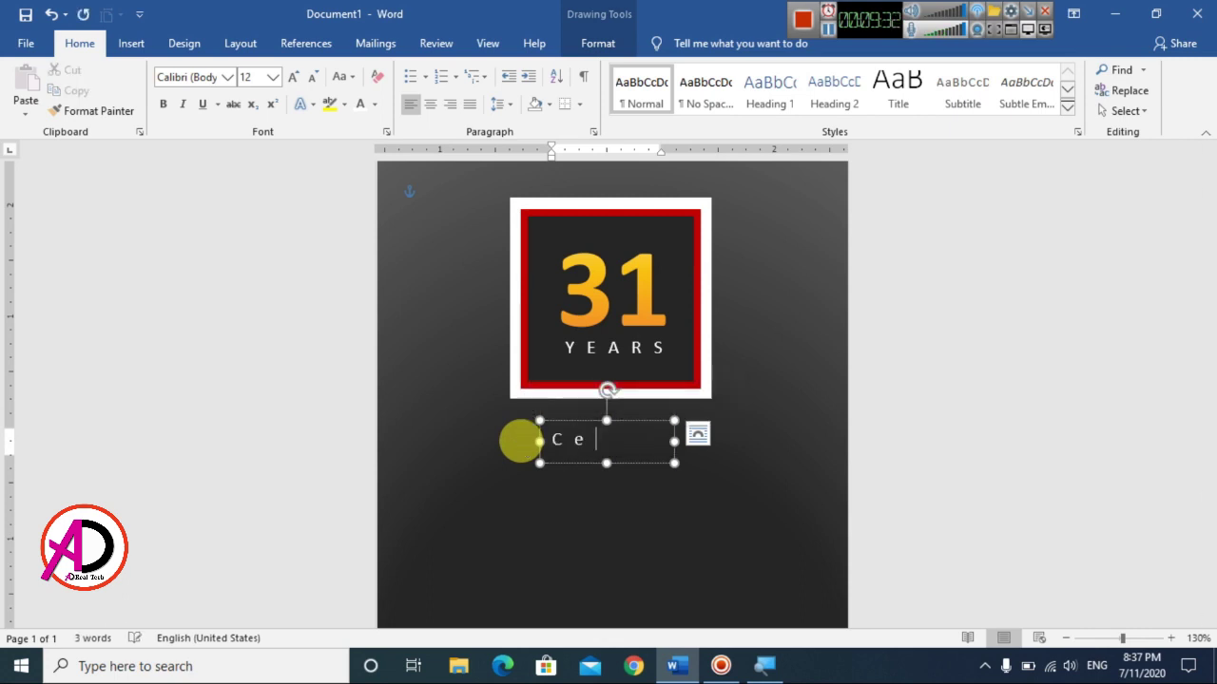
pyautogui.write('rating')
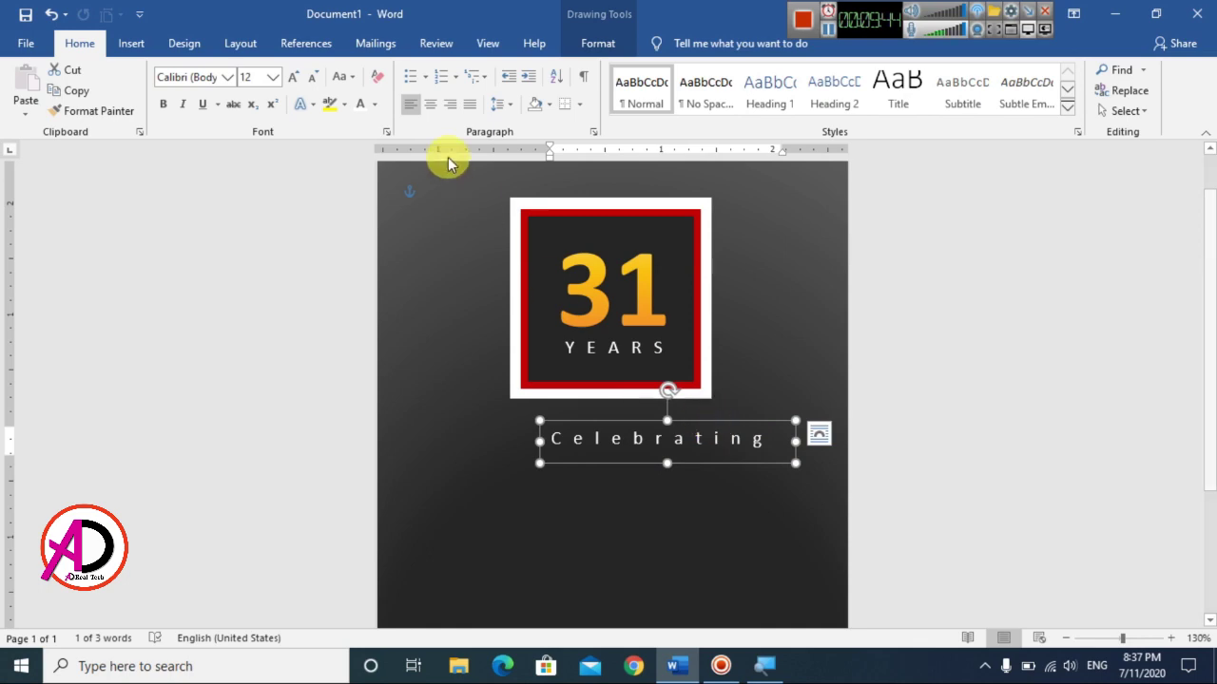
# Set the character spacing of "Celebrating" to 0 pt and narrow its text box around the word
pyautogui.click(385, 133)
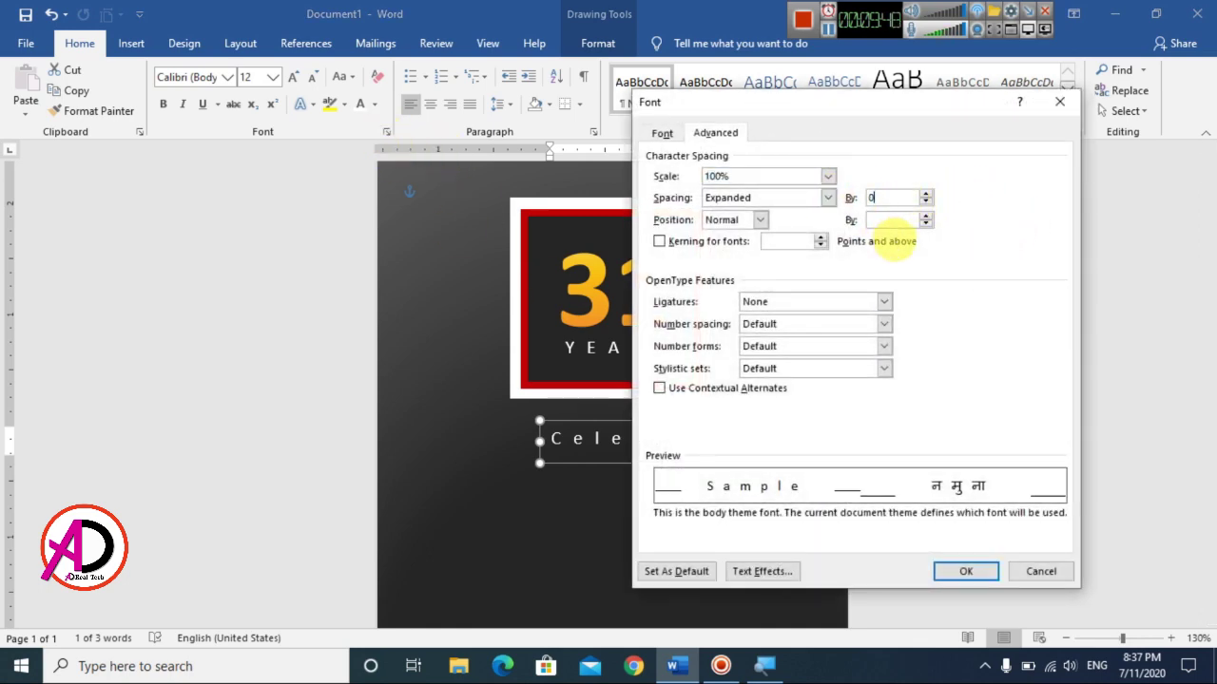
pyautogui.press('Return')
pyautogui.moveTo(793, 437); pyautogui.dragTo(662, 434)
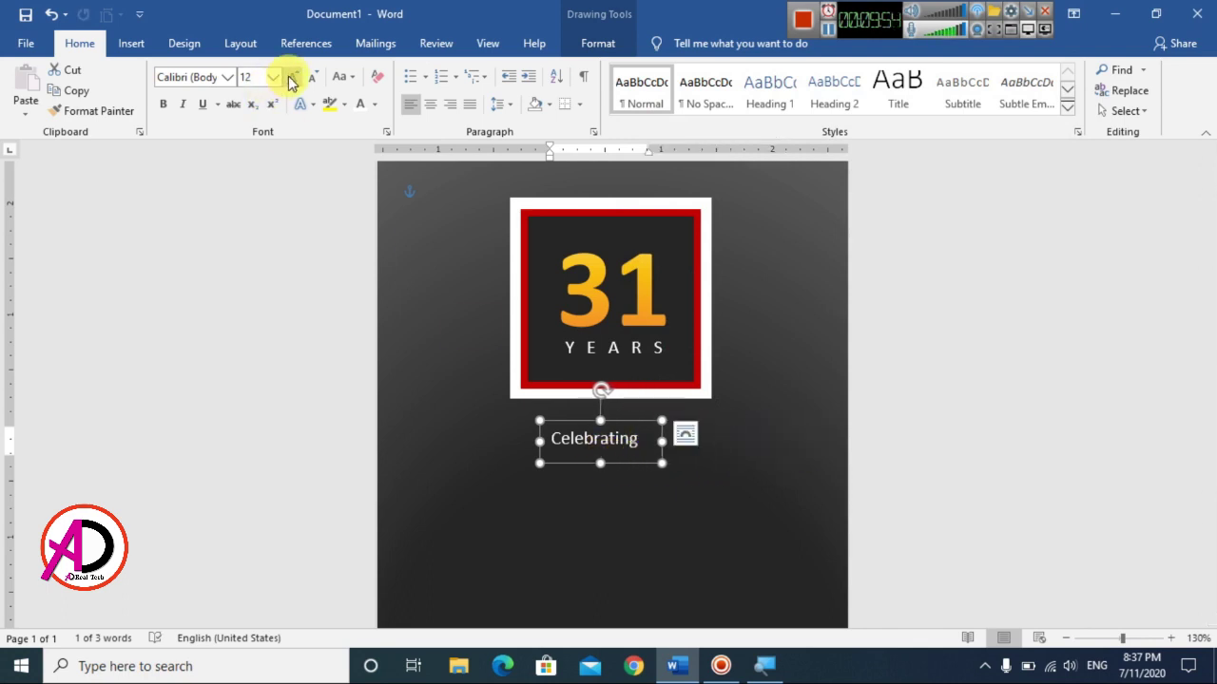
# Increase "Celebrating" to 18 pt and fit and position its text box just below the framed square
pyautogui.click(292, 78)
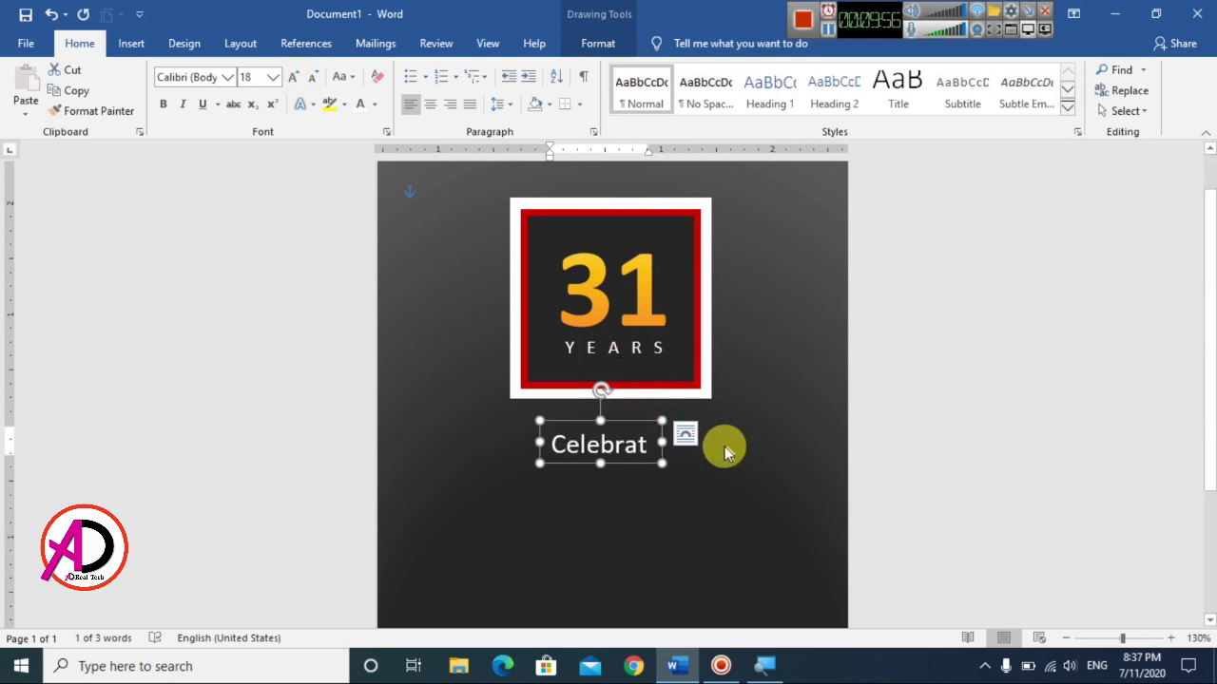
pyautogui.moveTo(666, 443); pyautogui.dragTo(671, 408)
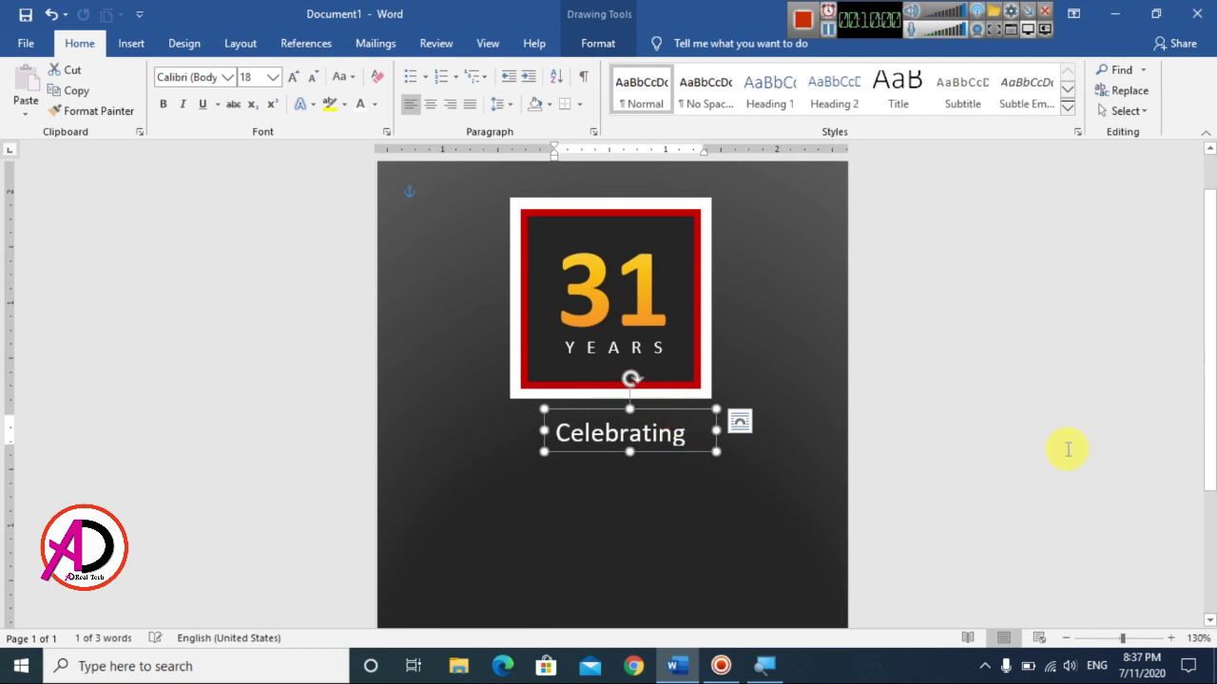
pyautogui.click(878, 488)
# Duplicate the "Celebrating" text box just below the original and replace the copy's text with "Anniversary"
pyautogui.scroll(-2, 679, 467)
pyautogui.scroll(-5, 680, 475)
pyautogui.scroll(2, 682, 485)
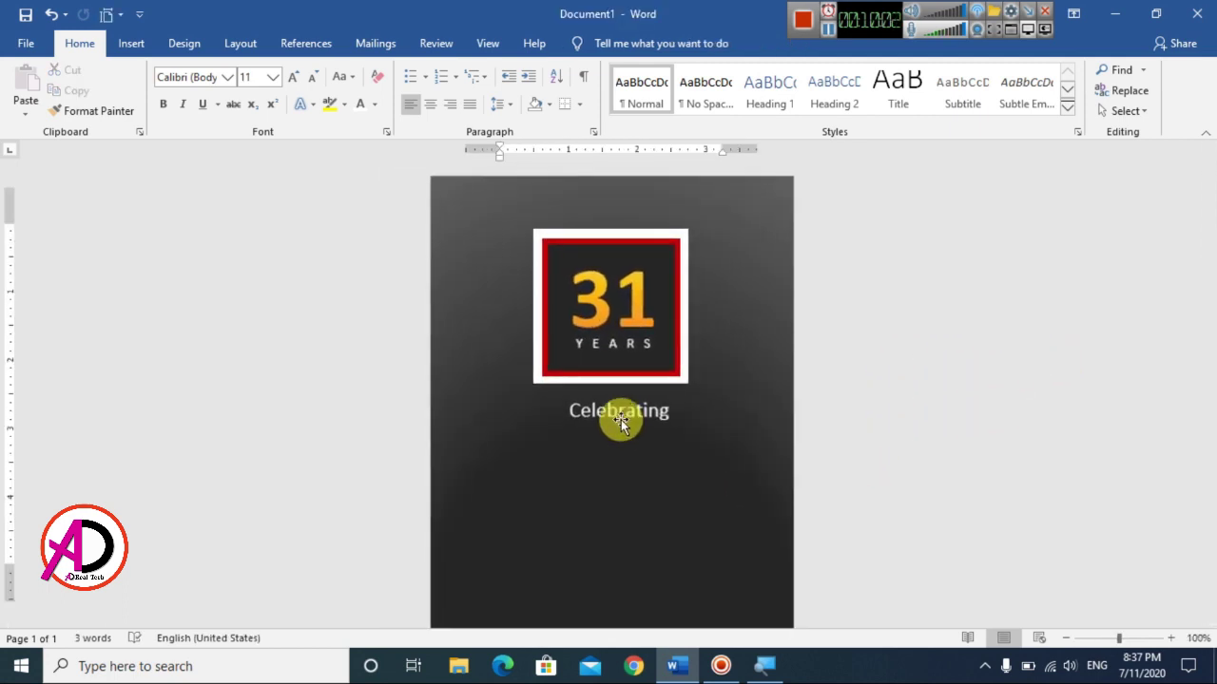
pyautogui.click(626, 423)
pyautogui.moveTo(642, 435); pyautogui.dragTo(655, 466)
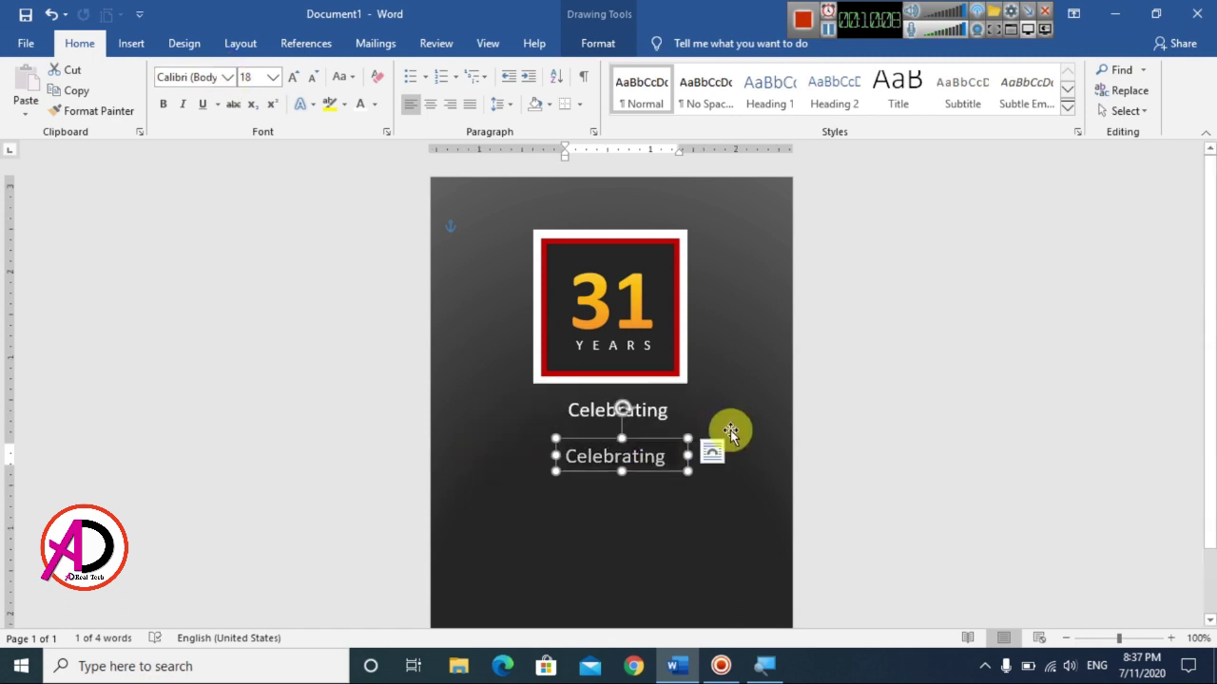
pyautogui.write('Anniversary')
# Change the font of "Anniversary" to Freestyle Script
pyautogui.click(557, 456)
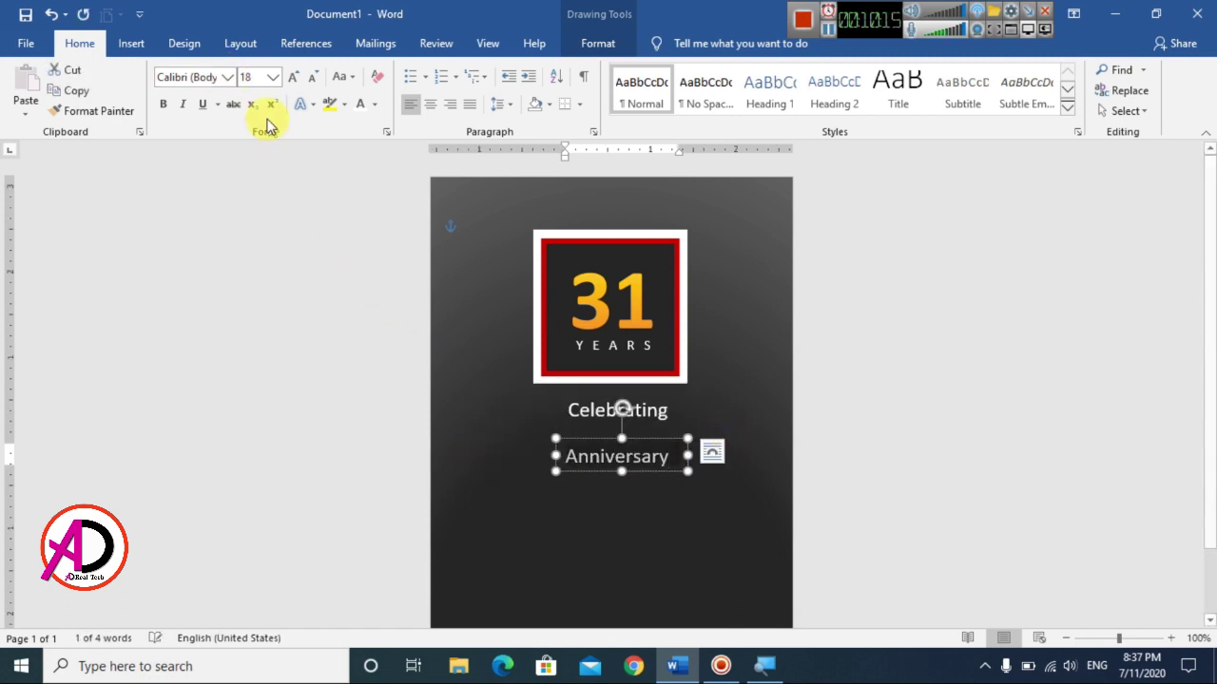
pyautogui.click(229, 77)
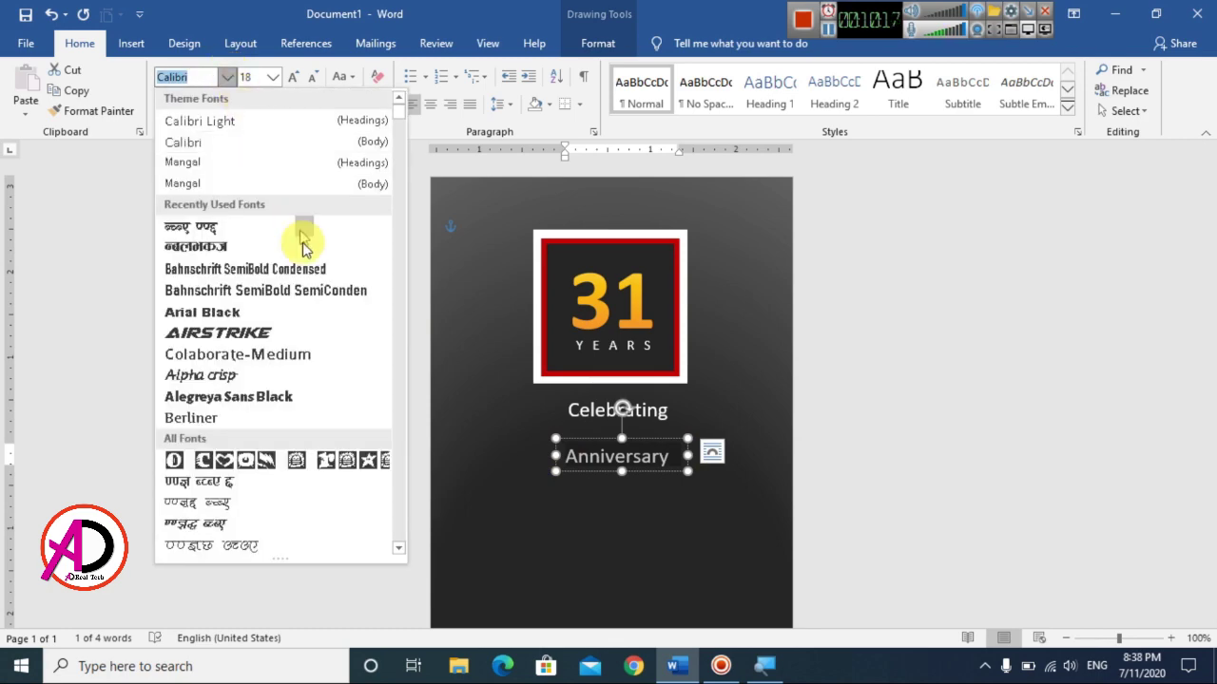
pyautogui.moveTo(399, 120); pyautogui.dragTo(400, 247)
pyautogui.scroll(-10, 237, 466)
pyautogui.click(234, 456)
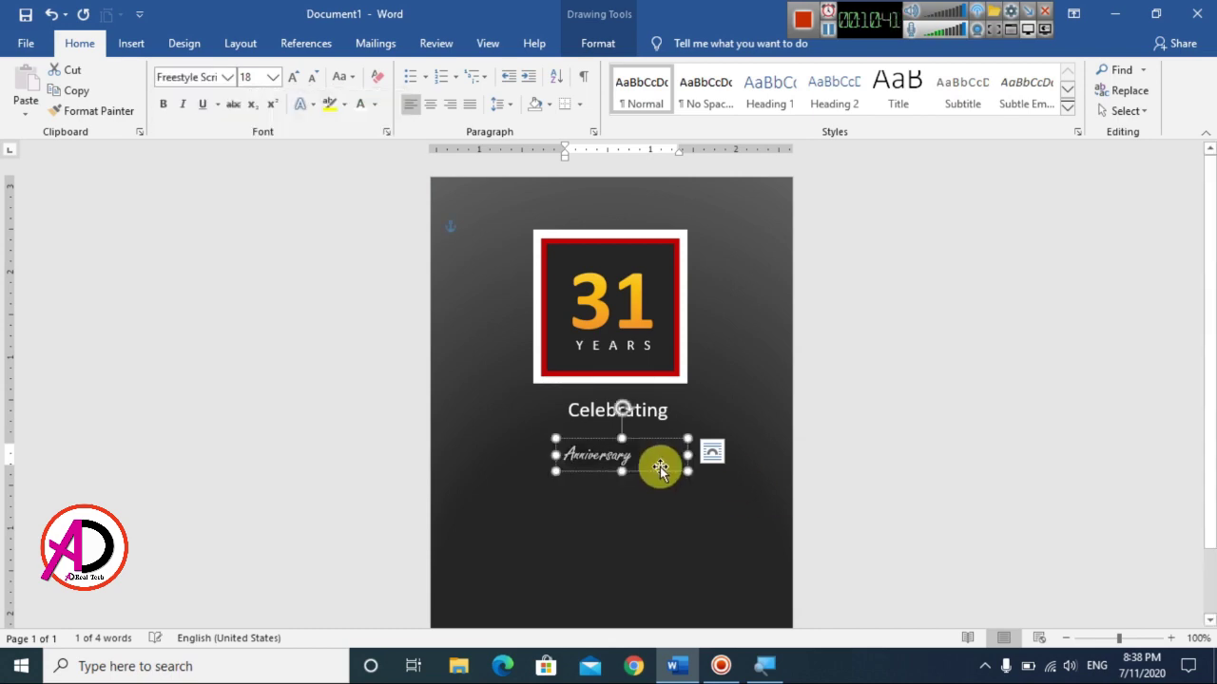
# Enlarge "Anniversary" to 80 pt and extend its text box so that the whole word fits across the page
pyautogui.click(293, 78)
pyautogui.click(294, 78)
pyautogui.moveTo(687, 471); pyautogui.dragTo(860, 523)
pyautogui.moveTo(645, 442); pyautogui.dragTo(570, 435)
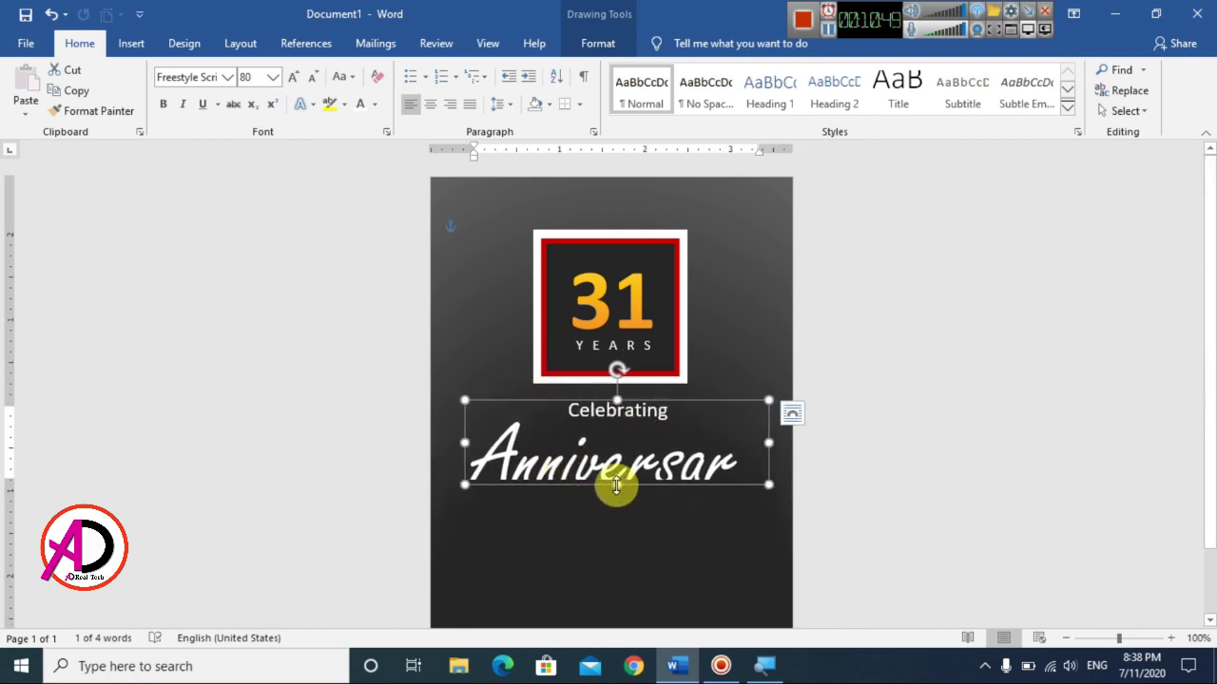
pyautogui.moveTo(616, 486); pyautogui.dragTo(619, 518)
pyautogui.moveTo(466, 460); pyautogui.dragTo(419, 462)
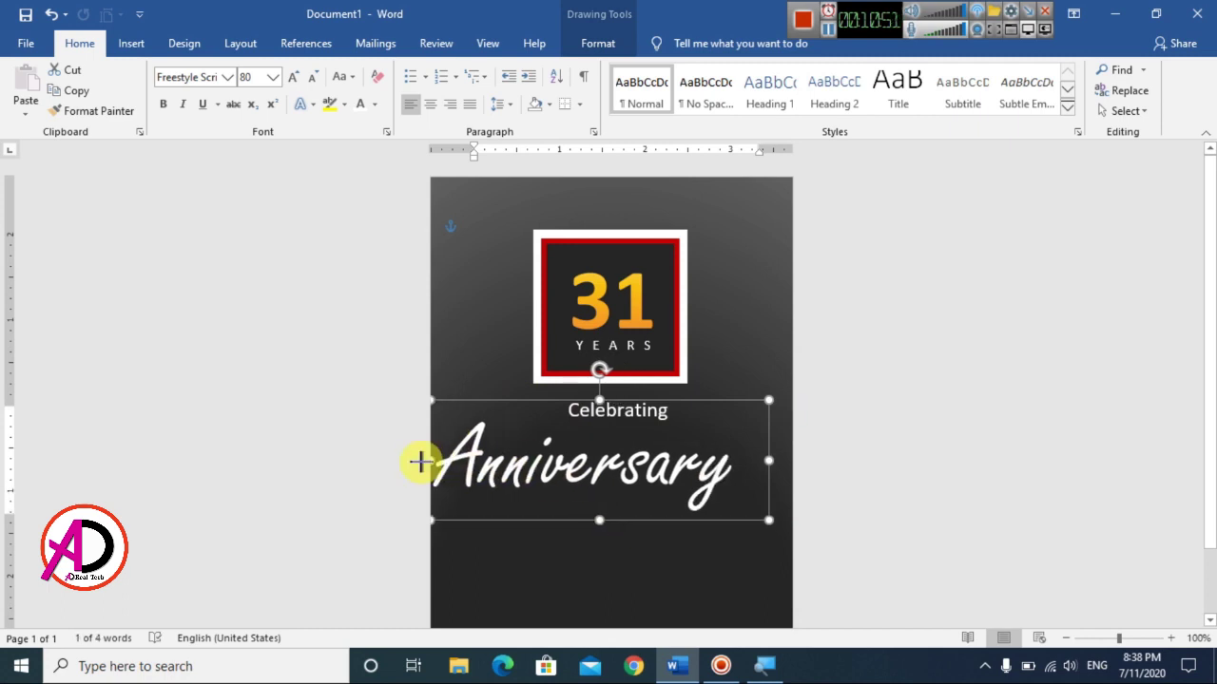
# Reduce "Anniversary" to 72 pt, narrow its text box and centre it on the page under "Celebrating"
pyautogui.click(321, 81)
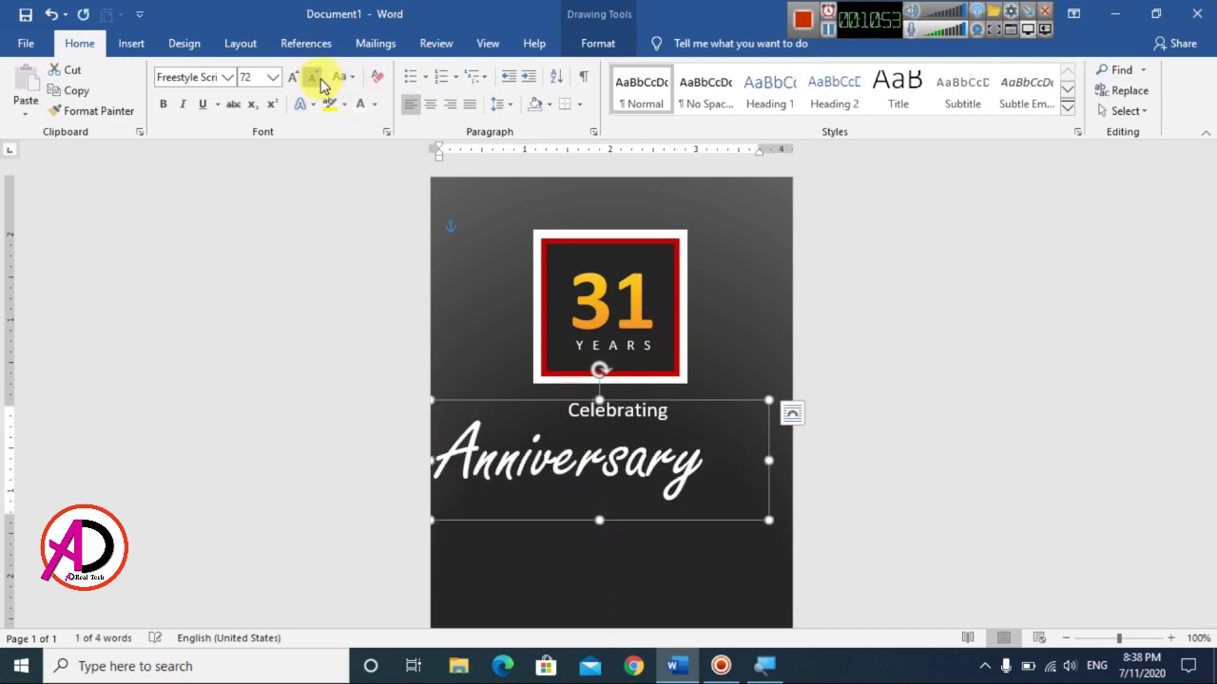
pyautogui.click(317, 80)
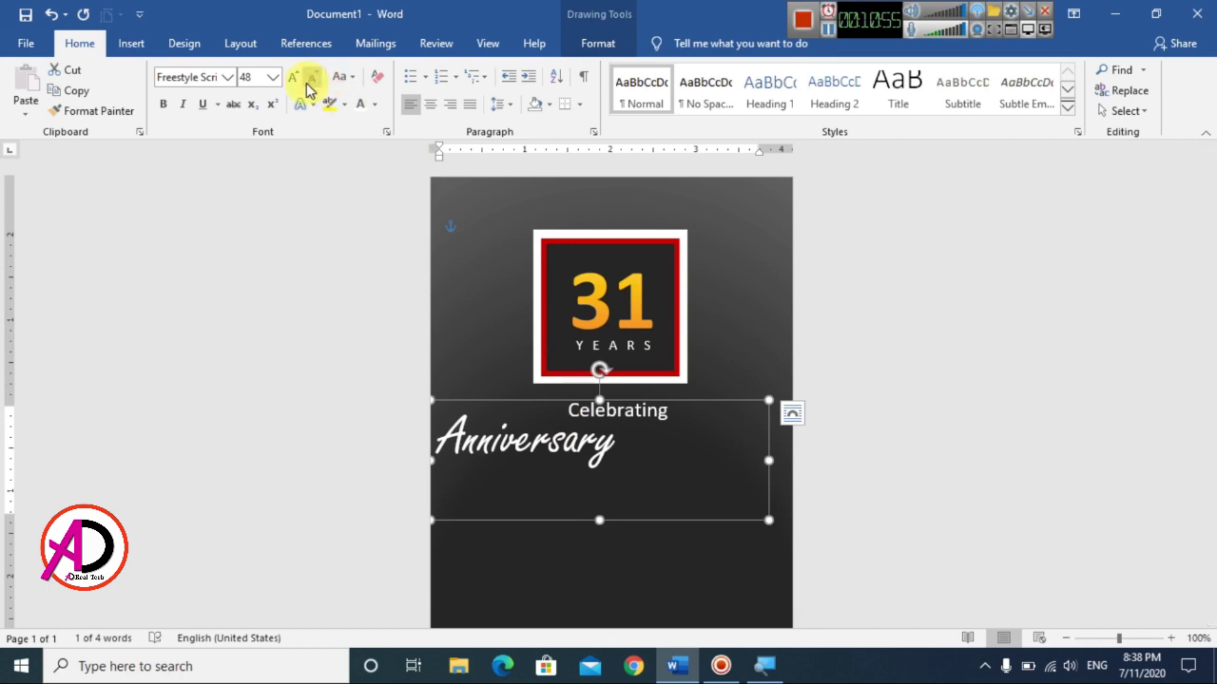
pyautogui.click(294, 77)
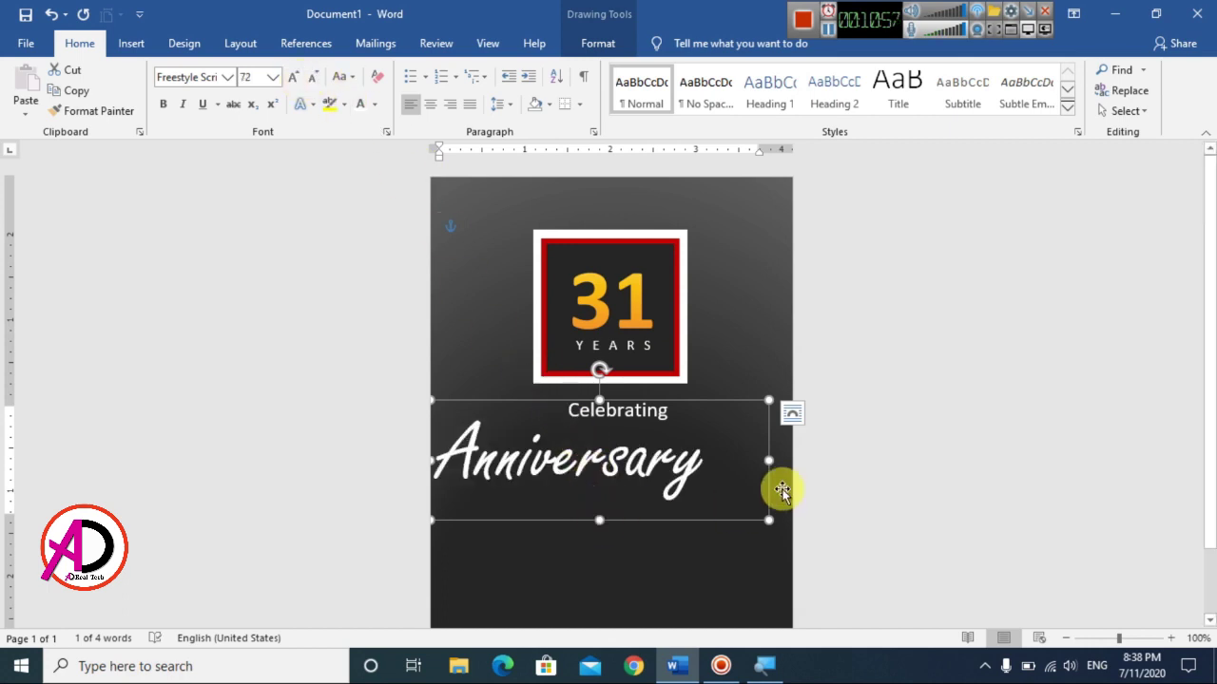
pyautogui.moveTo(768, 460); pyautogui.dragTo(726, 460)
pyautogui.moveTo(671, 401); pyautogui.dragTo(716, 391)
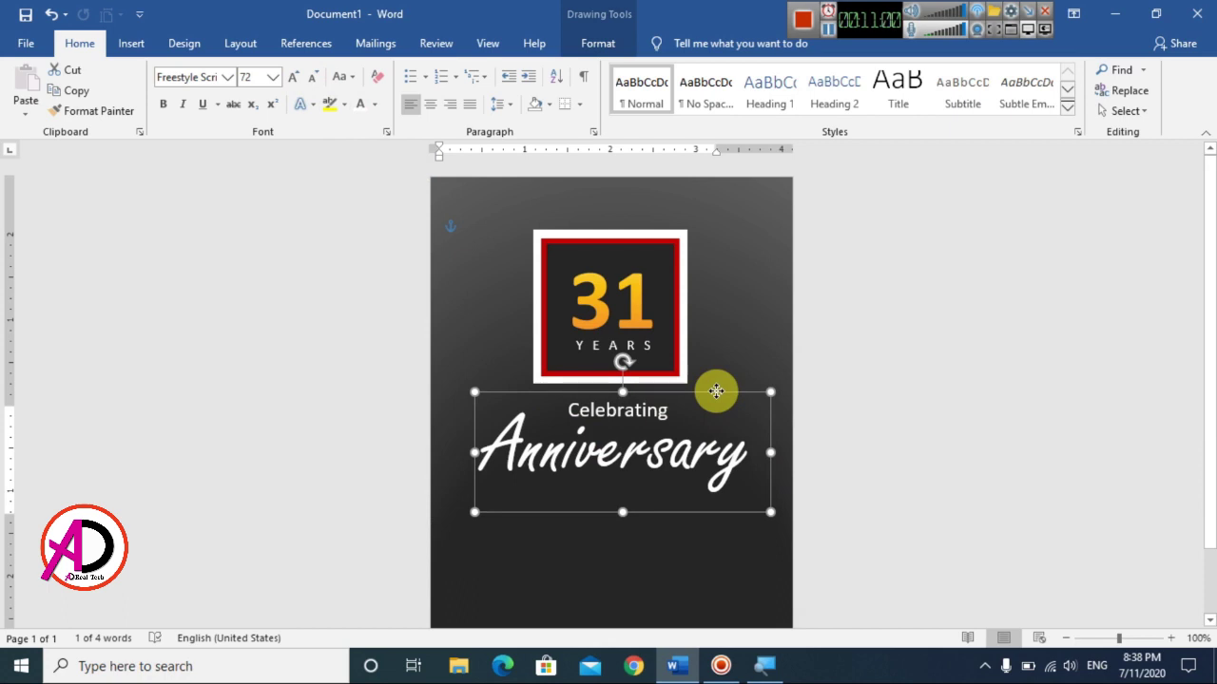
# Change the text fill of "Anniversary" from solid white to the linear orange-to-gold gradient
pyautogui.click(1005, 479)
pyautogui.scroll(-4, 768, 472)
pyautogui.scroll(2, 756, 484)
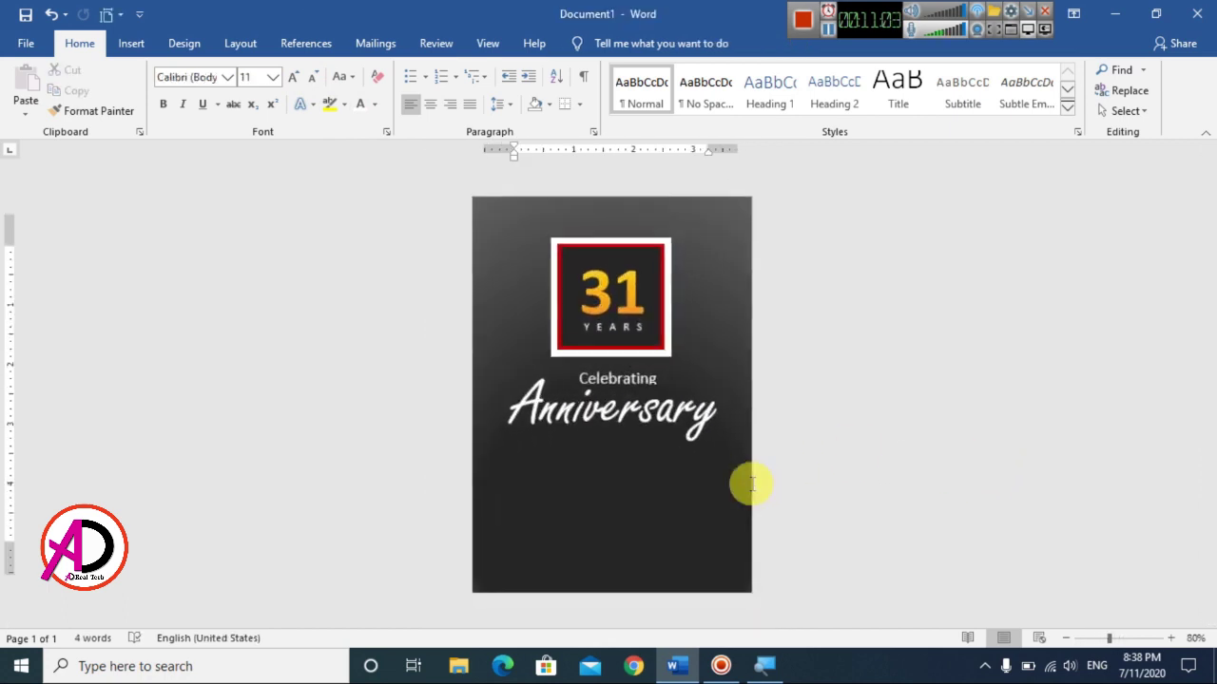
pyautogui.click(603, 408)
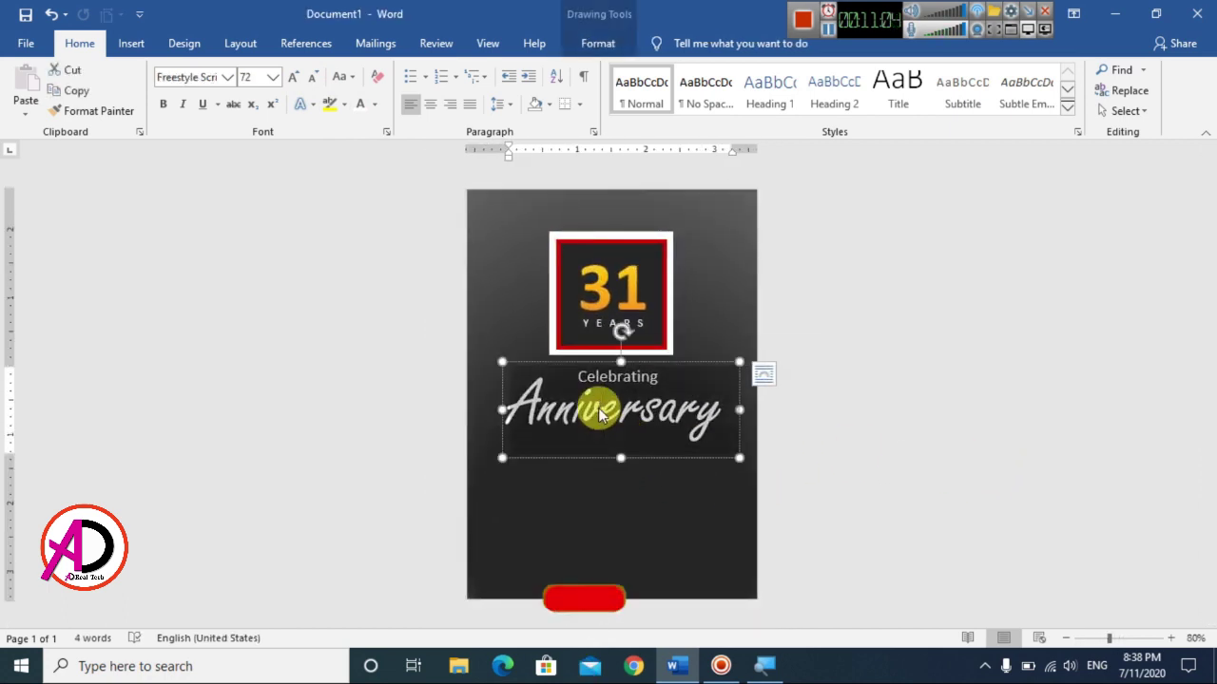
pyautogui.click(597, 43)
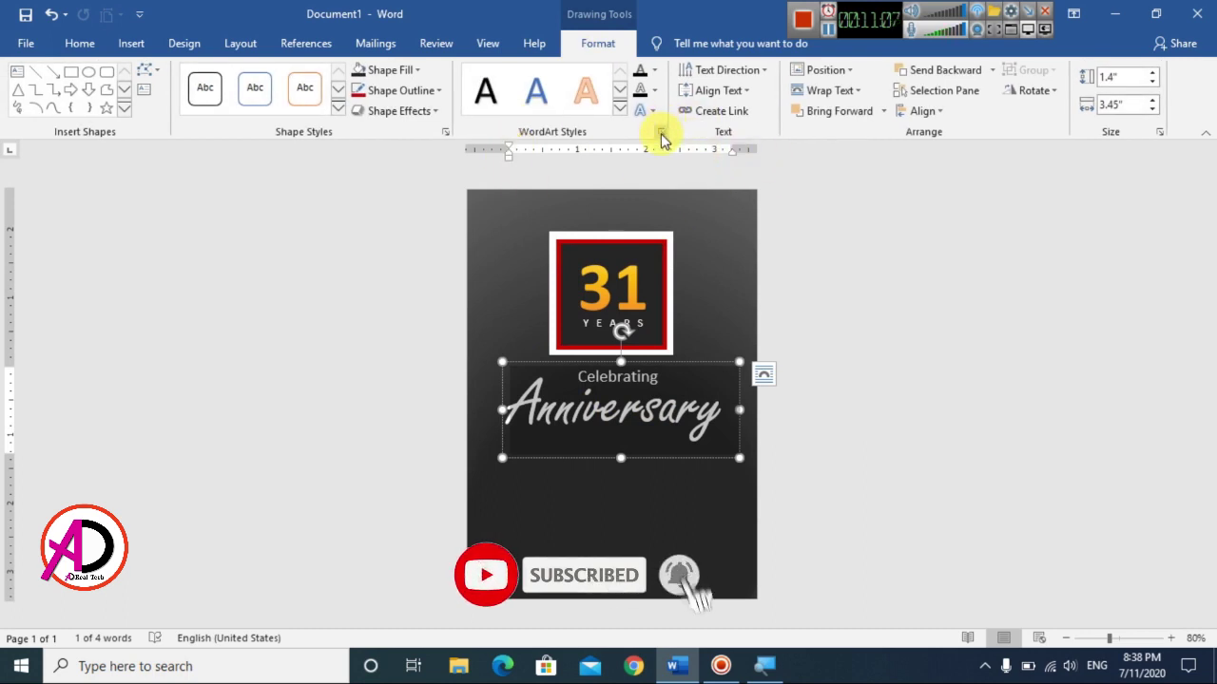
pyautogui.click(654, 70)
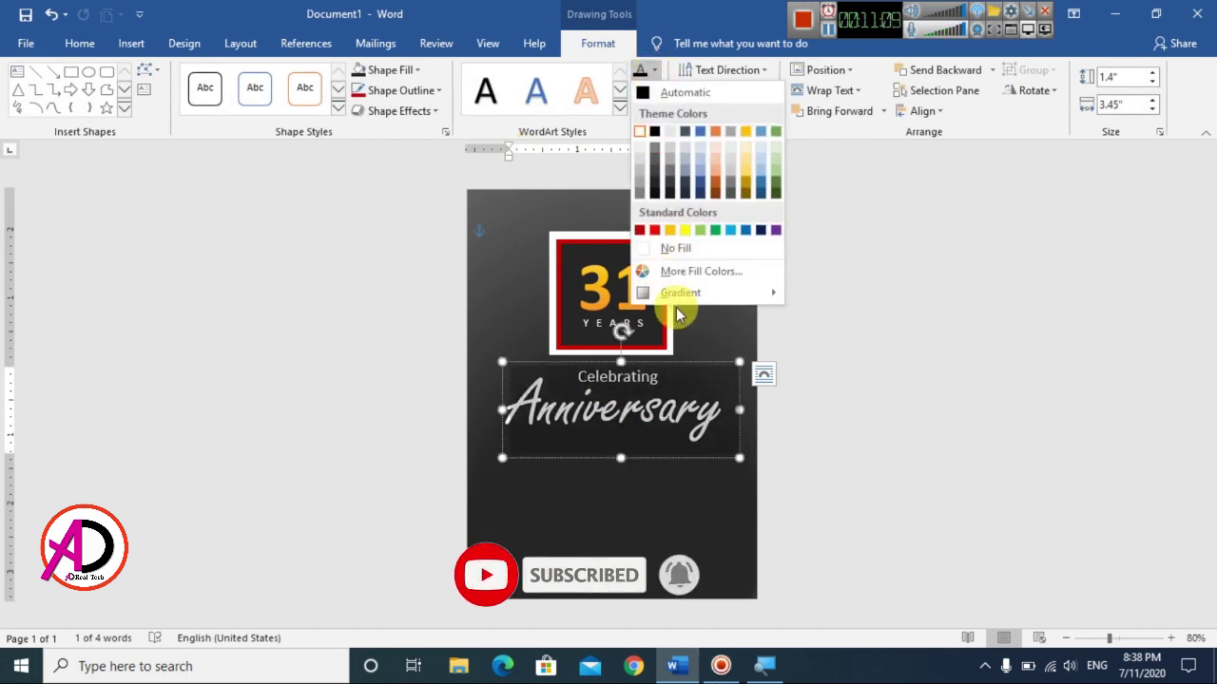
pyautogui.moveTo(687, 293)
pyautogui.click(849, 493)
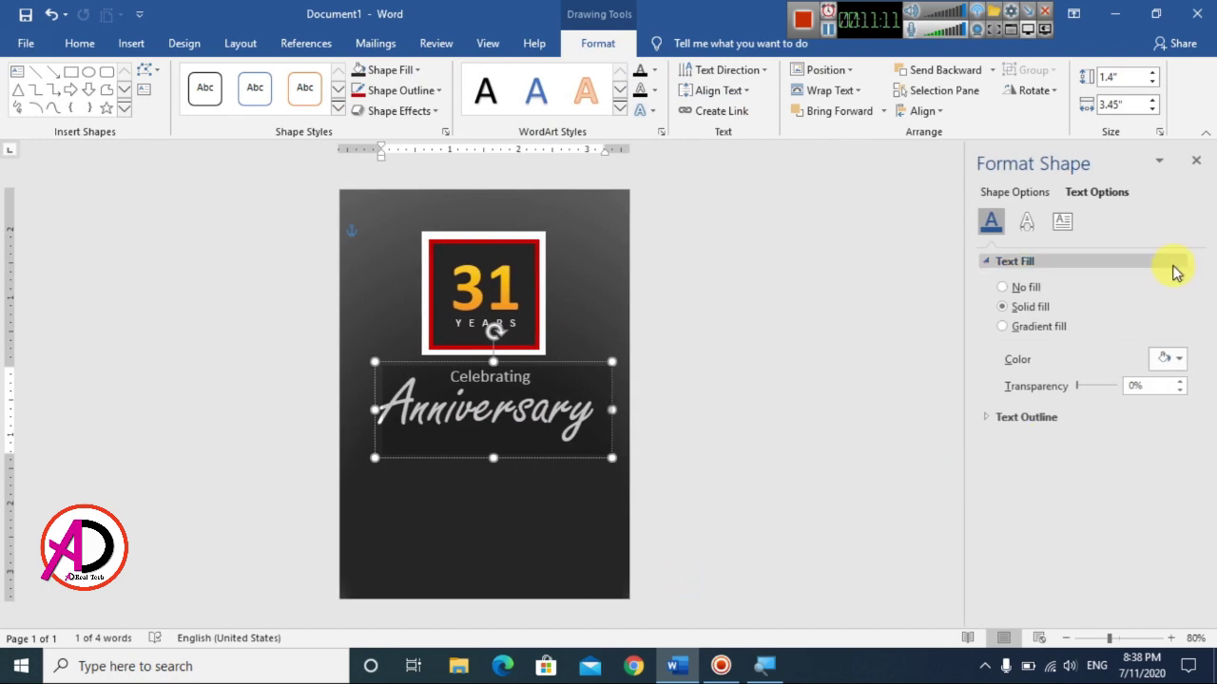
pyautogui.click(1039, 327)
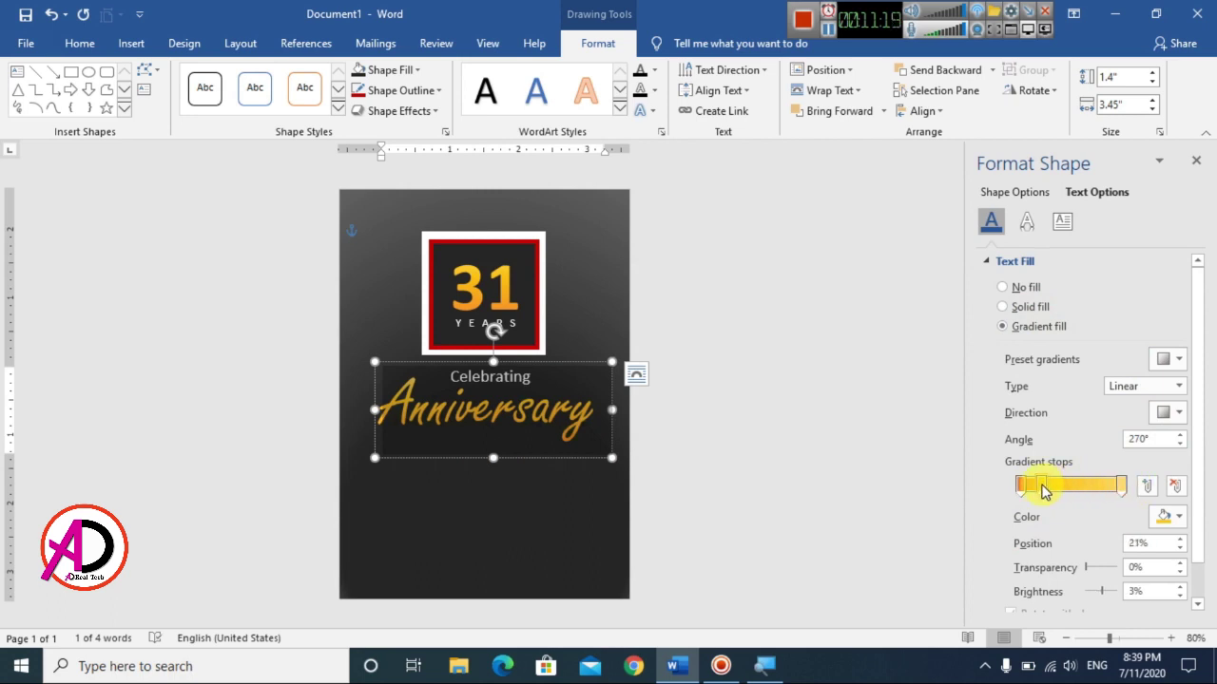
pyautogui.click(1201, 163)
pyautogui.click(883, 383)
pyautogui.scroll(-3, 719, 410)
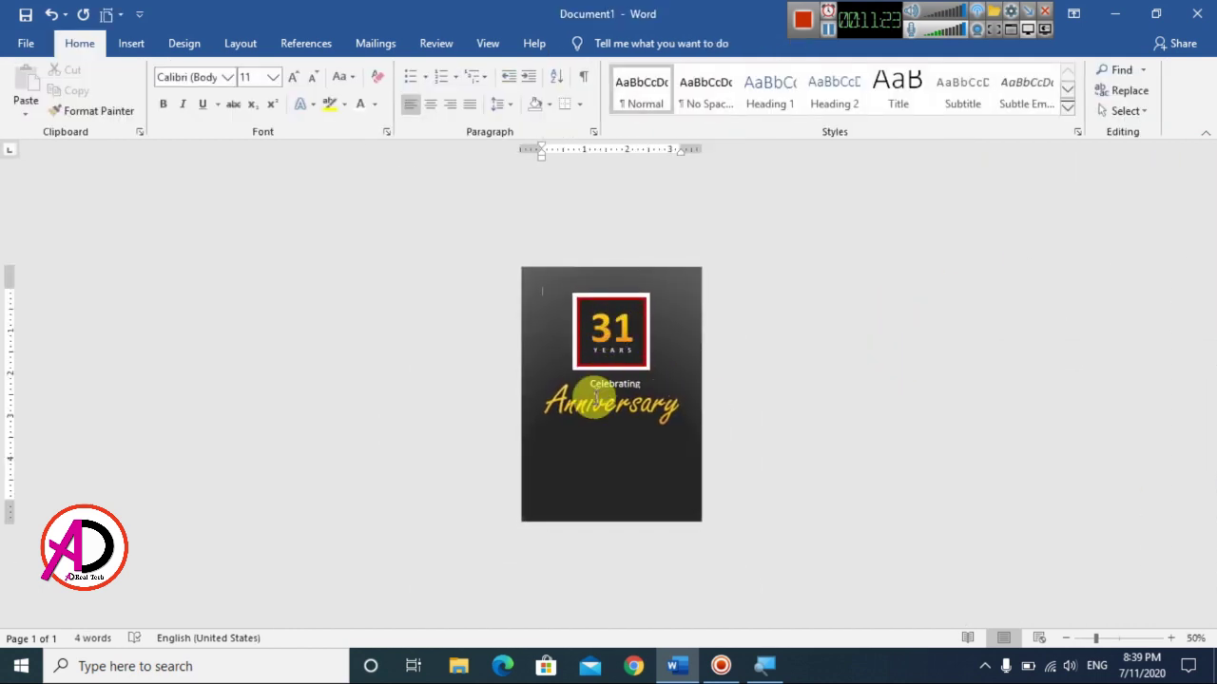
pyautogui.scroll(5, 681, 467)
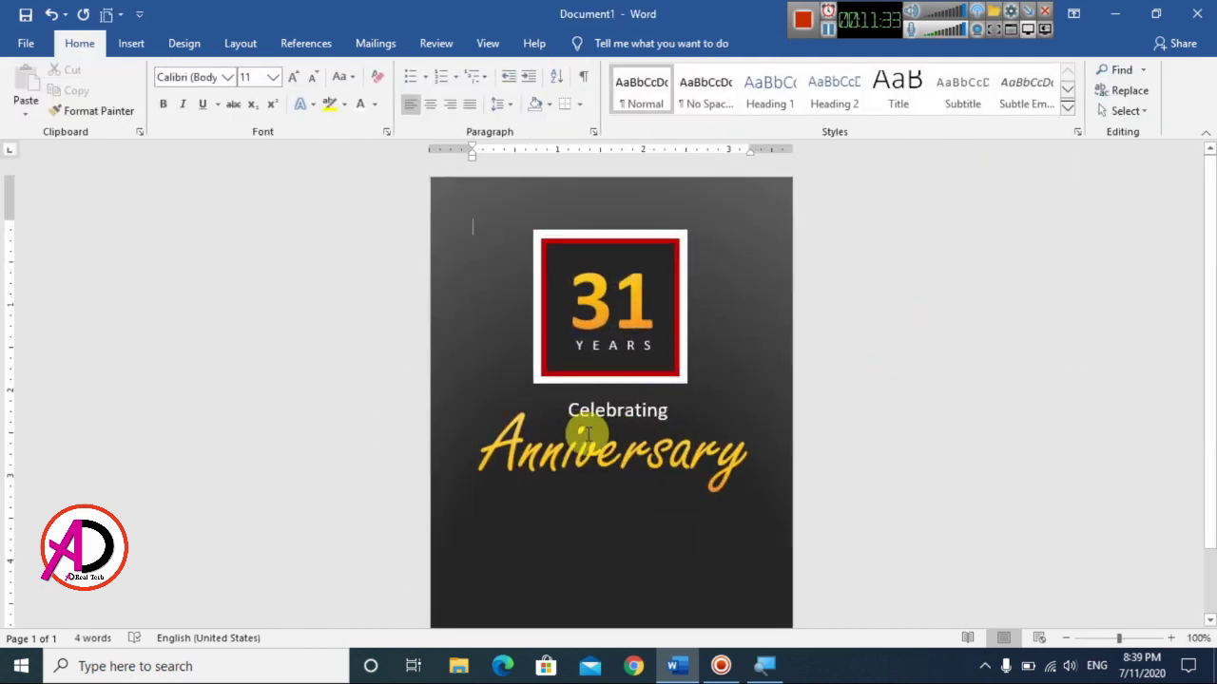
pyautogui.scroll(-2, 185, 196)
# Insert black WordArt reading "INVITATION CARD" below "Anniversary" and reduce its font size by several steps
pyautogui.click(132, 43)
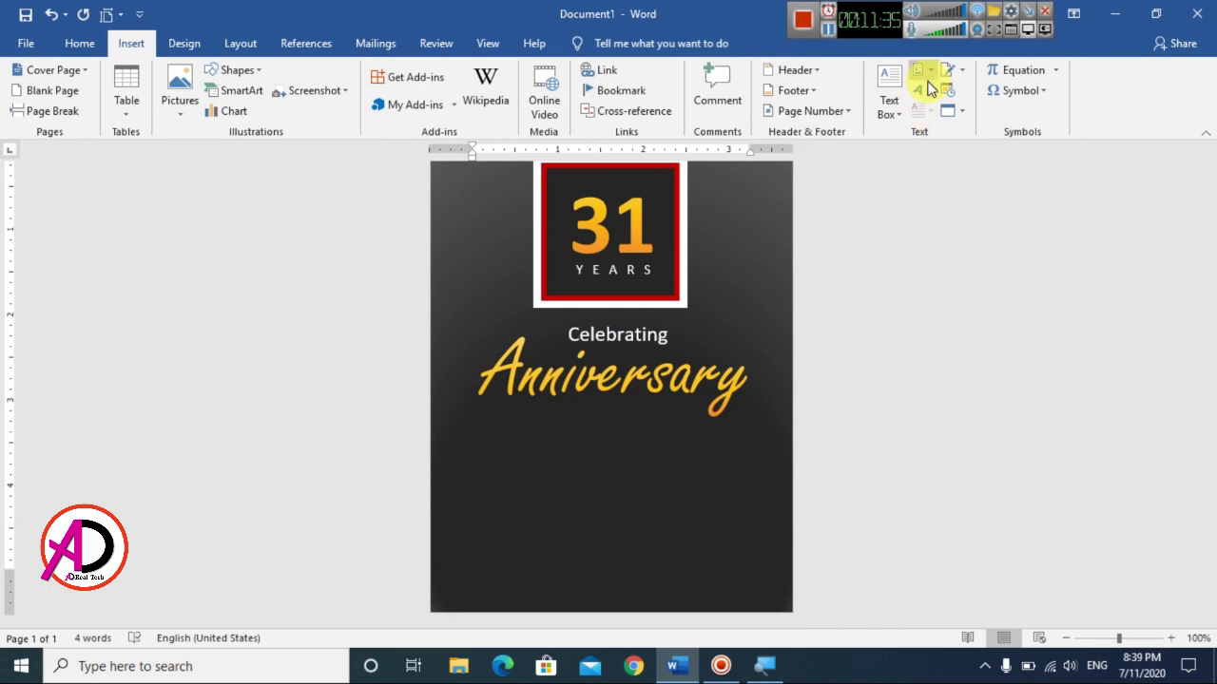
pyautogui.click(929, 90)
pyautogui.click(934, 133)
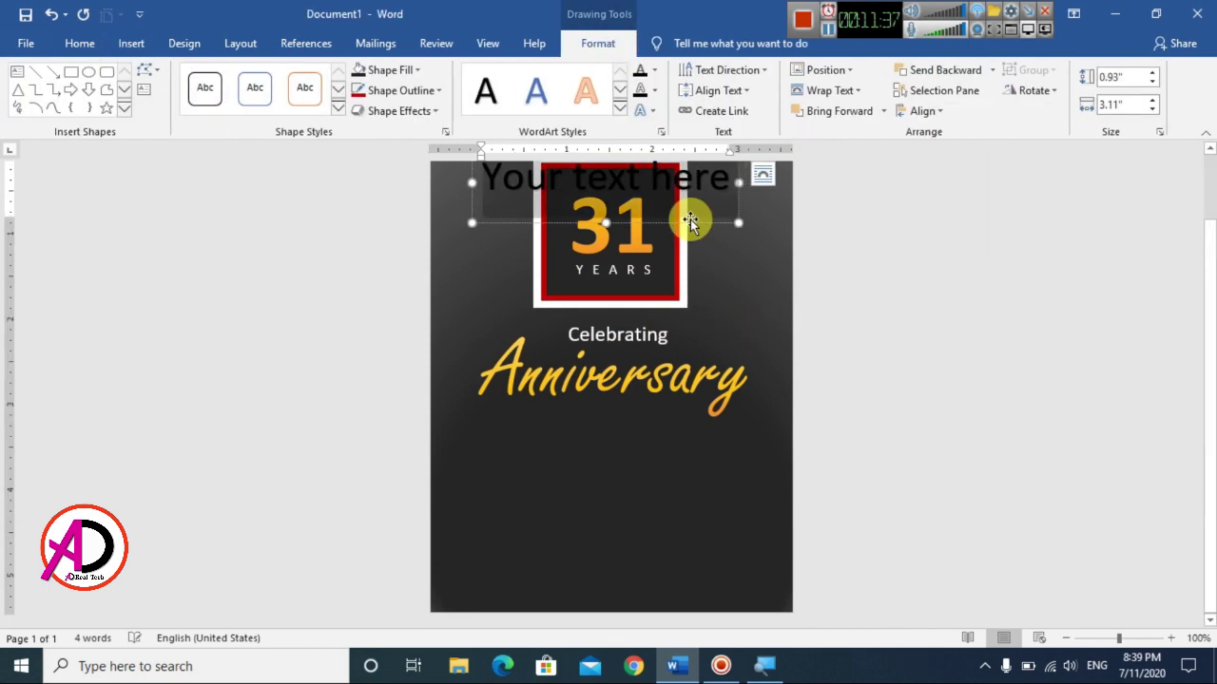
pyautogui.moveTo(693, 218); pyautogui.dragTo(693, 489)
pyautogui.tripleClick(665, 462)
pyautogui.write('INVITATION CARD')
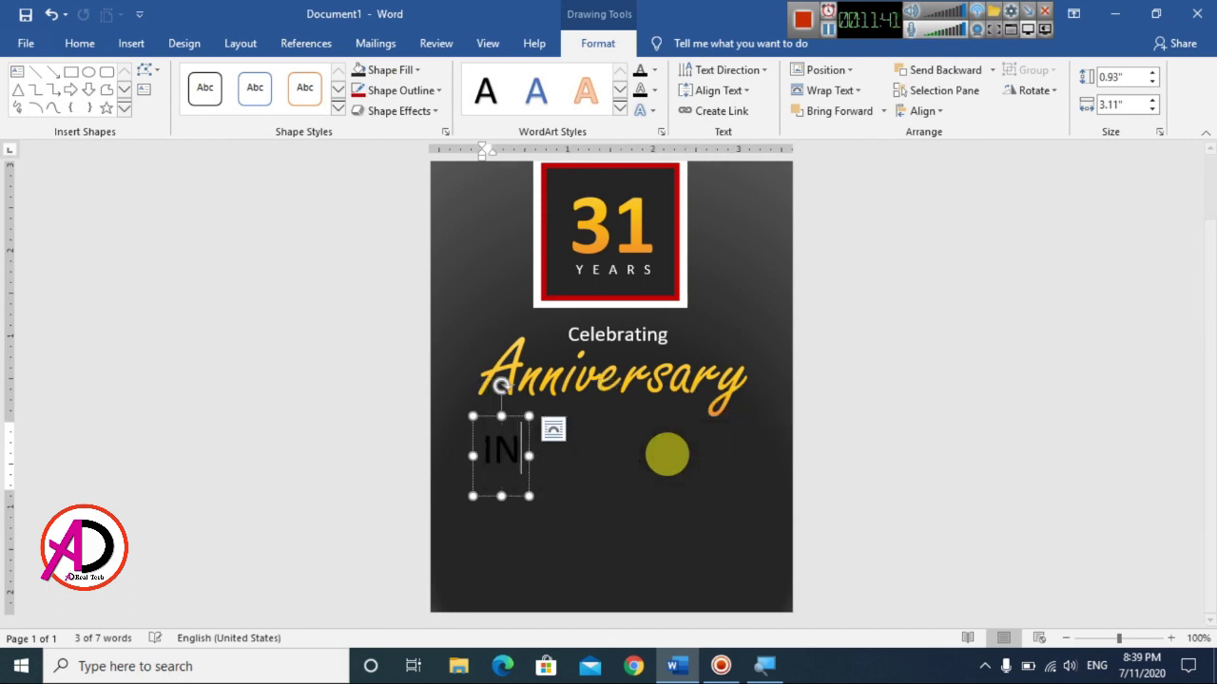
pyautogui.hotkey('ctrl', 'shift', ',')
pyautogui.hotkey('ctrl', 'shift', ',')
pyautogui.hotkey('ctrl', 'shift', ',')
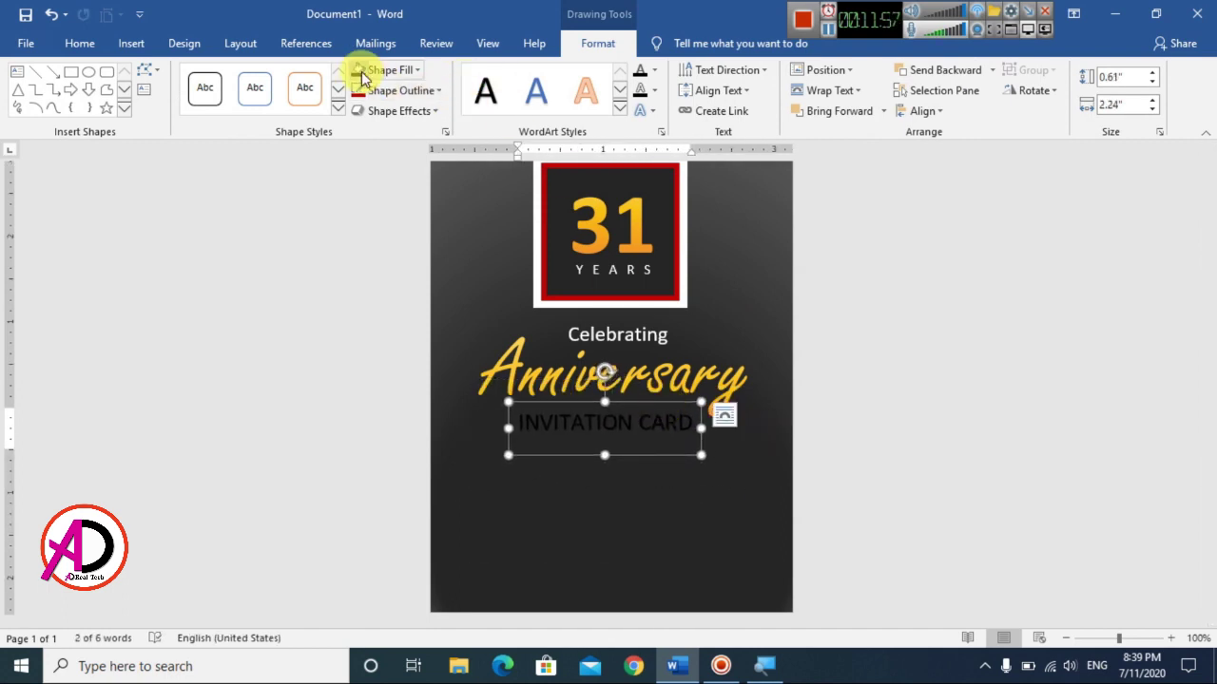
# Colour "INVITATION CARD" white, reduce it to 18 pt and place it close under "Anniversary"
pyautogui.click(654, 70)
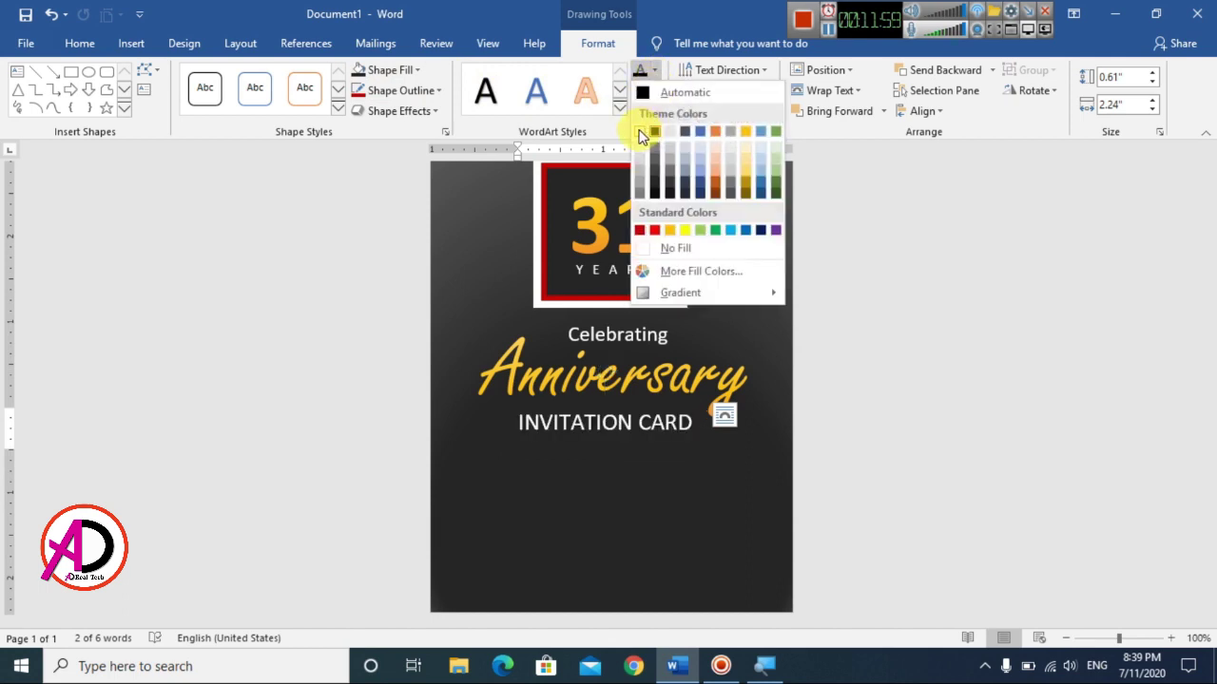
pyautogui.click(639, 132)
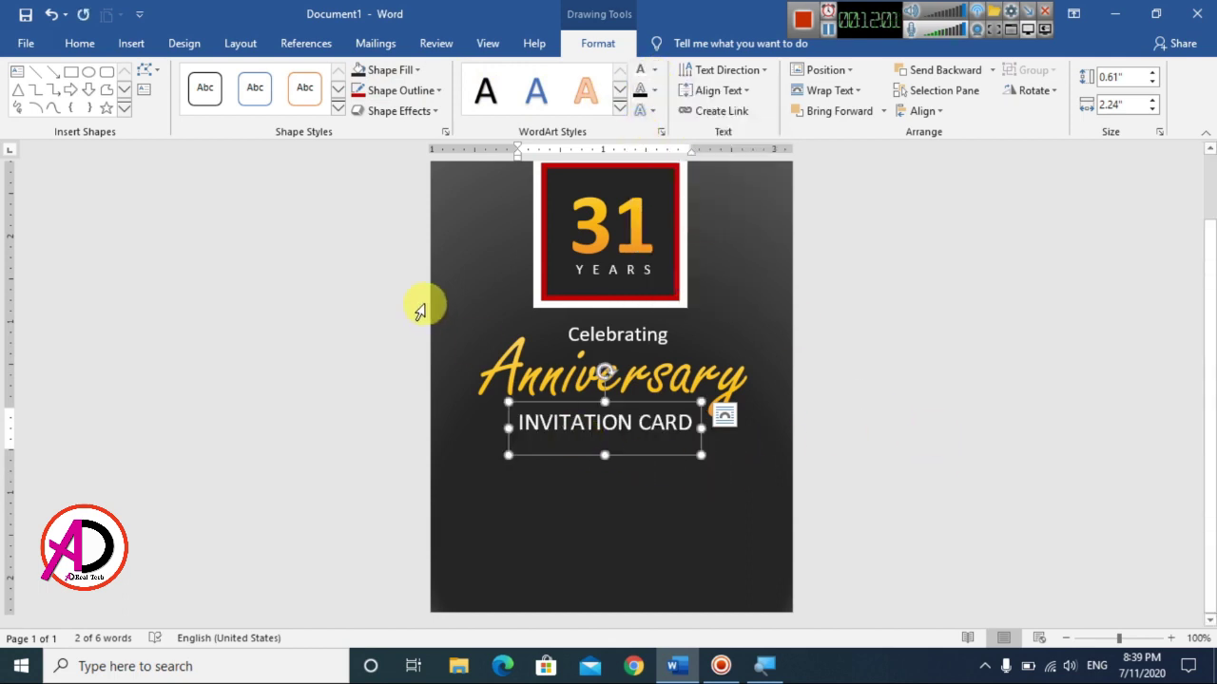
pyautogui.hotkey('ctrl', 'shift', ',')
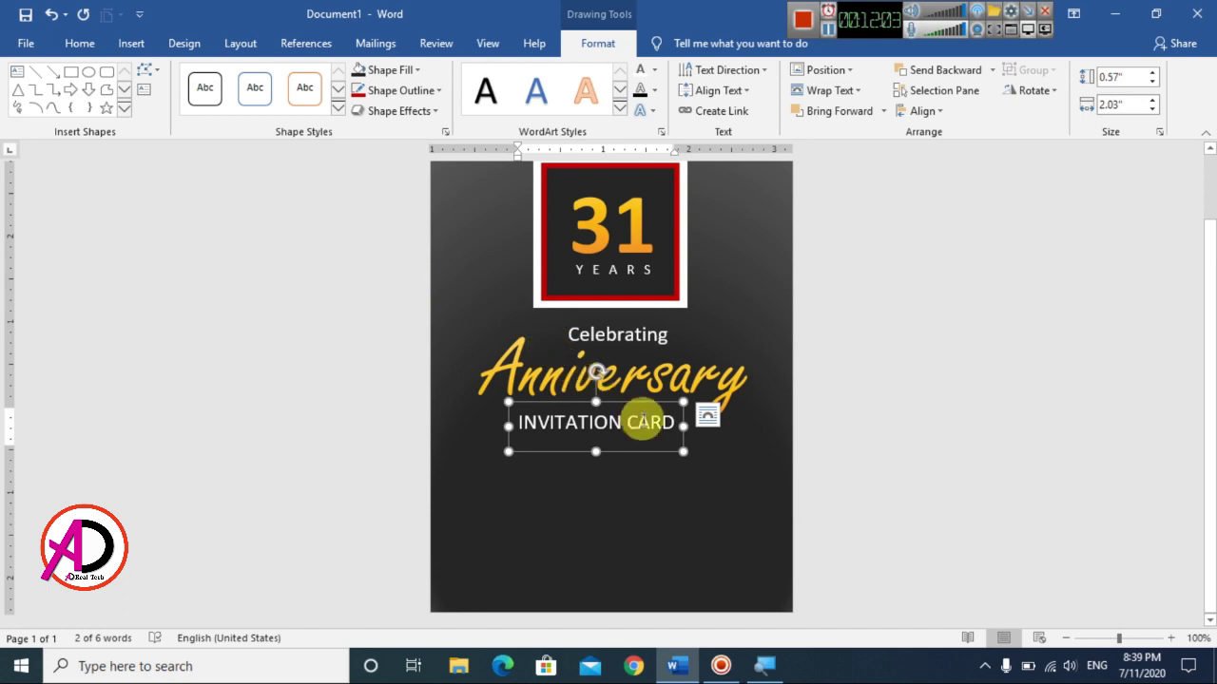
pyautogui.moveTo(643, 403); pyautogui.dragTo(651, 396)
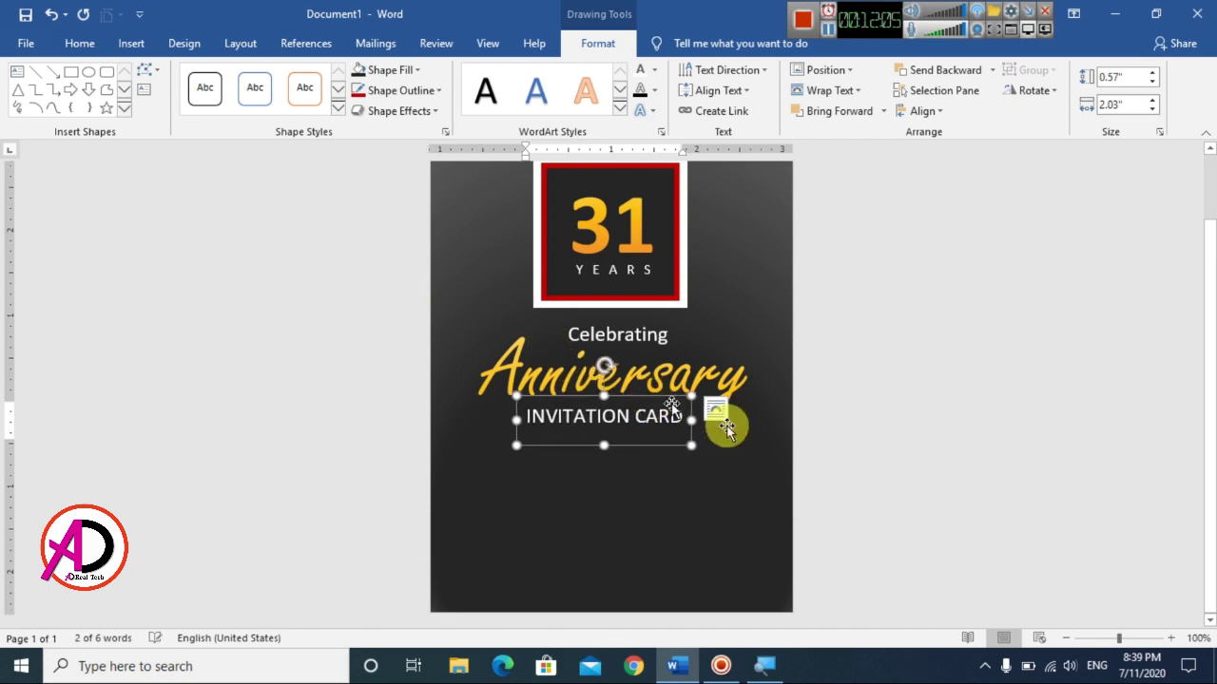
pyautogui.click(856, 443)
pyautogui.scroll(-6, 856, 443)
pyautogui.scroll(2, 850, 453)
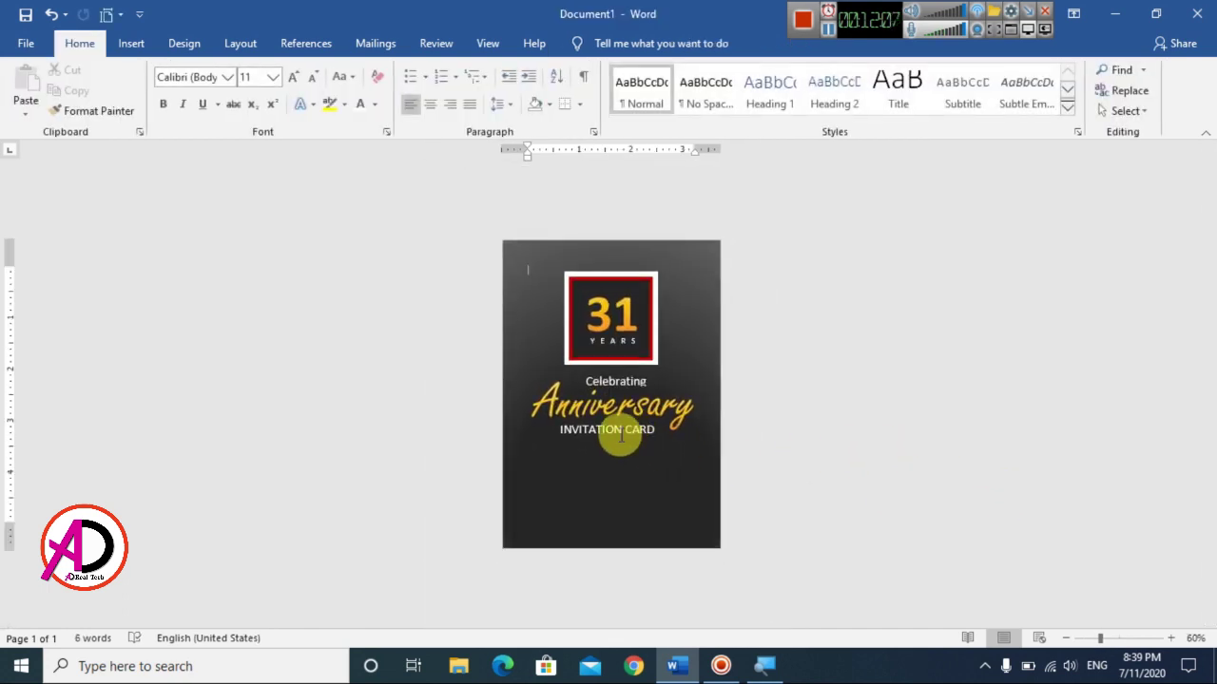
# Centre the "INVITATION CARD" and "Anniversary" text boxes horizontally between the page margins
pyautogui.click(625, 443)
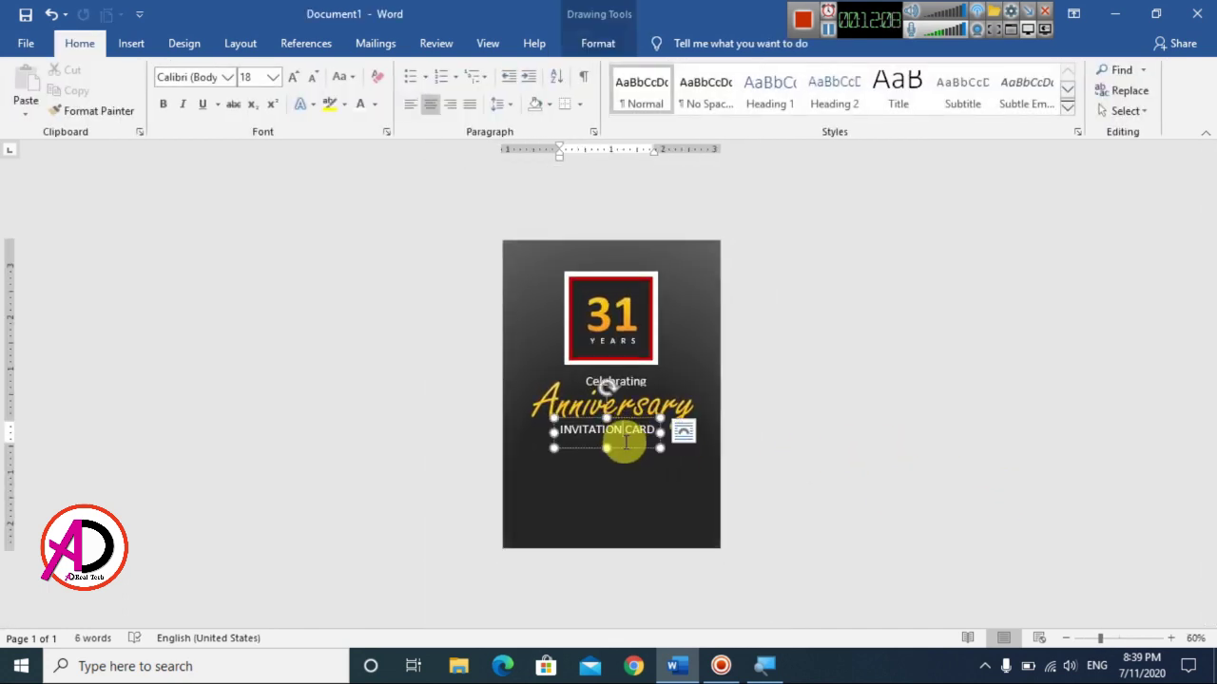
pyautogui.click(601, 42)
pyautogui.click(924, 111)
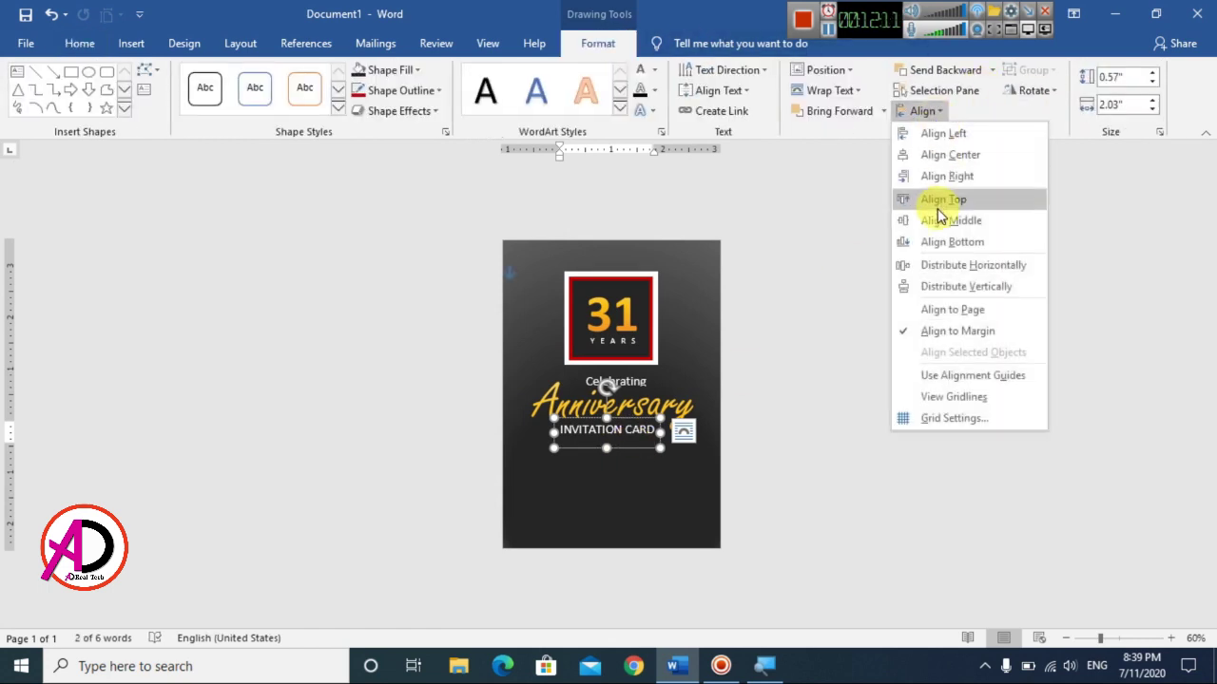
pyautogui.click(951, 159)
pyautogui.click(671, 375)
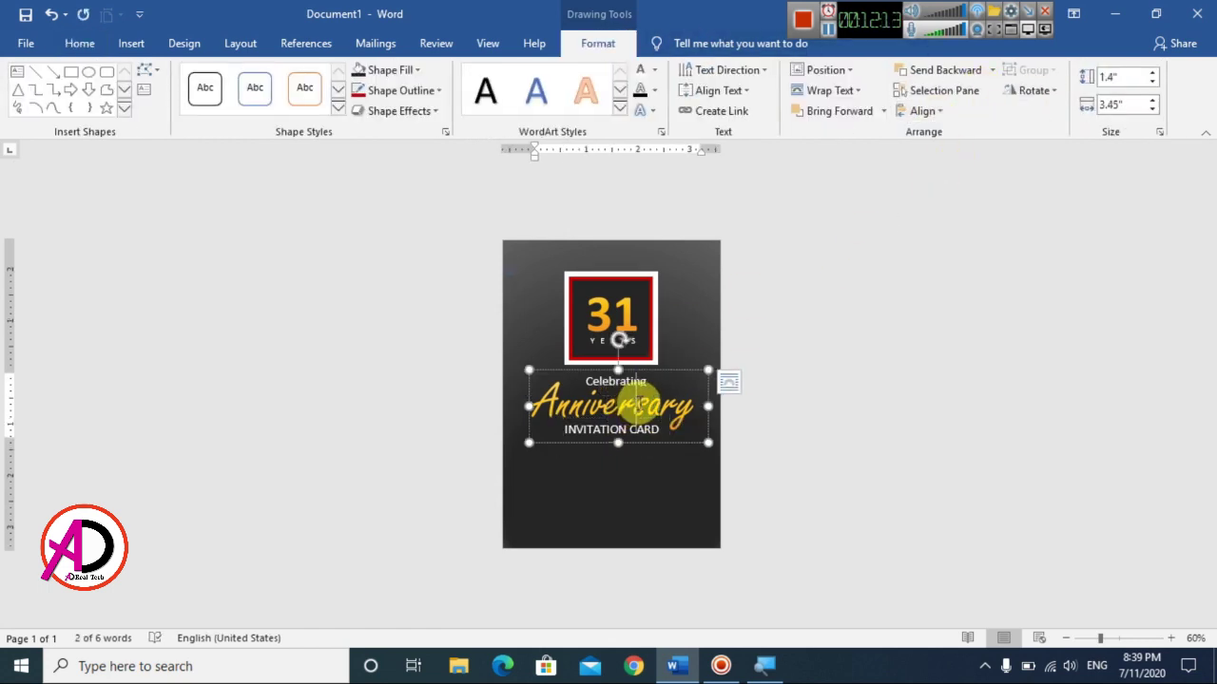
pyautogui.click(922, 112)
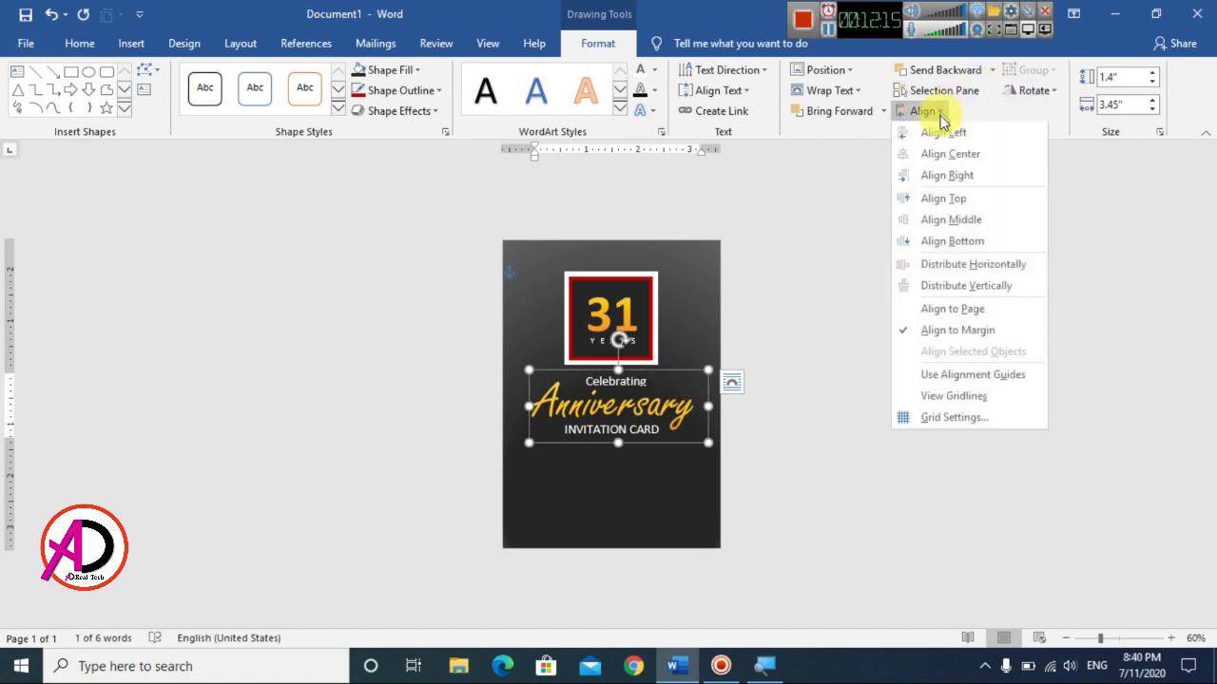
pyautogui.click(946, 157)
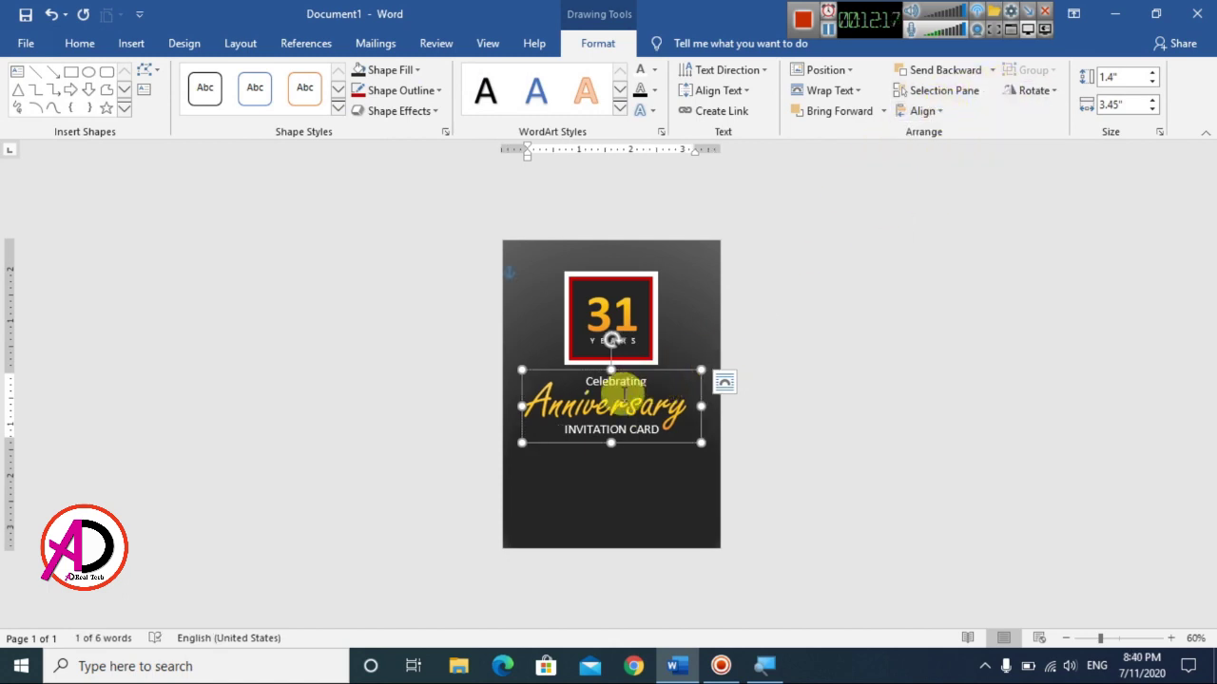
# Move "Anniversary" down to clear "Celebrating", and centre the "Celebrating" text box horizontally between the margins
pyautogui.moveTo(646, 374); pyautogui.dragTo(646, 412)
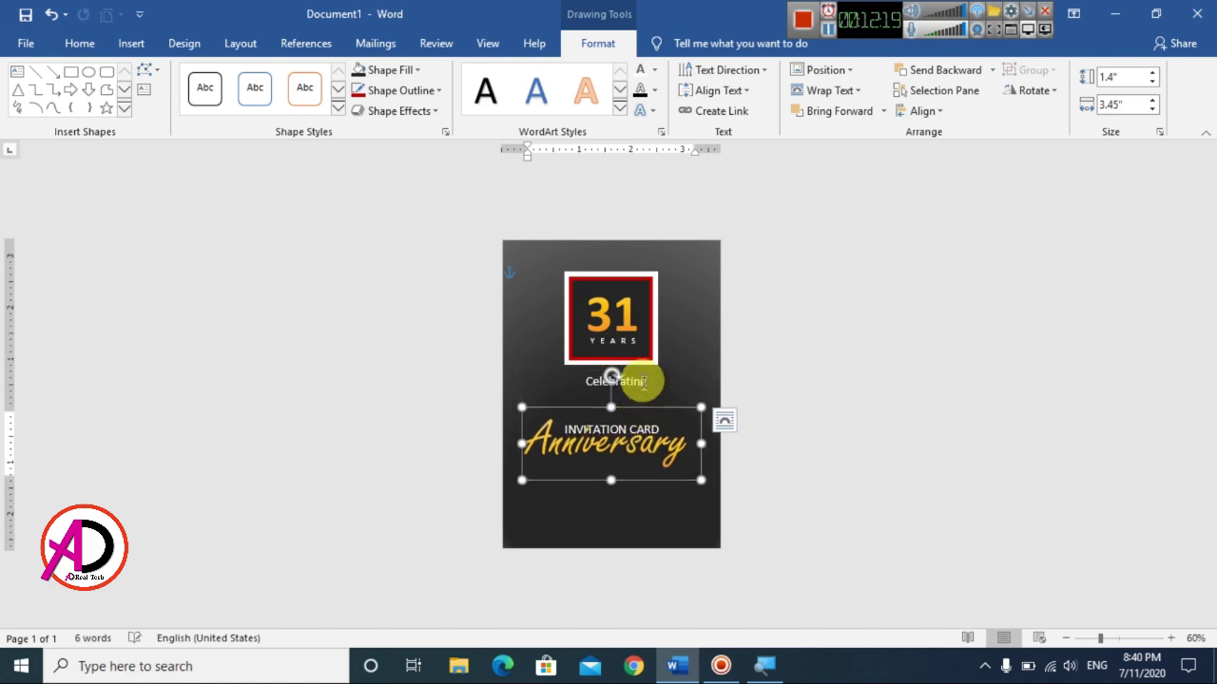
pyautogui.click(619, 380)
pyautogui.click(924, 112)
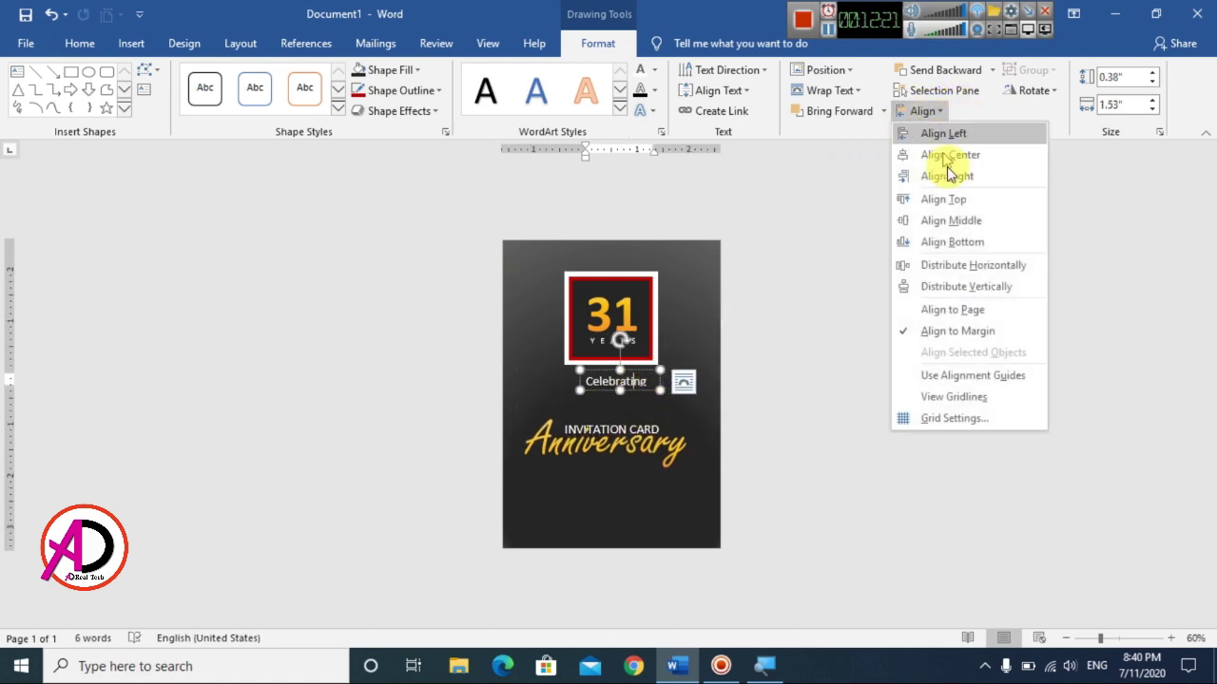
pyautogui.click(960, 157)
# Move "Anniversary" back up between "Celebrating" and "INVITATION CARD" and centre it horizontally between the margins
pyautogui.click(617, 458)
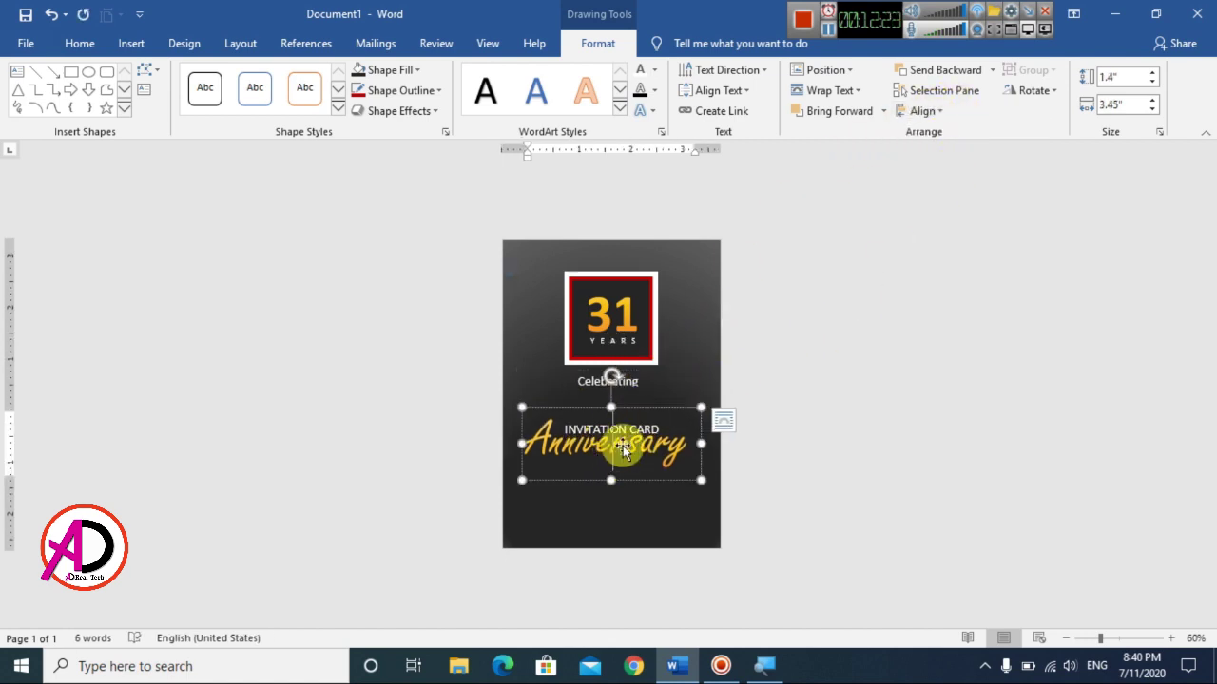
pyautogui.moveTo(644, 411); pyautogui.dragTo(648, 366)
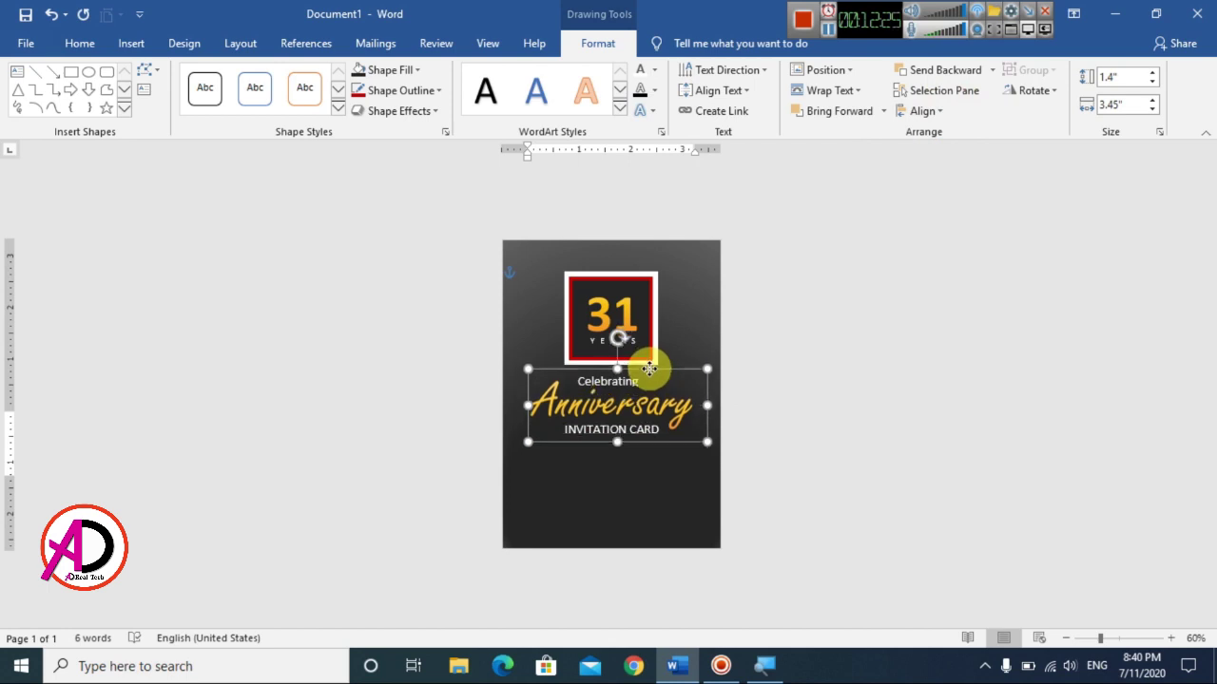
pyautogui.click(935, 112)
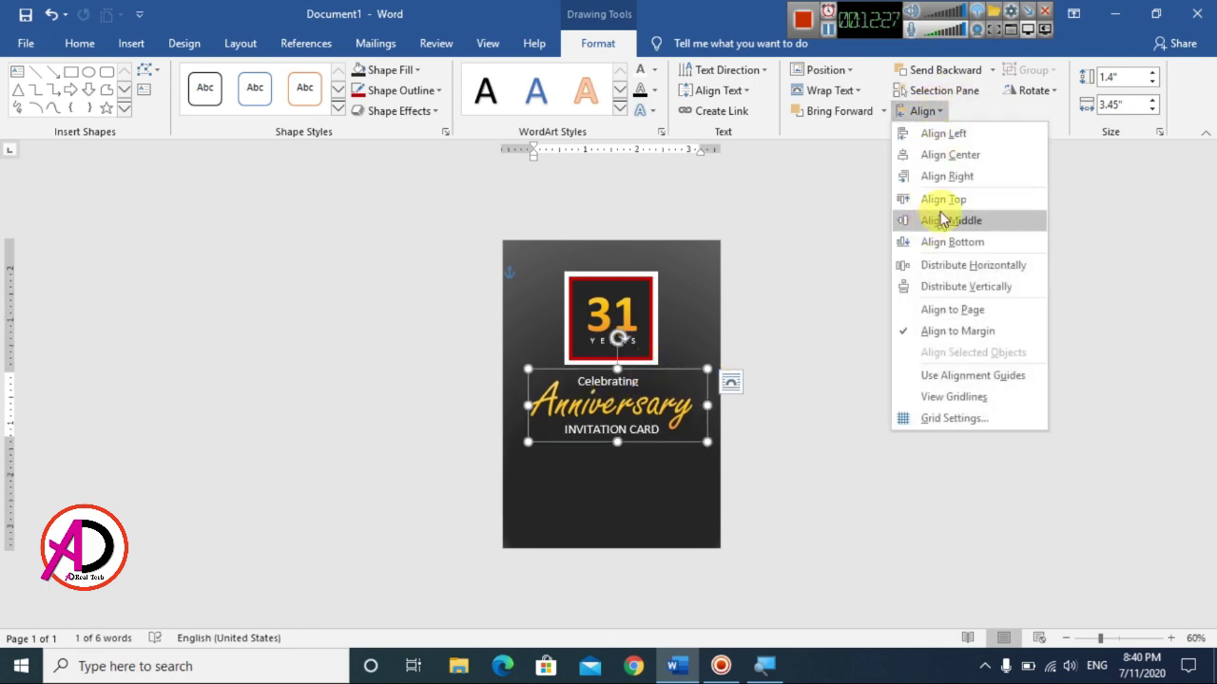
pyautogui.click(957, 155)
pyautogui.click(1031, 317)
pyautogui.scroll(-4, 809, 447)
pyautogui.scroll(3, 652, 408)
pyautogui.keyDown('ctrl'); pyautogui.scroll(4, 626, 416); pyautogui.keyUp('ctrl')
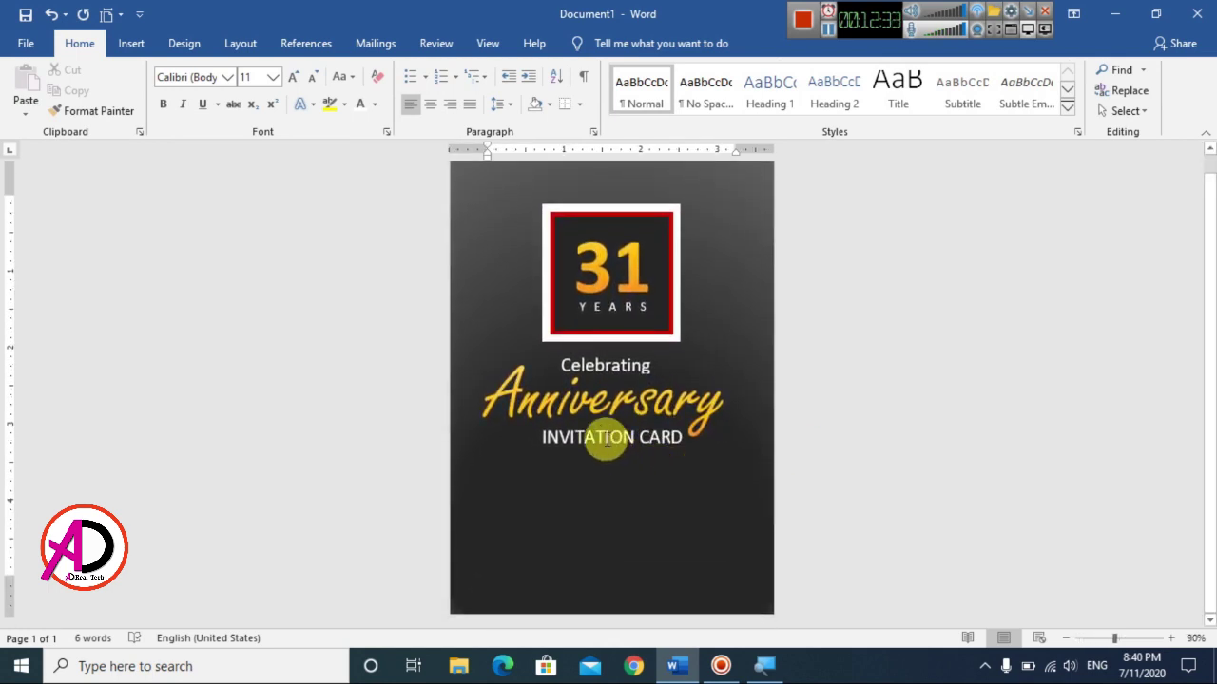
pyautogui.click(605, 438)
pyautogui.press('Return')
pyautogui.press('Delete')
pyautogui.press('Delete')
pyautogui.press('Delete')
pyautogui.press('Delete')
pyautogui.press('BackSpace')
pyautogui.hotkey('ctrl', 'z')
pyautogui.hotkey('ctrl', 'z')
pyautogui.hotkey('ctrl', 'z')
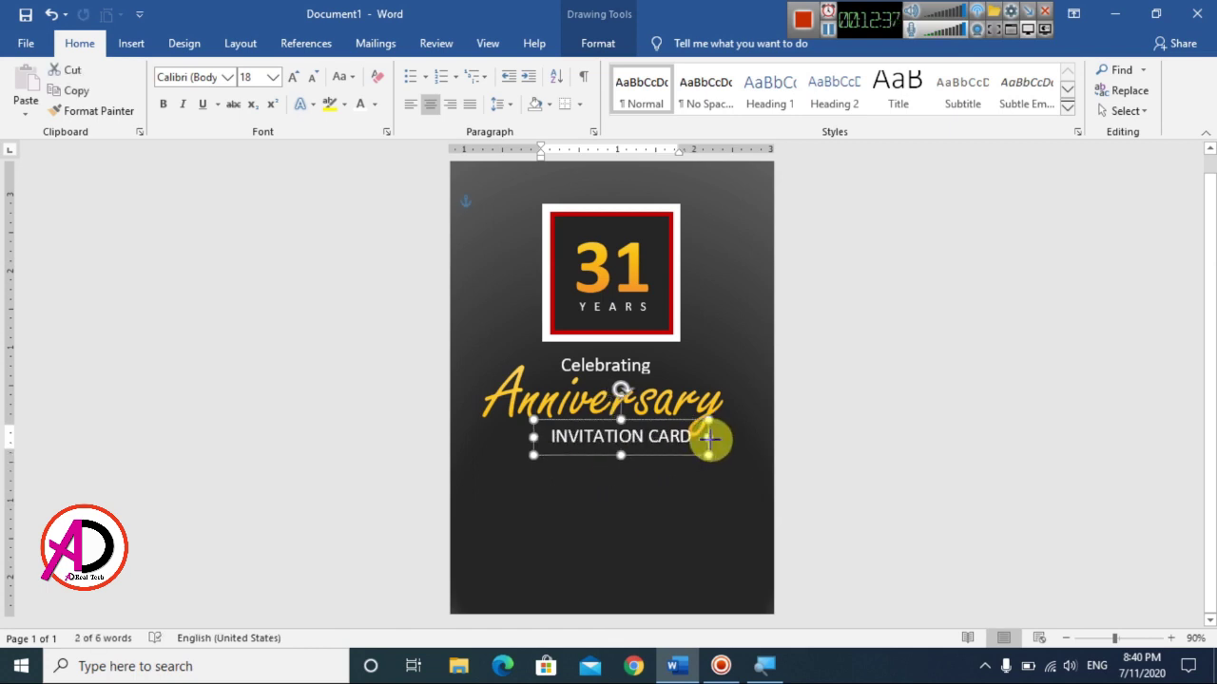
# Duplicate the "INVITATION CARD" text box below the original and replace the copy's text with "BEST BLUE IS TURNING 31!"
pyautogui.moveTo(674, 457); pyautogui.dragTo(645, 532)
pyautogui.hotkey('ctrl', 'd')
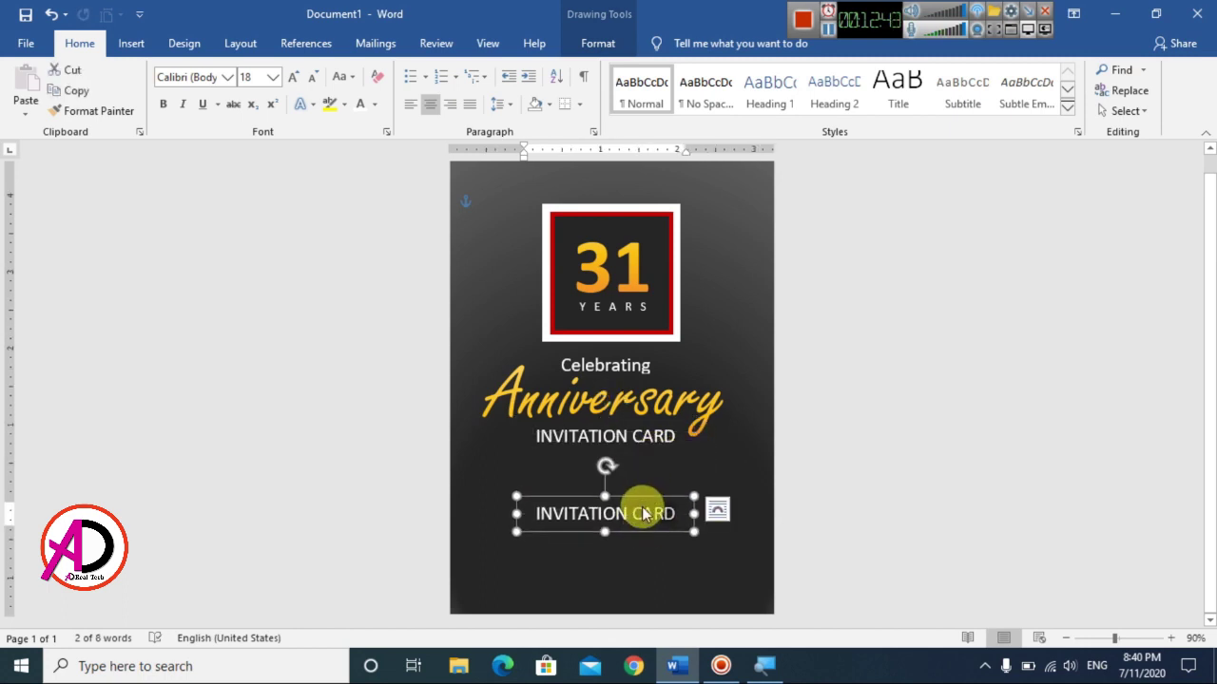
pyautogui.tripleClick(643, 514)
pyautogui.write('BEST BLUE IS')
pyautogui.click(693, 514)
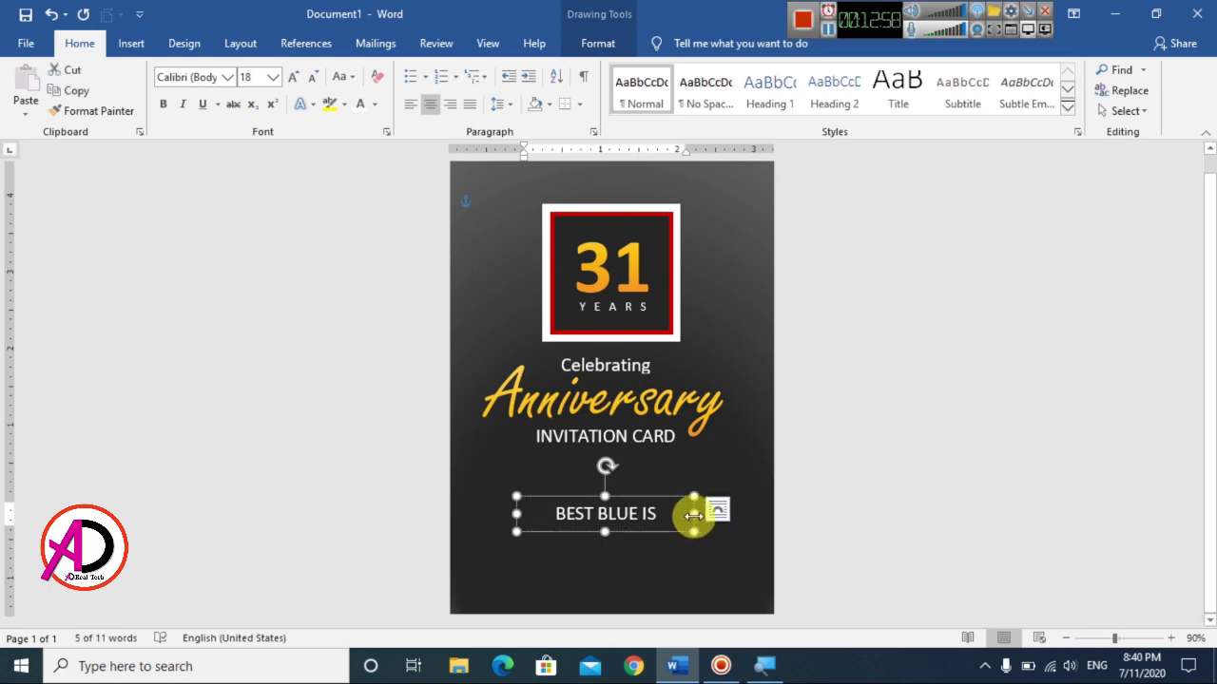
# Set "BEST BLUE IS TURNING 31!" to 14 pt, widen its text box and move it just below "INVITATION CARD"
pyautogui.click(309, 81)
pyautogui.click(309, 81)
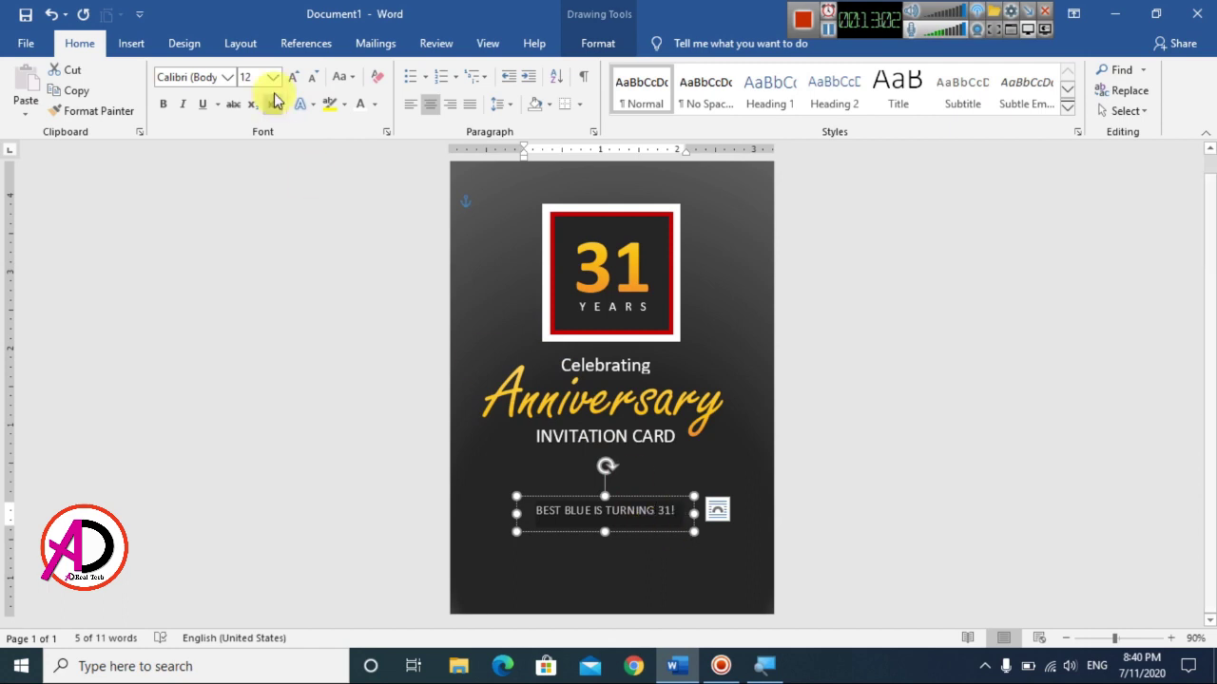
pyautogui.click(294, 78)
pyautogui.moveTo(694, 514); pyautogui.dragTo(674, 462)
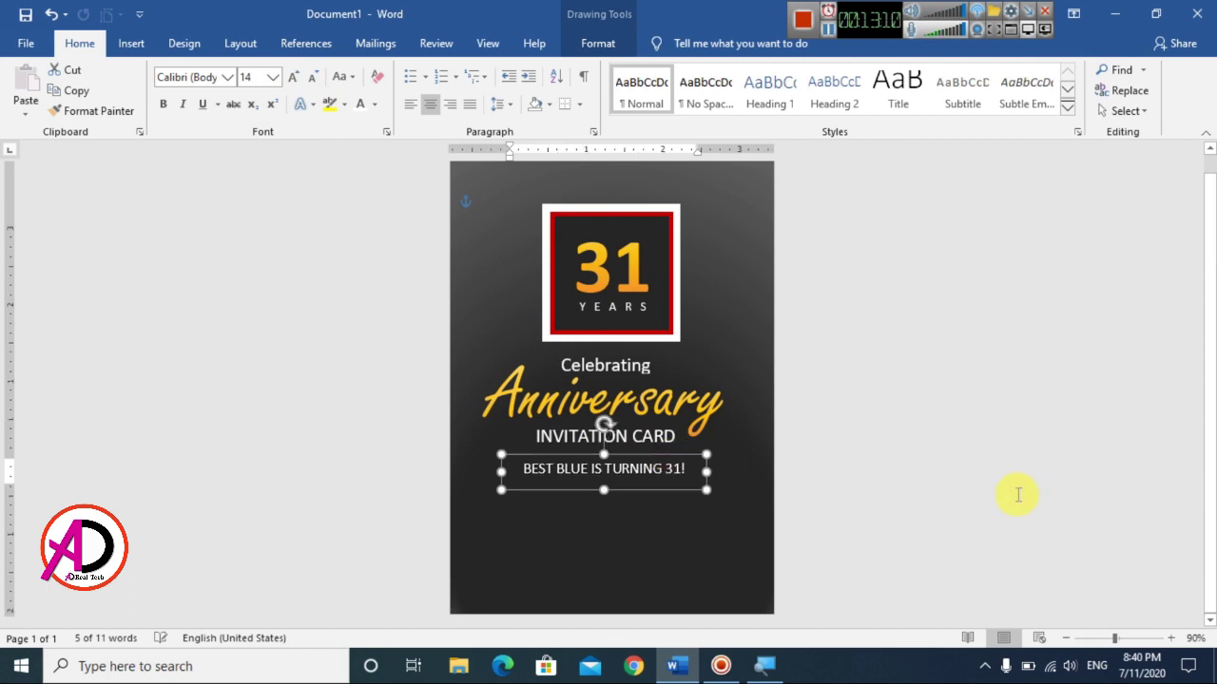
pyautogui.click(884, 465)
pyautogui.scroll(4, 684, 304)
# Draw a horizontal line about 3.04" long between "INVITATION CARD" and "BEST BLUE IS TURNING 31!"
pyautogui.click(134, 44)
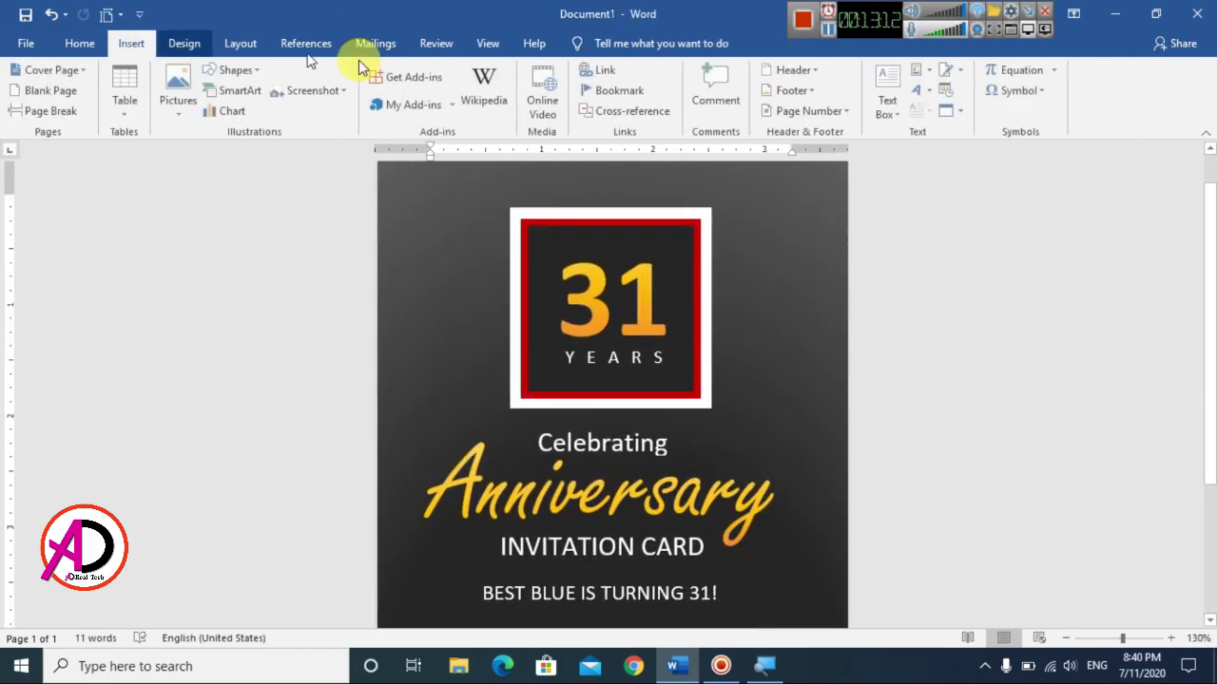
pyautogui.click(232, 70)
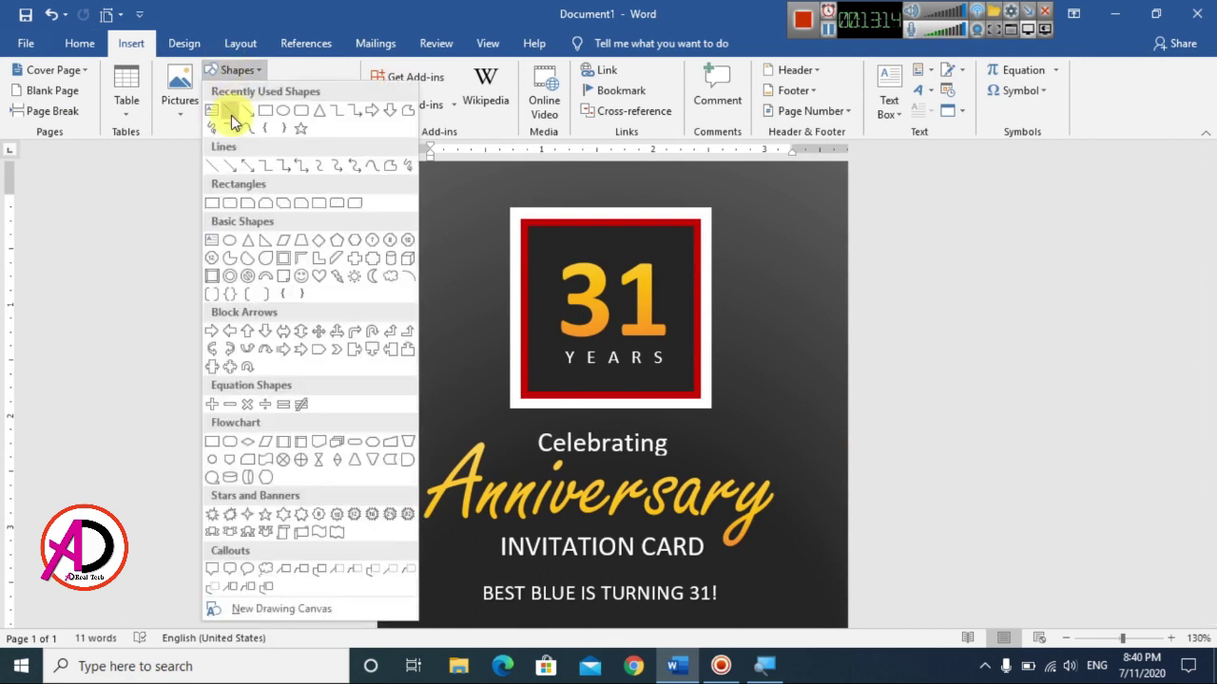
pyautogui.click(232, 118)
pyautogui.scroll(-3, 562, 413)
pyautogui.moveTo(438, 372); pyautogui.dragTo(777, 374)
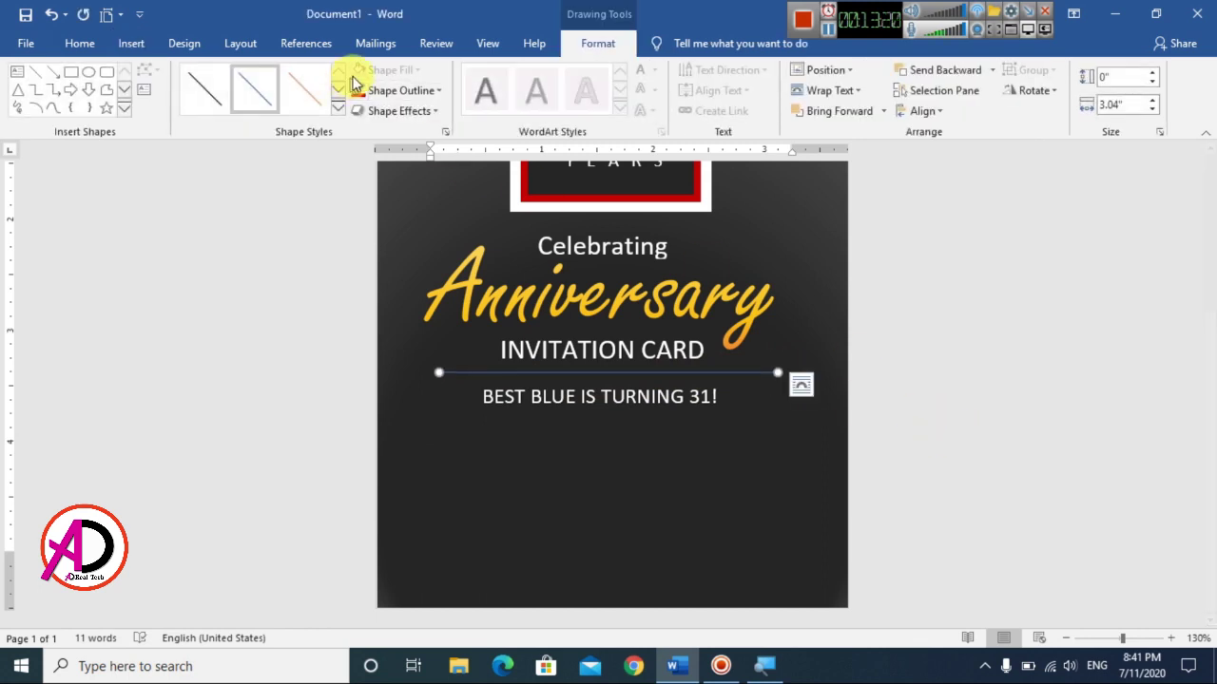
# Set the outline colour of the line under "INVITATION CARD" to white
pyautogui.click(393, 89)
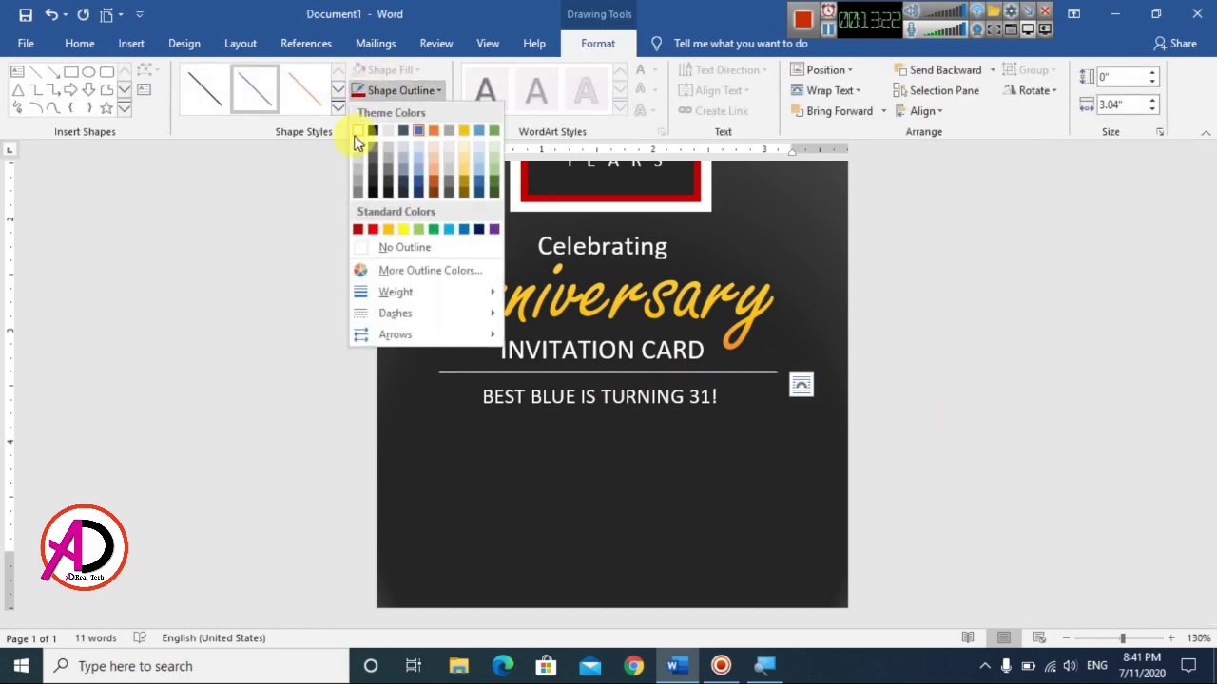
pyautogui.click(357, 140)
pyautogui.click(921, 399)
pyautogui.keyDown('ctrl'); pyautogui.scroll(-6, 921, 412); pyautogui.keyUp('ctrl')
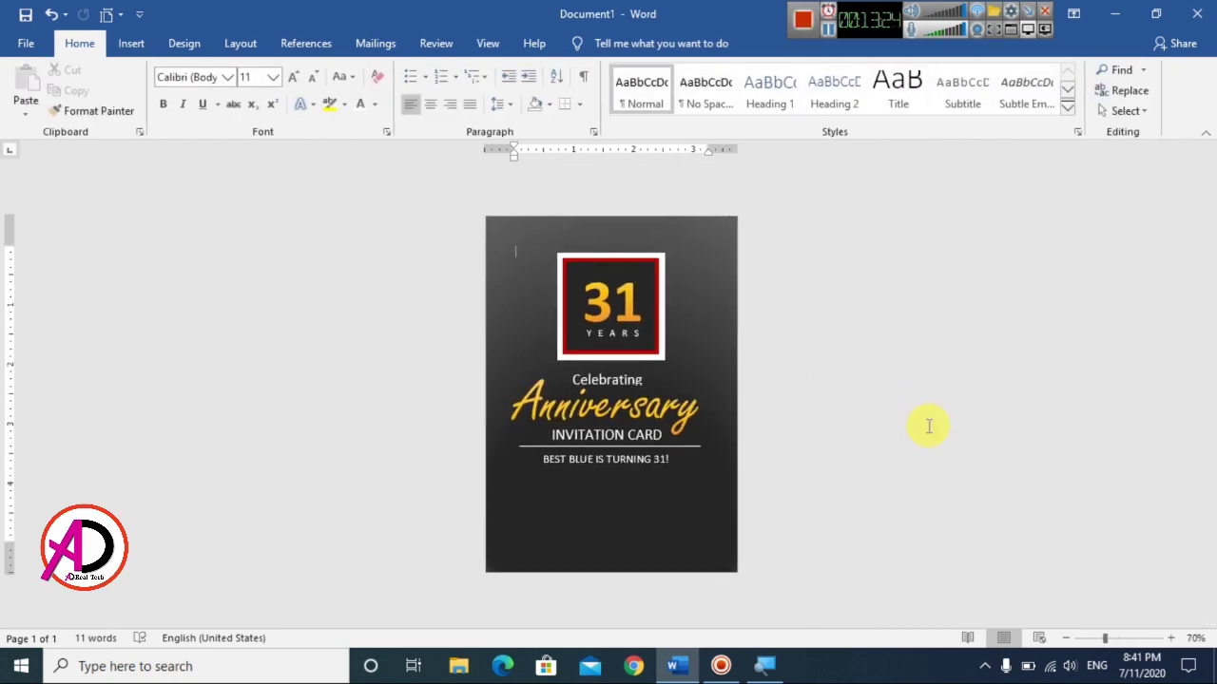
pyautogui.keyDown('ctrl'); pyautogui.scroll(2, 929, 426); pyautogui.keyUp('ctrl')
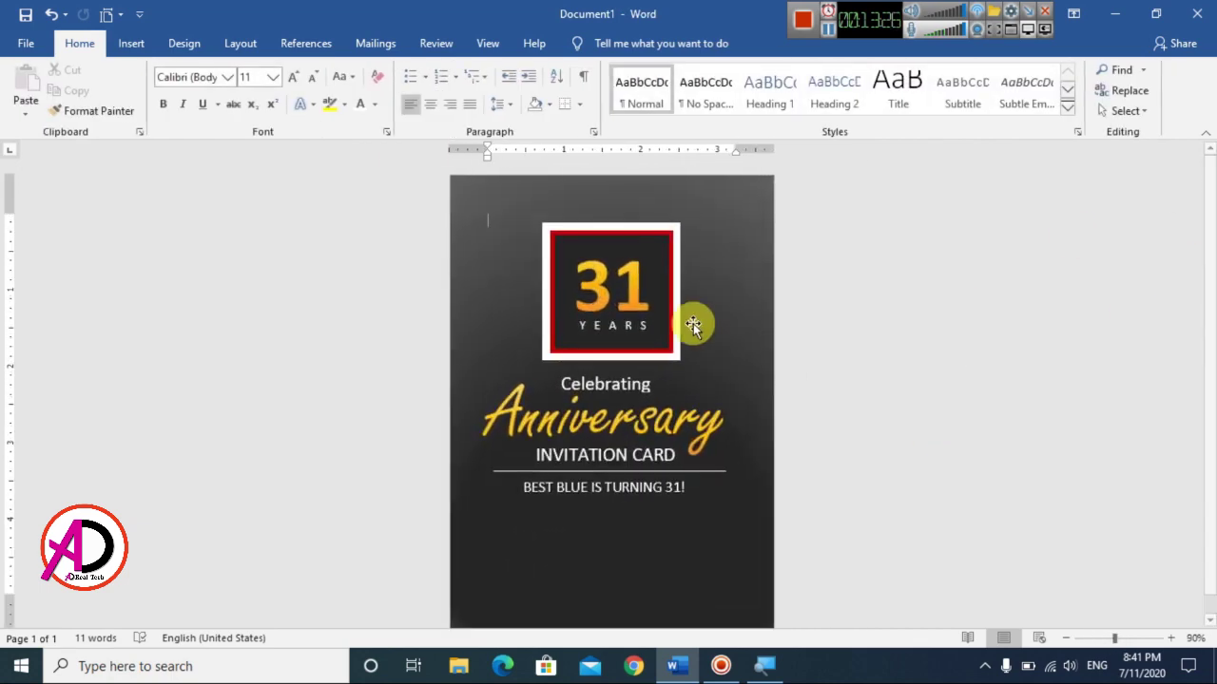
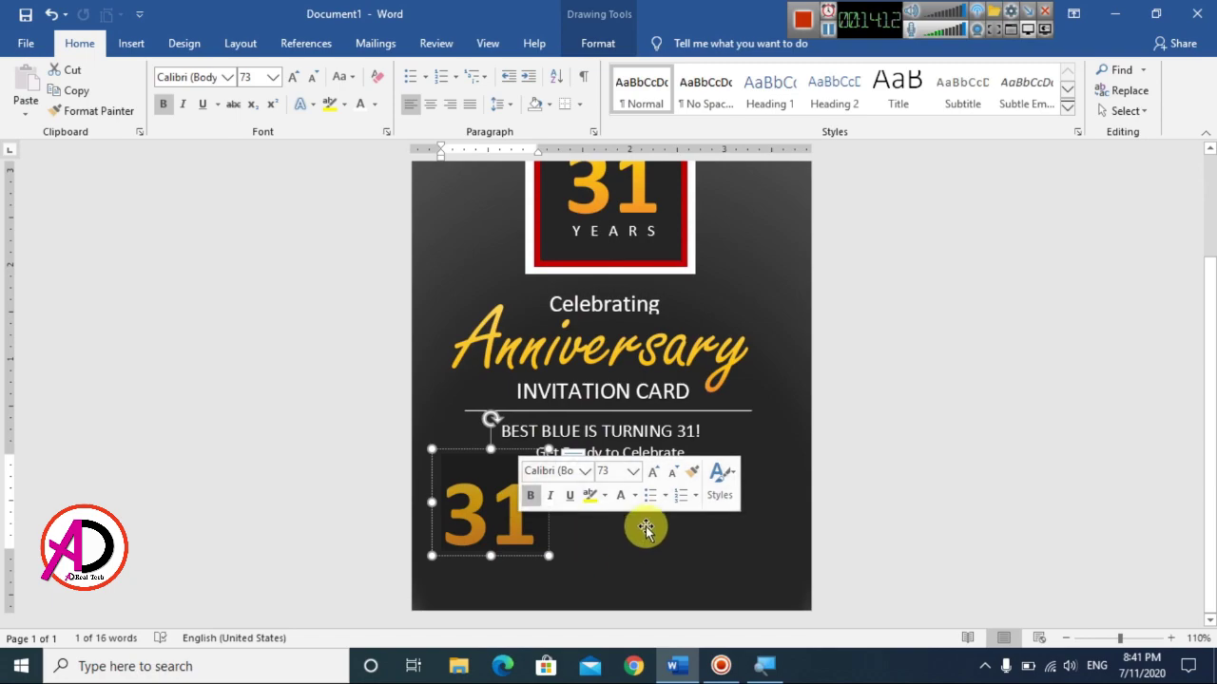
# Replace the text of the copied gold "31" with "26 JUNE 2020" and reduce it to 26 pt
pyautogui.write('26 JUNE')
pyautogui.click(314, 78)
pyautogui.click(313, 78)
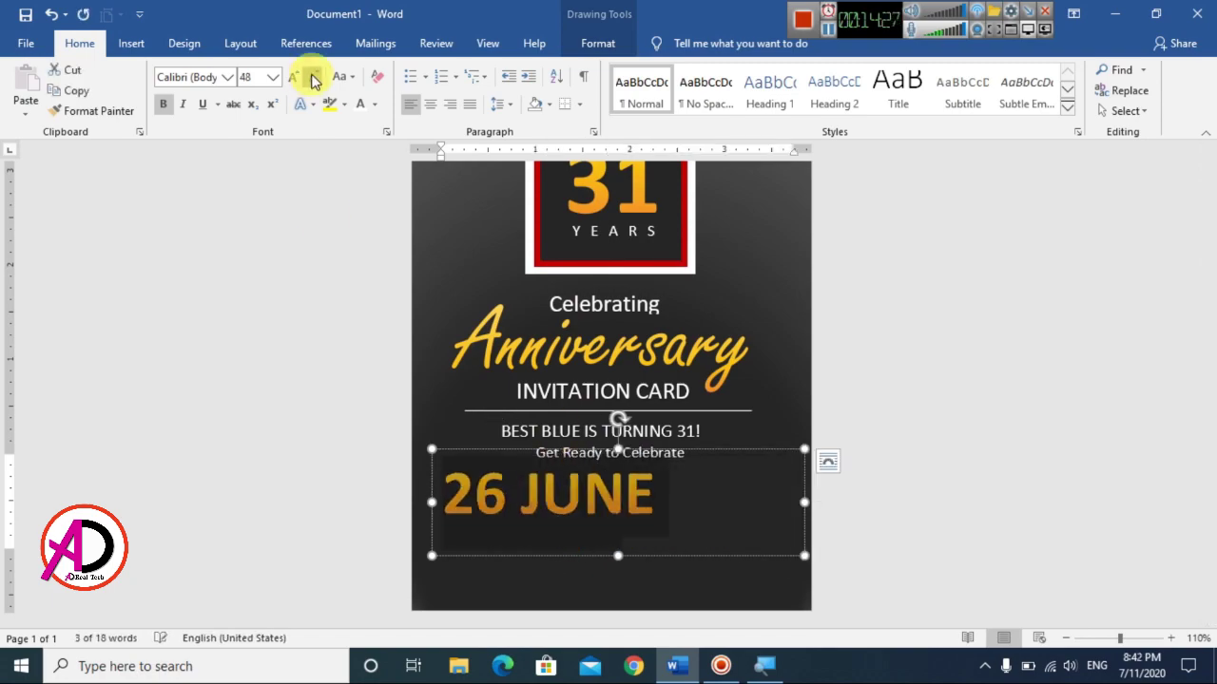
pyautogui.click(313, 78)
pyautogui.click(314, 78)
pyautogui.click(314, 78)
pyautogui.write('2020')
# Set the font of the gold date text to Arial Black
pyautogui.click(227, 77)
pyautogui.scroll(-10, 285, 257)
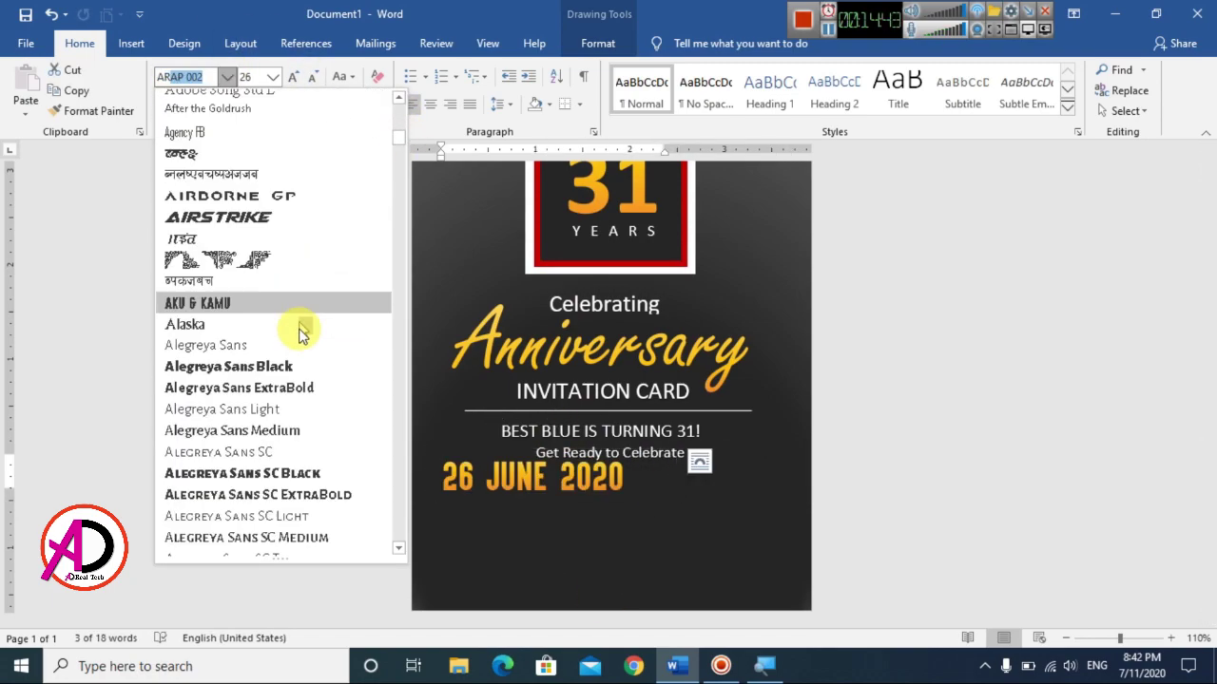
pyautogui.scroll(-10, 300, 333)
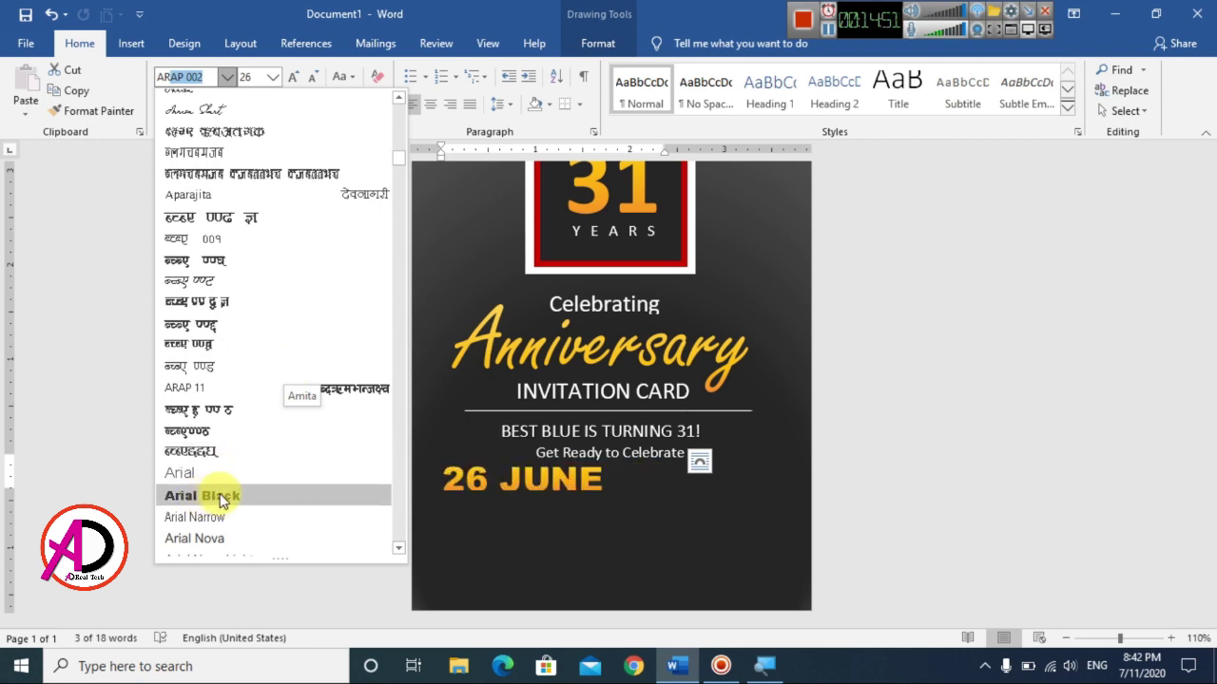
pyautogui.click(226, 497)
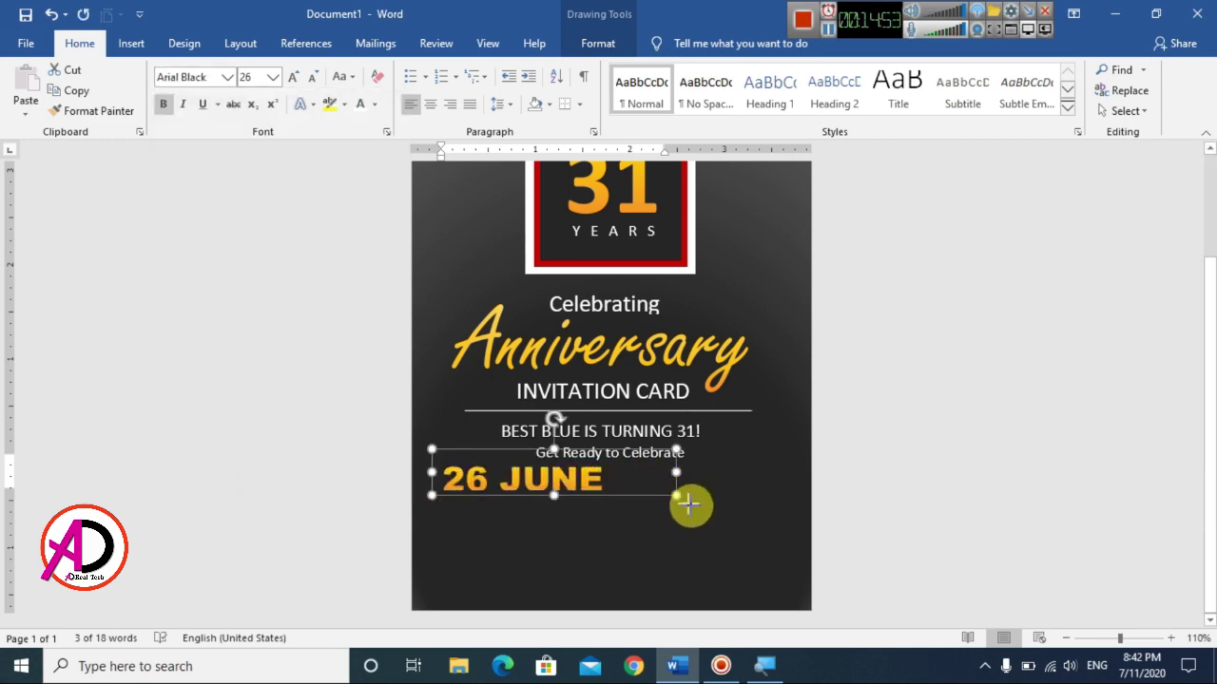
# Widen the date's text box to fit "26 JUNE 2020" and move it to the card's centre below "Get Ready to Celebrate"
pyautogui.moveTo(704, 513); pyautogui.dragTo(734, 503)
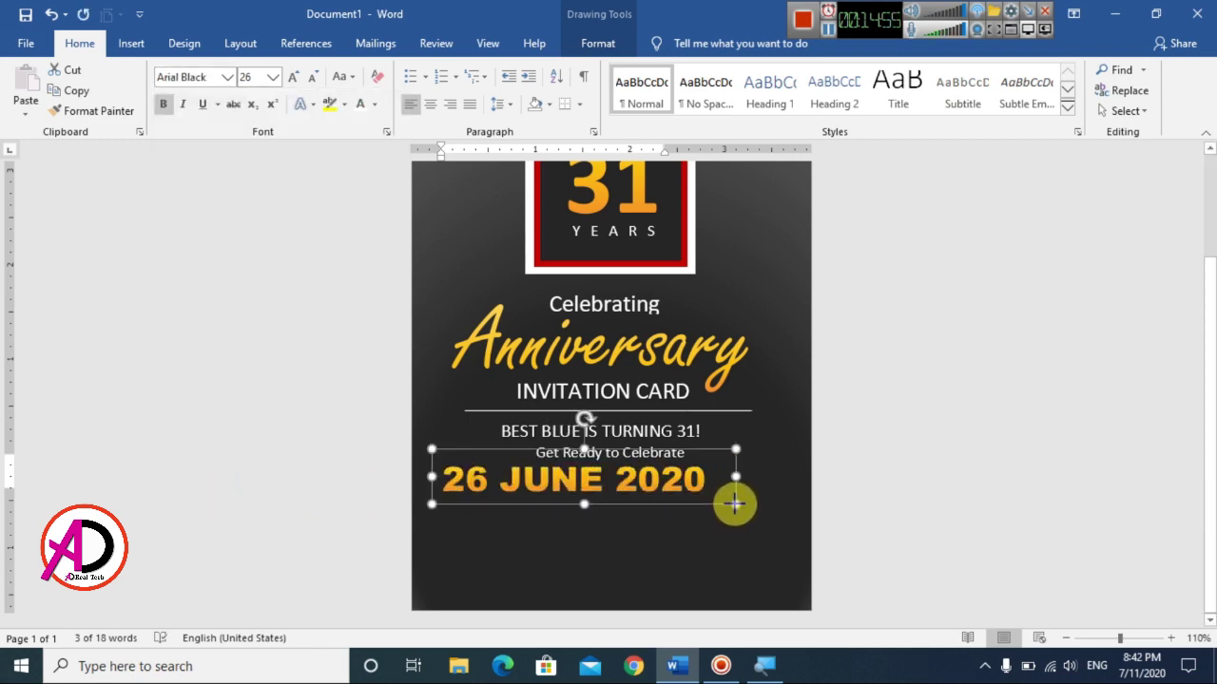
pyautogui.moveTo(712, 449); pyautogui.dragTo(739, 450)
pyautogui.click(855, 421)
pyautogui.scroll(-7, 855, 421)
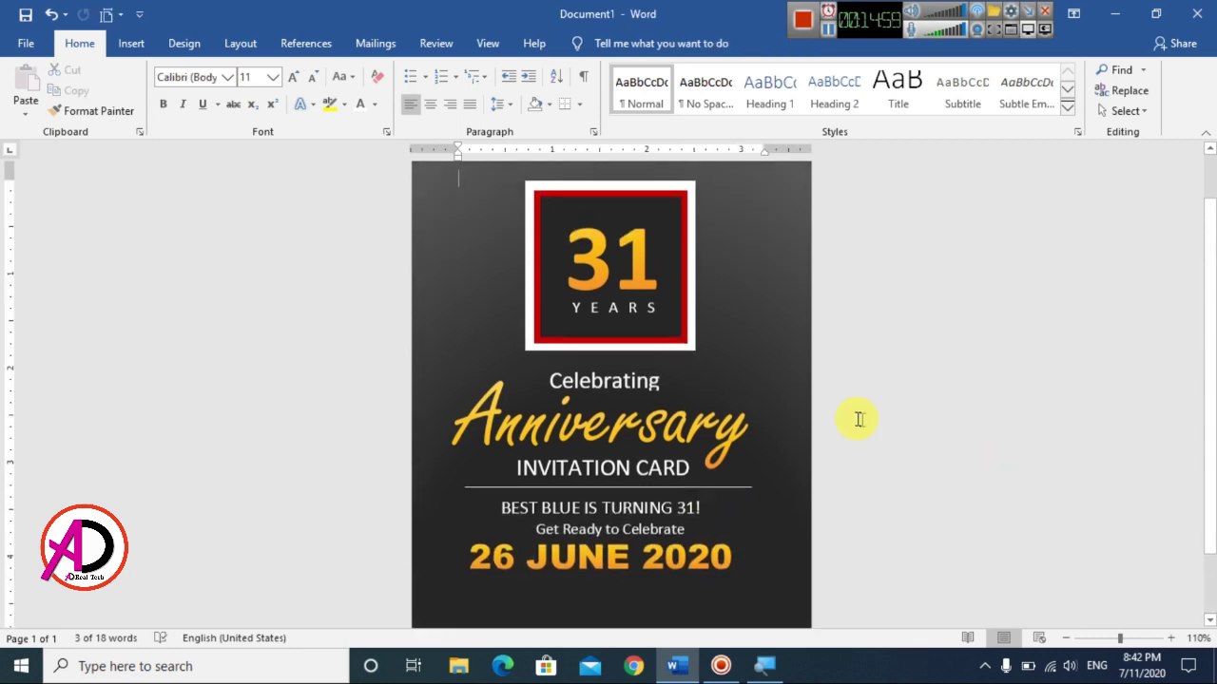
pyautogui.scroll(5, 768, 434)
pyautogui.click(599, 439)
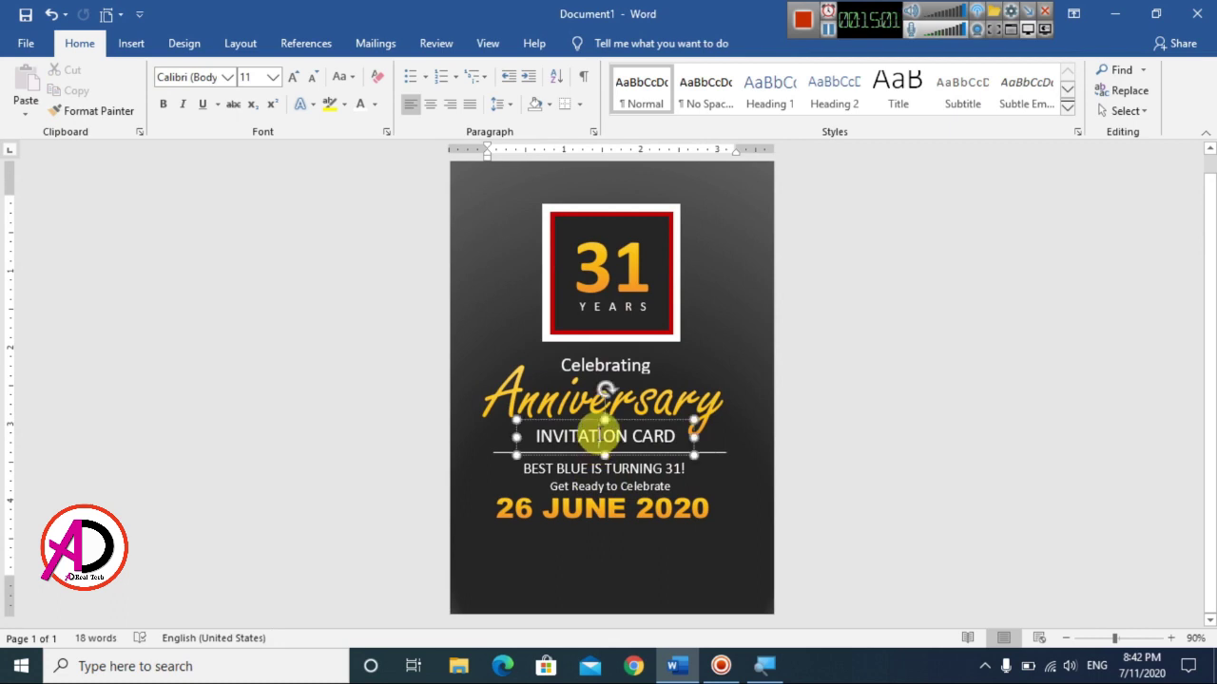
pyautogui.moveTo(647, 421); pyautogui.dragTo(675, 428)
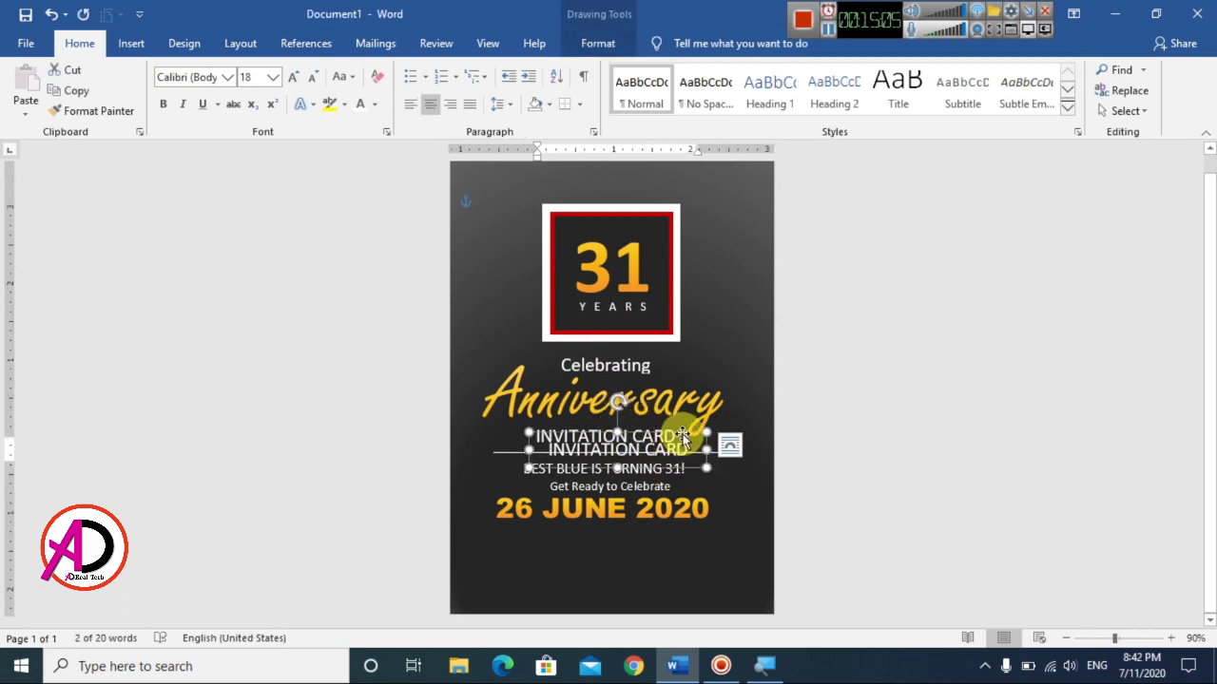
pyautogui.hotkey('ctrl', 'z')
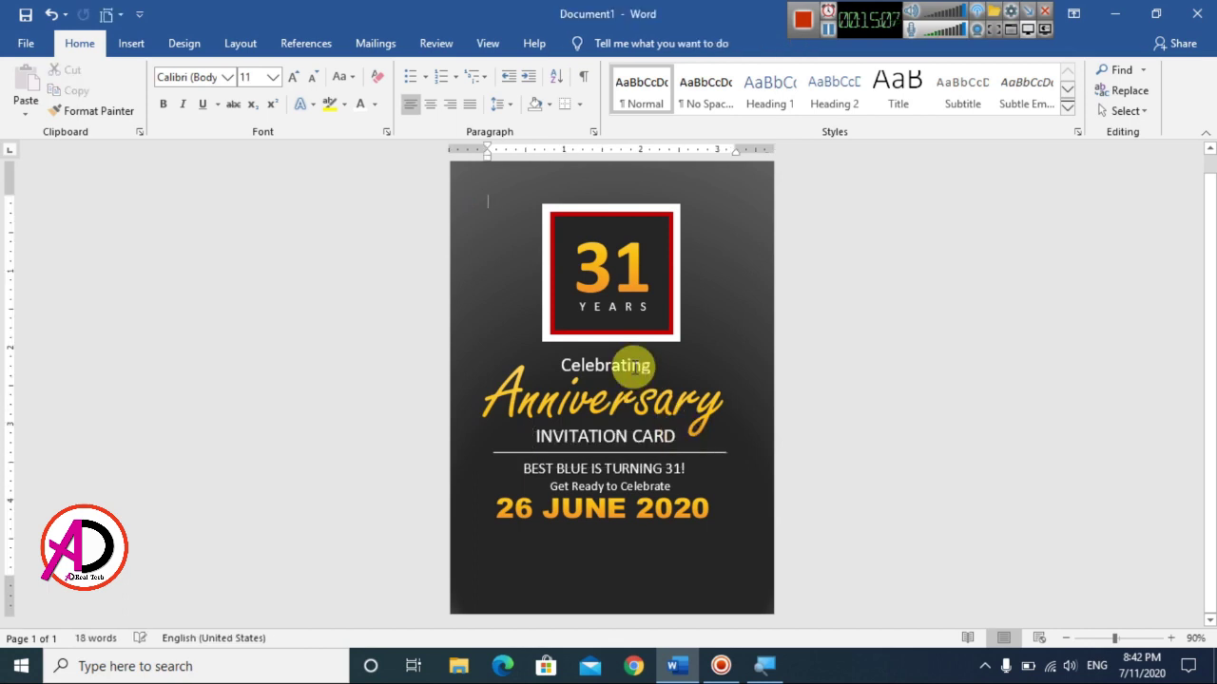
# Duplicate the "YEARS" text box below the date, widen the copy and replace its text with "DOOR OPEN 09:00 PM"
pyautogui.click(628, 311)
pyautogui.moveTo(631, 314)
pyautogui.mouseDown()
pyautogui.moveTo(646, 333)
pyautogui.moveTo(675, 334)
pyautogui.moveTo(625, 581)
pyautogui.moveTo(629, 554)
pyautogui.mouseUp()
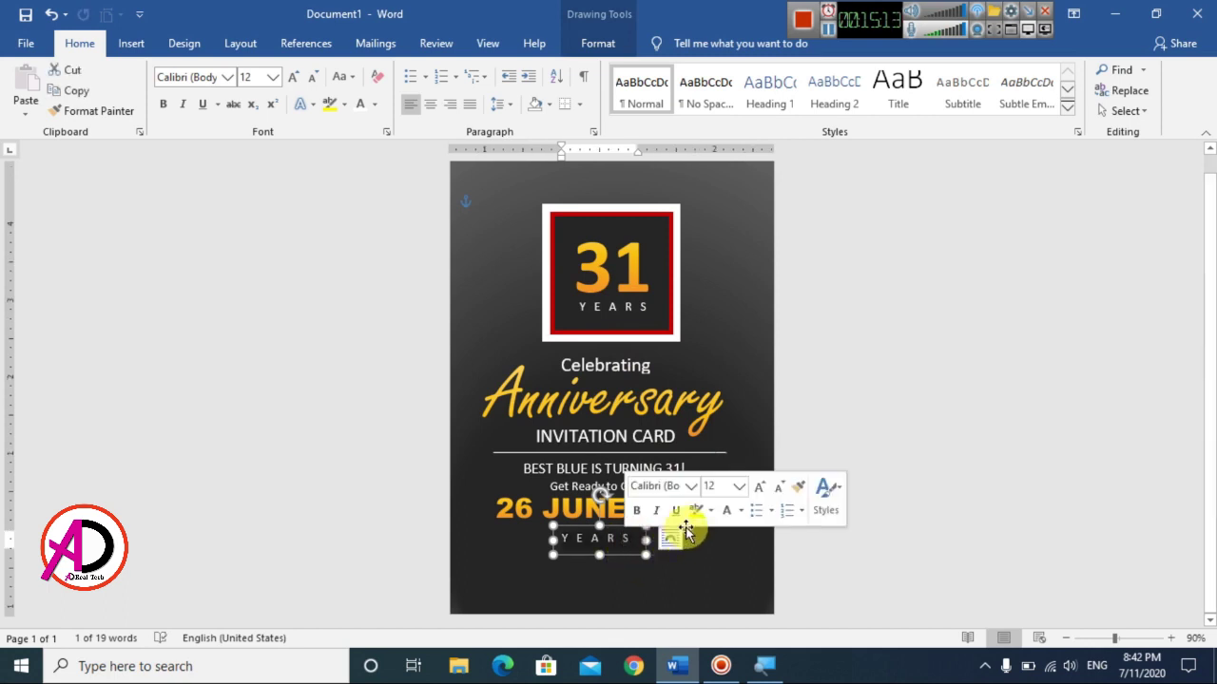
pyautogui.write('DOOR')
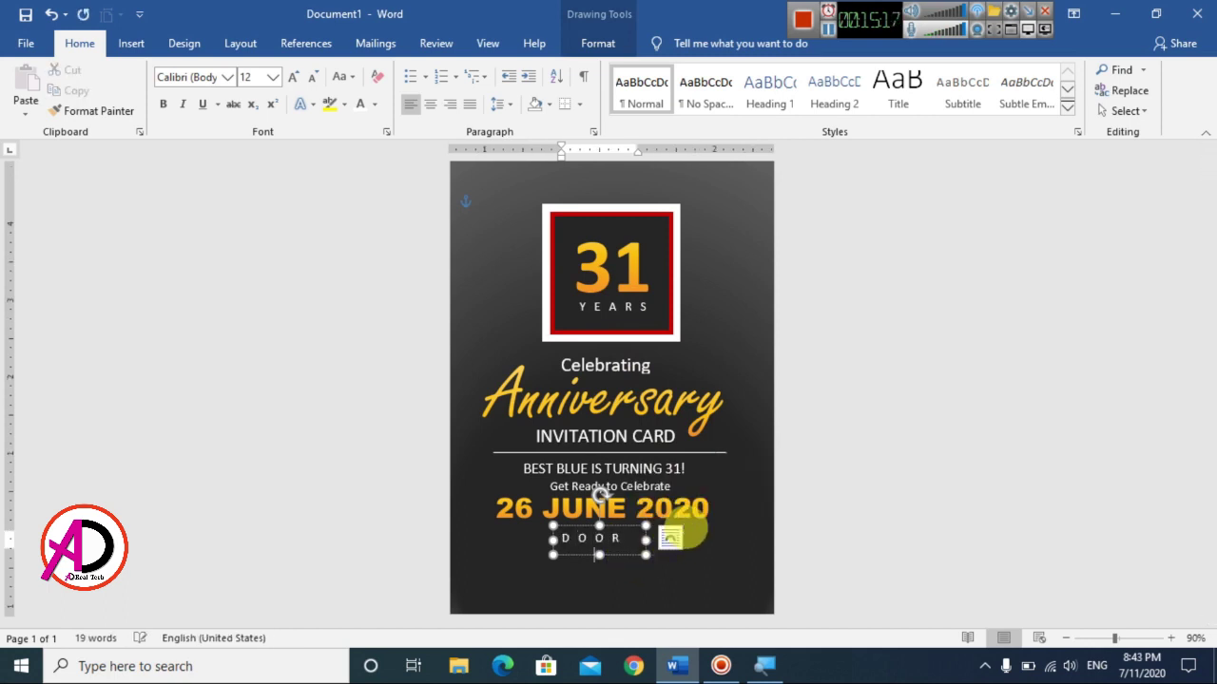
pyautogui.moveTo(645, 539); pyautogui.dragTo(774, 539)
pyautogui.write('OPEN')
pyautogui.write('09:00 PM')
# Adjust the "DOOR OPEN 09:00 PM" text box's width and move it directly beneath "26 JUNE 2020", aligned with the date
pyautogui.moveTo(502, 535)
pyautogui.mouseDown()
pyautogui.moveTo(469, 539)
pyautogui.moveTo(522, 538)
pyautogui.mouseUp()
pyautogui.moveTo(616, 525); pyautogui.dragTo(572, 519)
pyautogui.moveTo(735, 536)
pyautogui.mouseDown()
pyautogui.moveTo(749, 536)
pyautogui.moveTo(671, 522)
pyautogui.mouseUp()
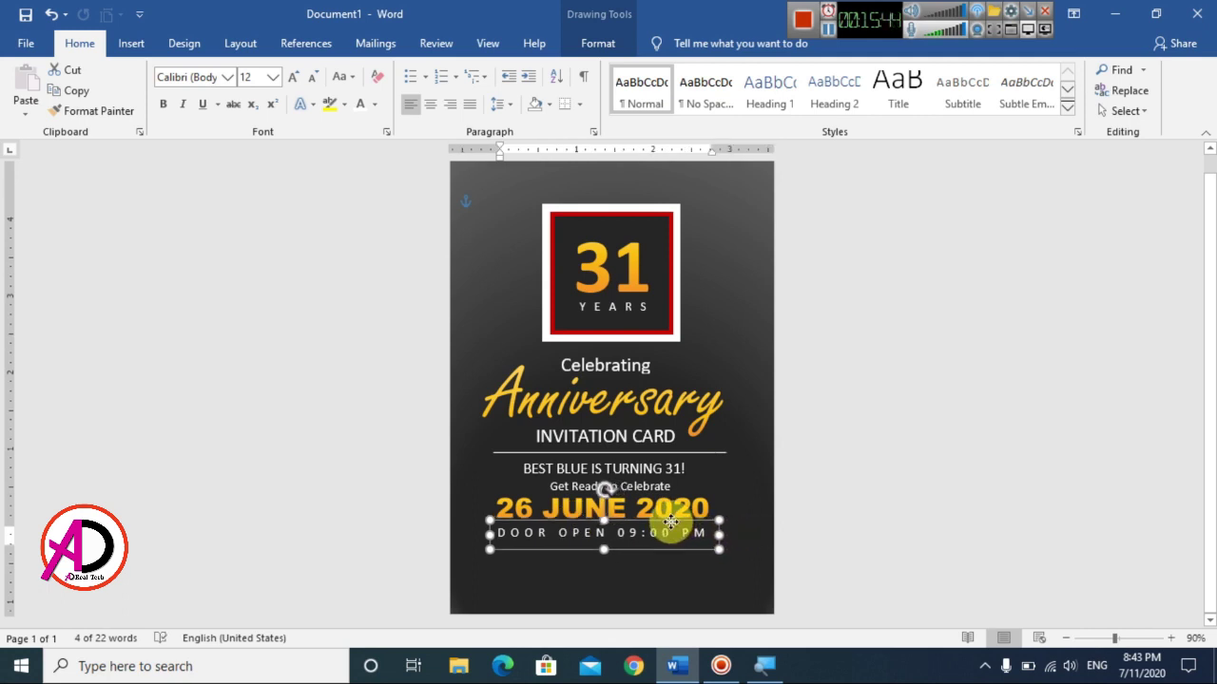
pyautogui.click(913, 513)
pyautogui.keyDown('ctrl'); pyautogui.scroll(-6, 912, 514); pyautogui.keyUp('ctrl')
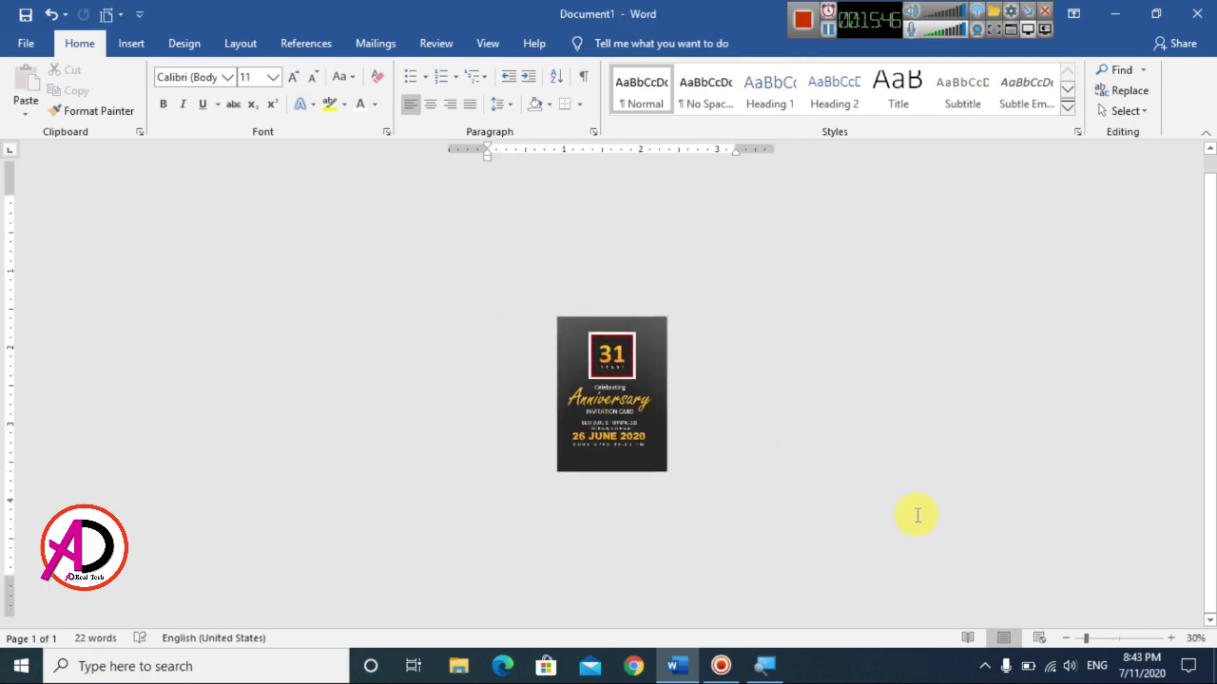
pyautogui.keyDown('ctrl'); pyautogui.scroll(4, 913, 514); pyautogui.keyUp('ctrl')
pyautogui.keyDown('ctrl'); pyautogui.scroll(2, 665, 544); pyautogui.keyUp('ctrl')
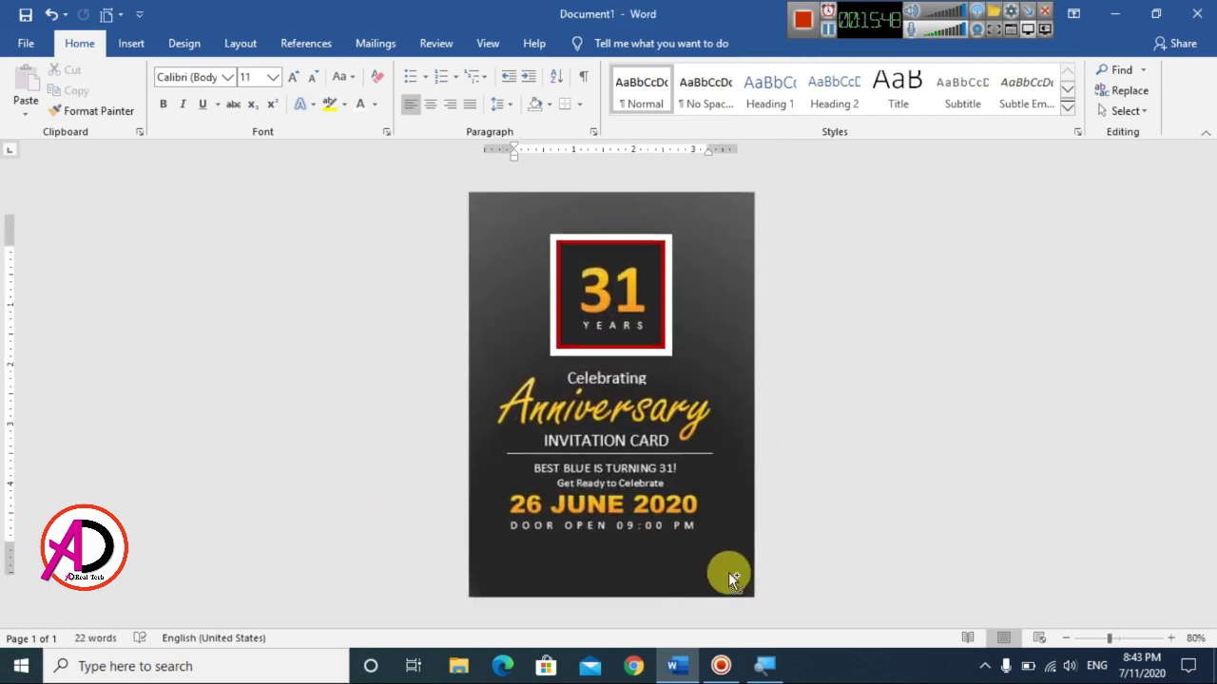
# Draw a horizontal line about 3.8" long below "DOOR OPEN 09:00 PM"
pyautogui.click(130, 44)
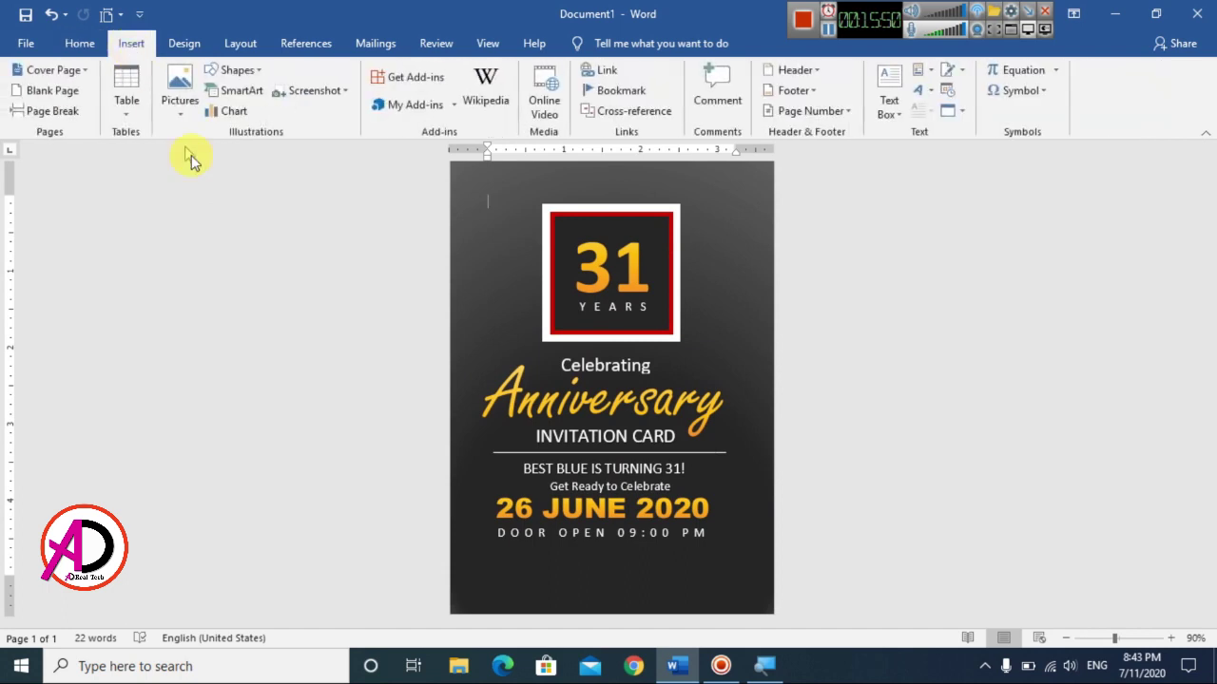
pyautogui.click(234, 71)
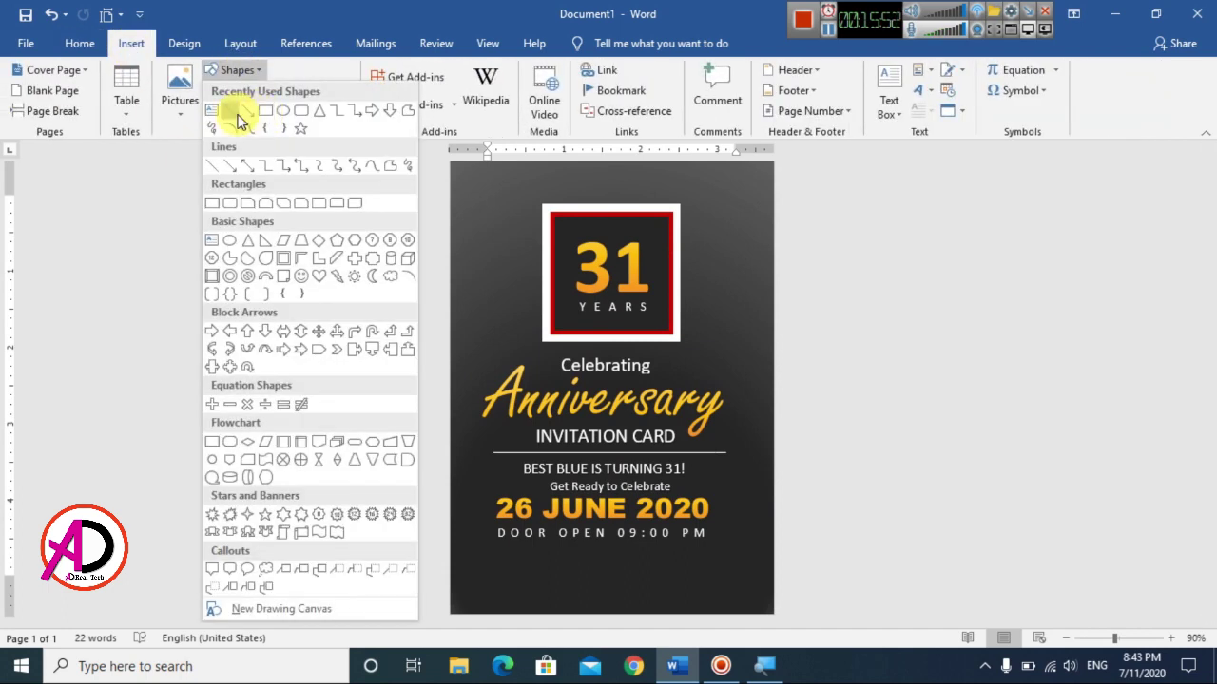
pyautogui.click(238, 116)
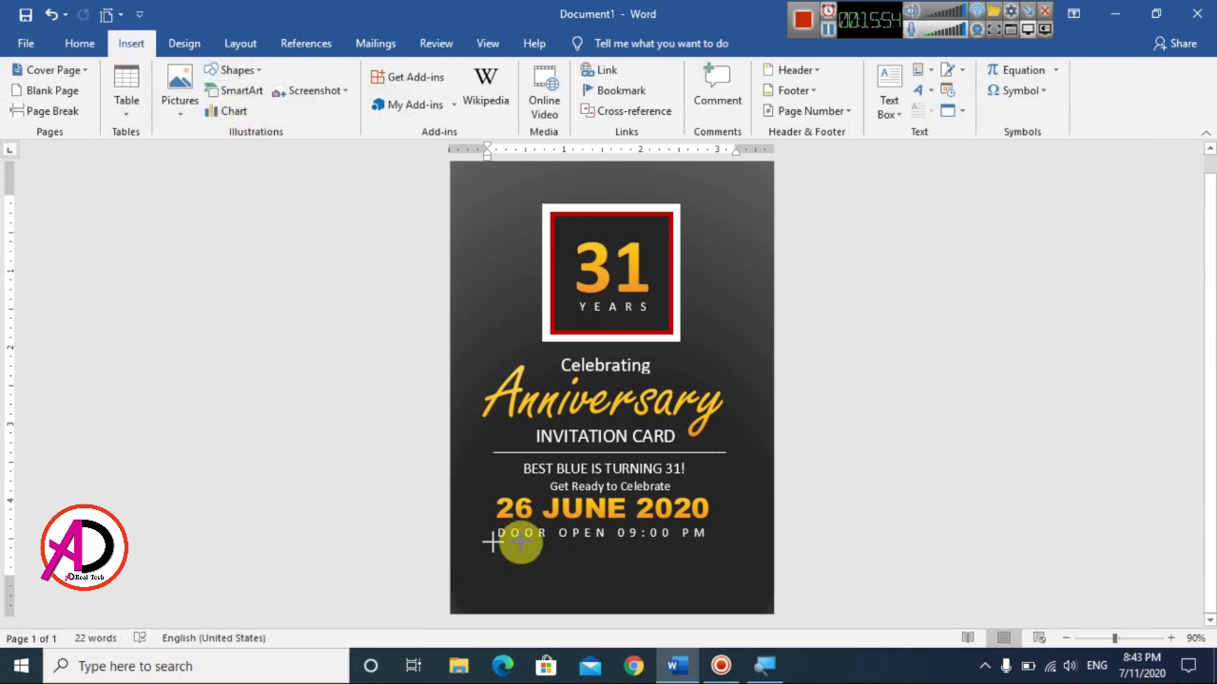
pyautogui.moveTo(491, 542); pyautogui.dragTo(760, 553)
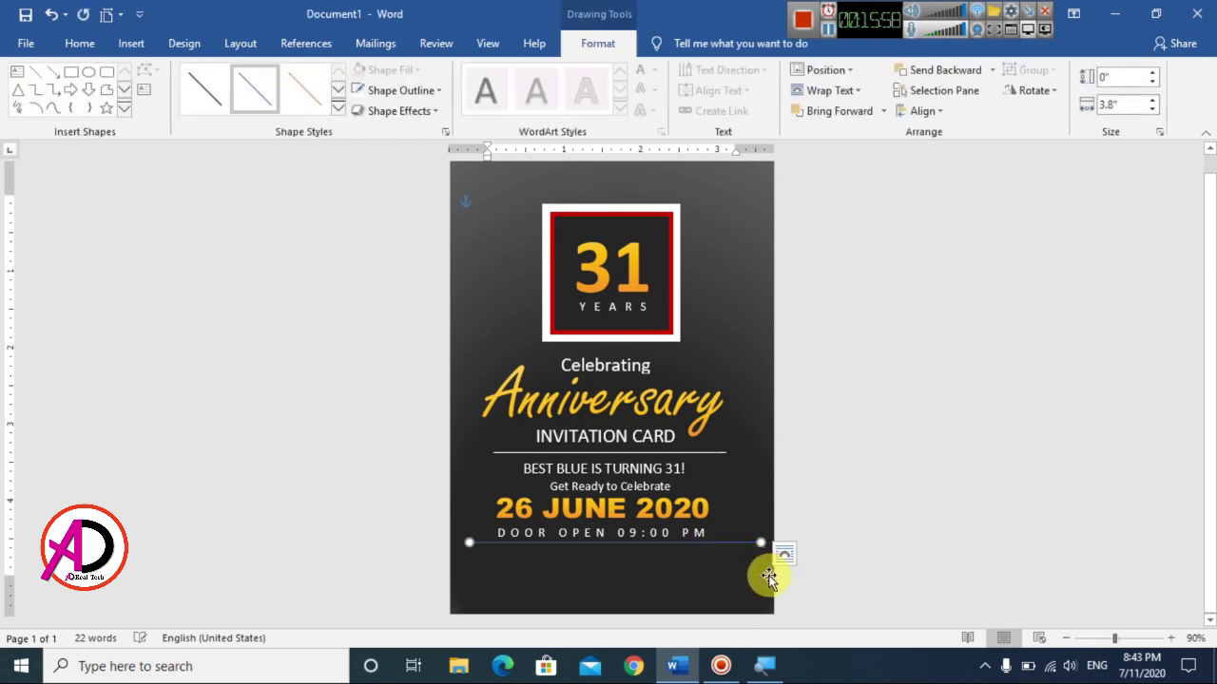
# Give the line below "DOOR OPEN 09:00 PM" a blue outline with a thicker weight
pyautogui.click(382, 90)
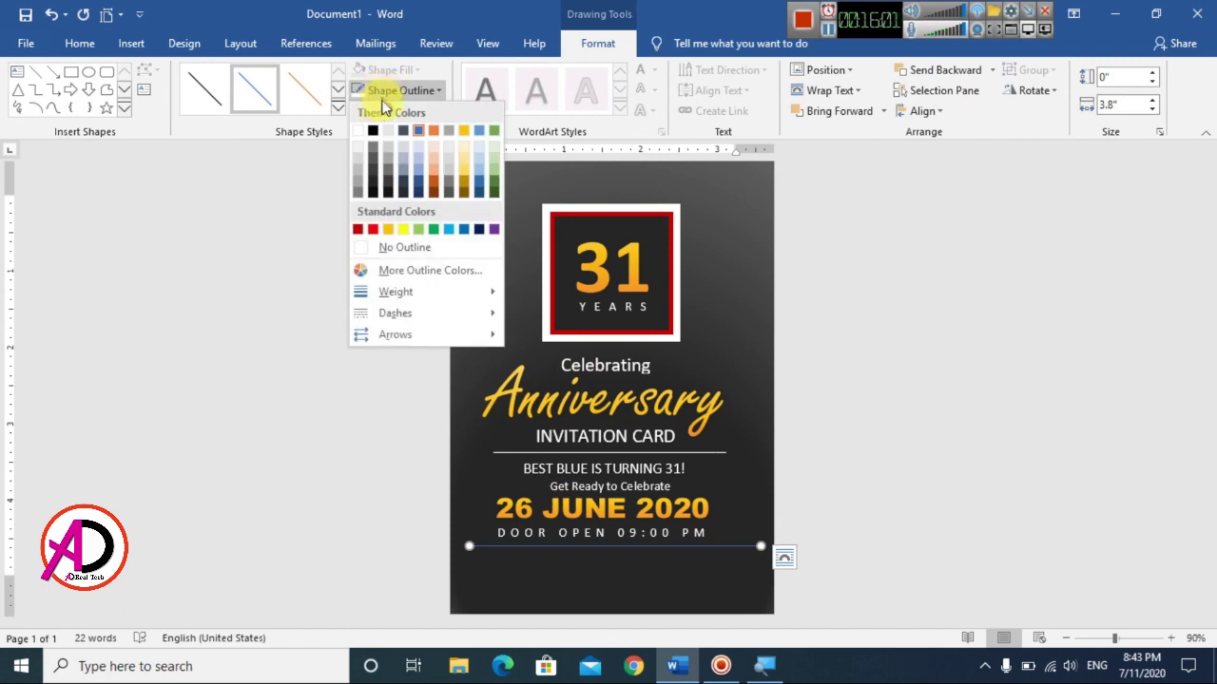
pyautogui.click(423, 140)
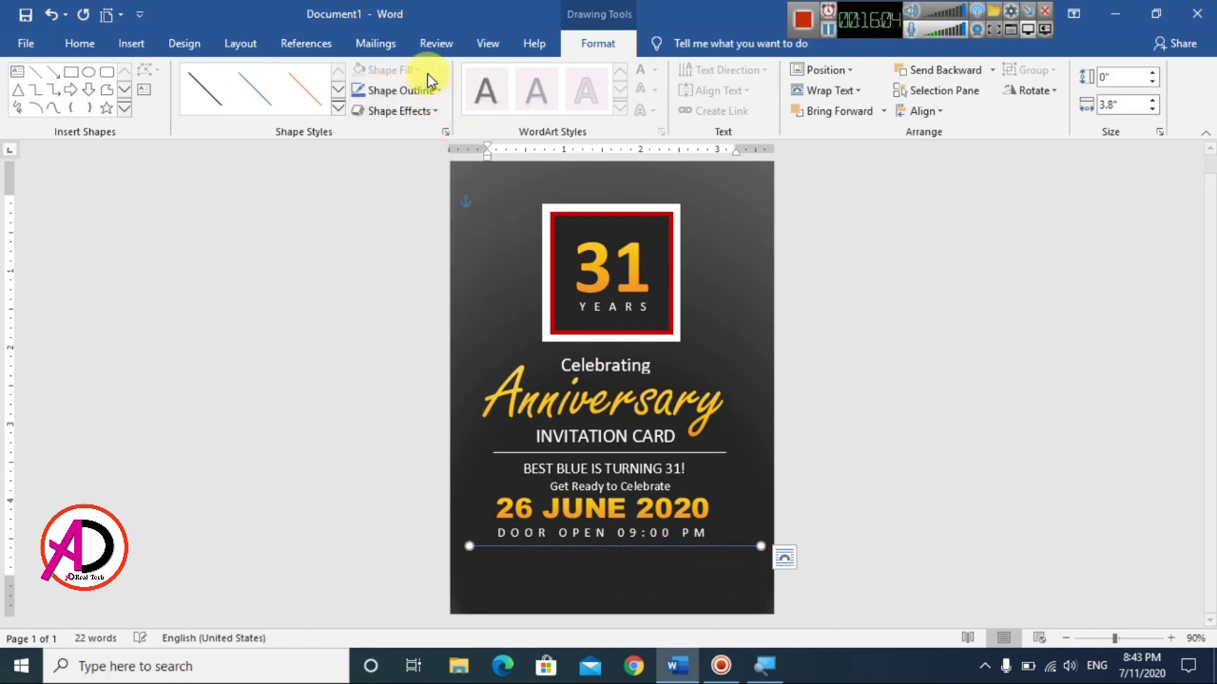
pyautogui.click(404, 90)
pyautogui.moveTo(396, 292)
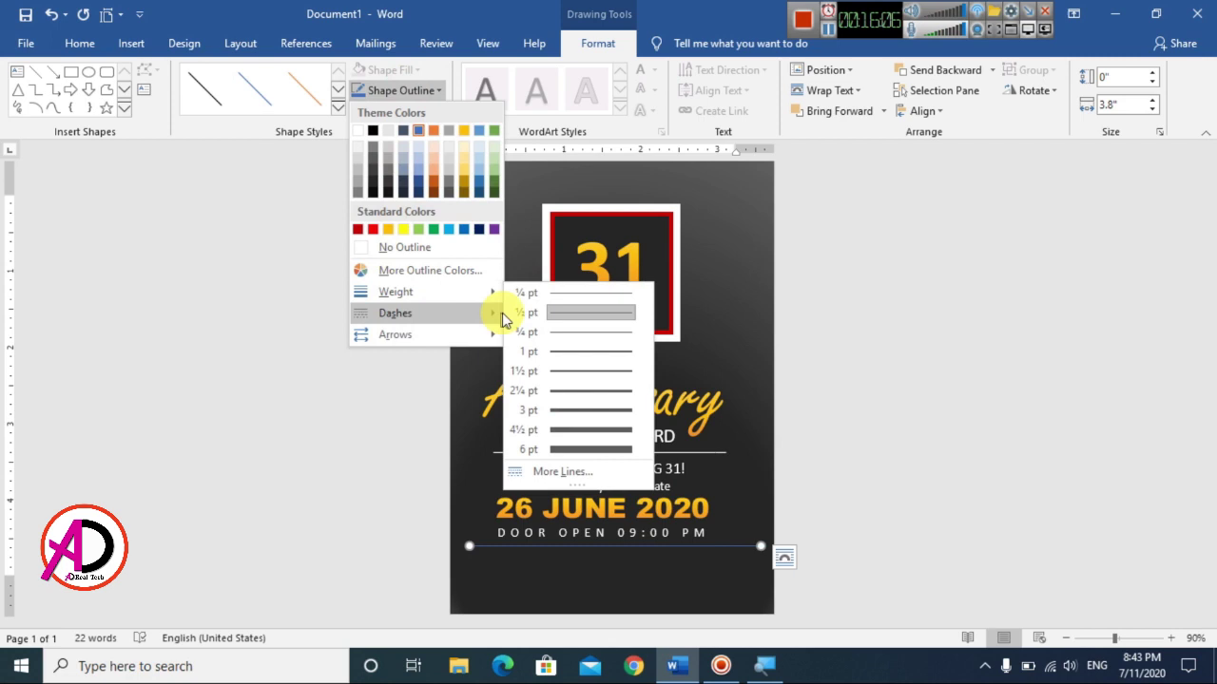
pyautogui.click(569, 380)
pyautogui.click(980, 470)
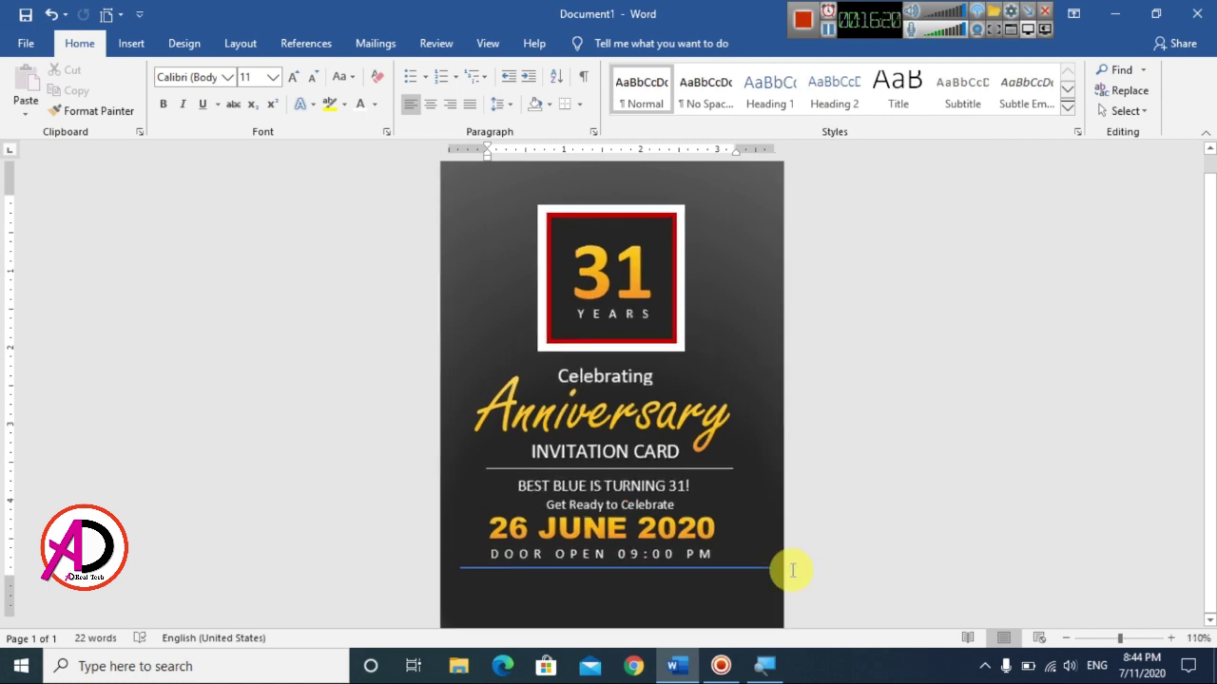
# Draw a text box about 1.67" wide and 0.62" high below the blue line at the card's lower left
pyautogui.scroll(4, 792, 564)
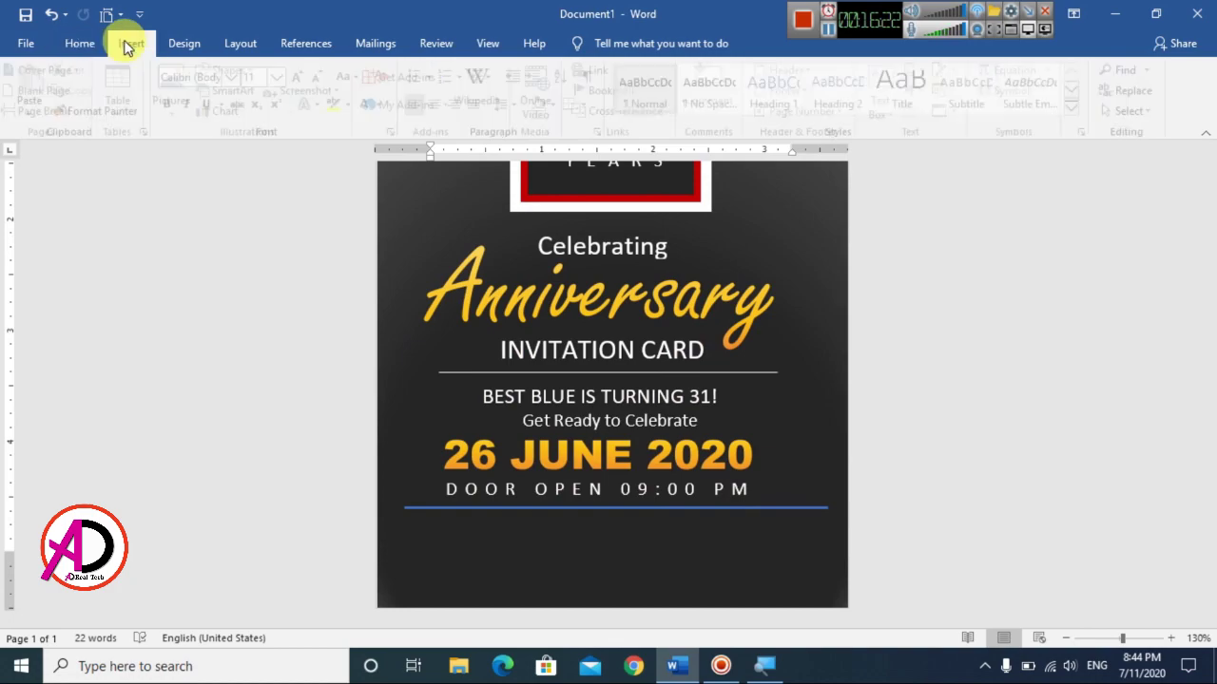
pyautogui.click(129, 44)
pyautogui.click(238, 70)
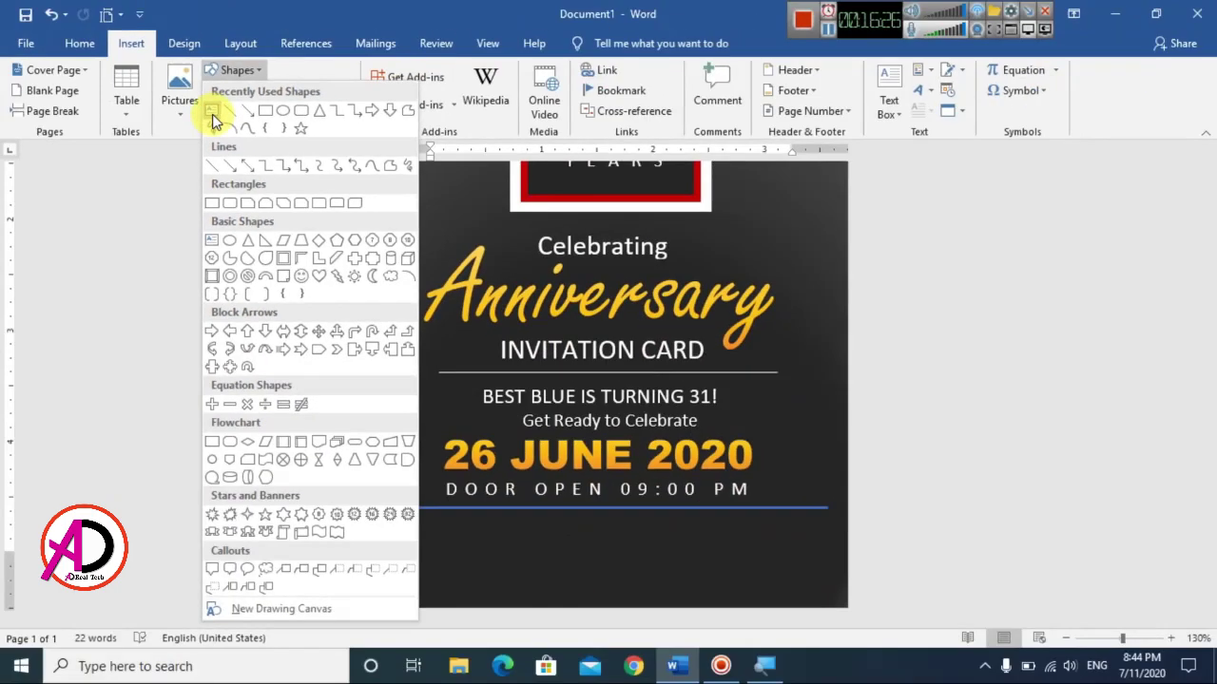
pyautogui.click(210, 108)
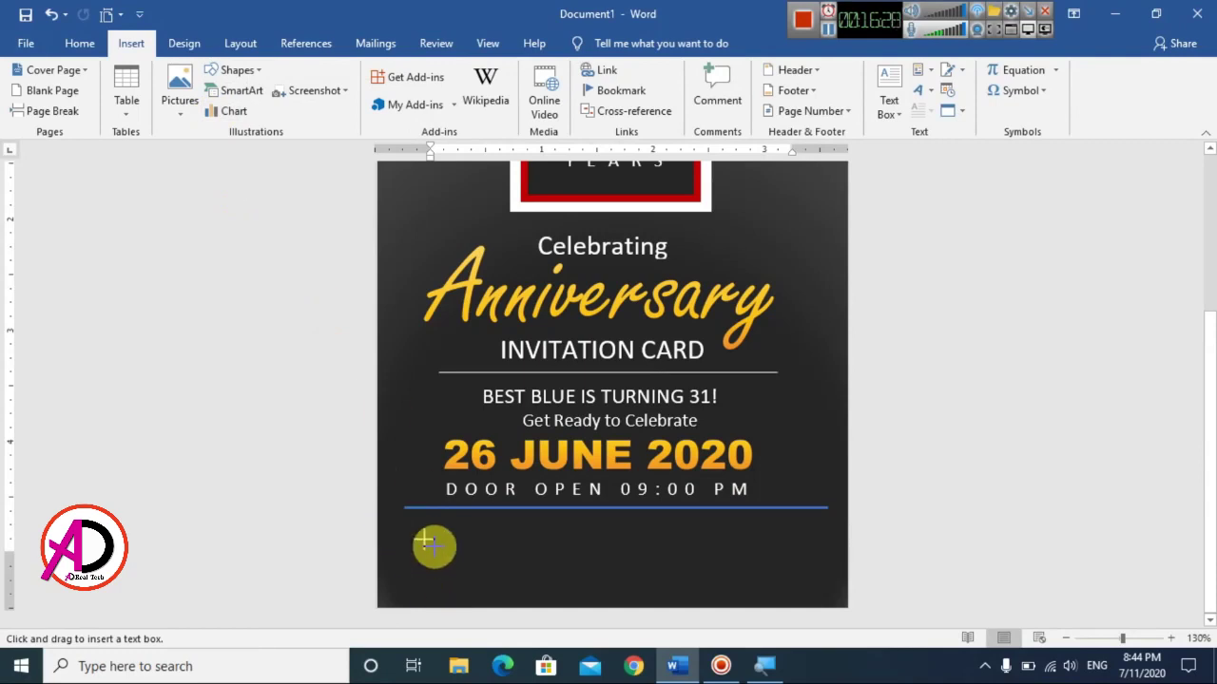
pyautogui.moveTo(394, 524); pyautogui.dragTo(580, 591)
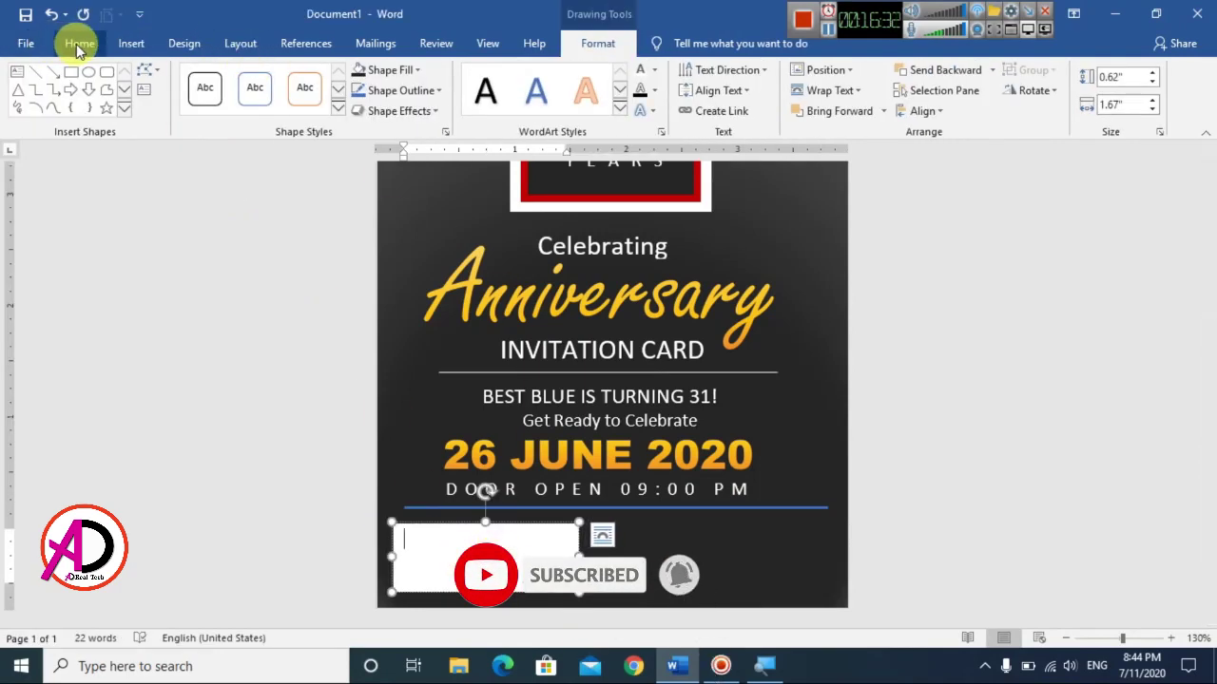
# Format the empty lower-left text box with single line spacing, no space after paragraphs and font size 8
pyautogui.click(78, 44)
pyautogui.click(507, 105)
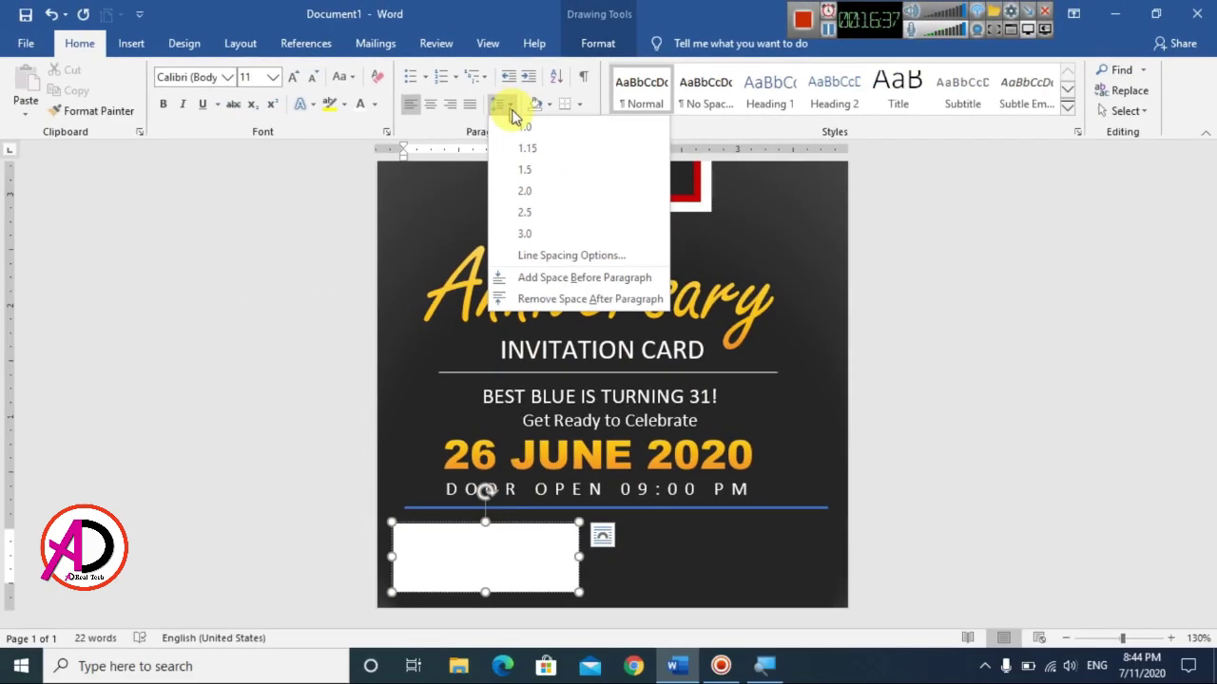
pyautogui.click(505, 105)
pyautogui.click(511, 109)
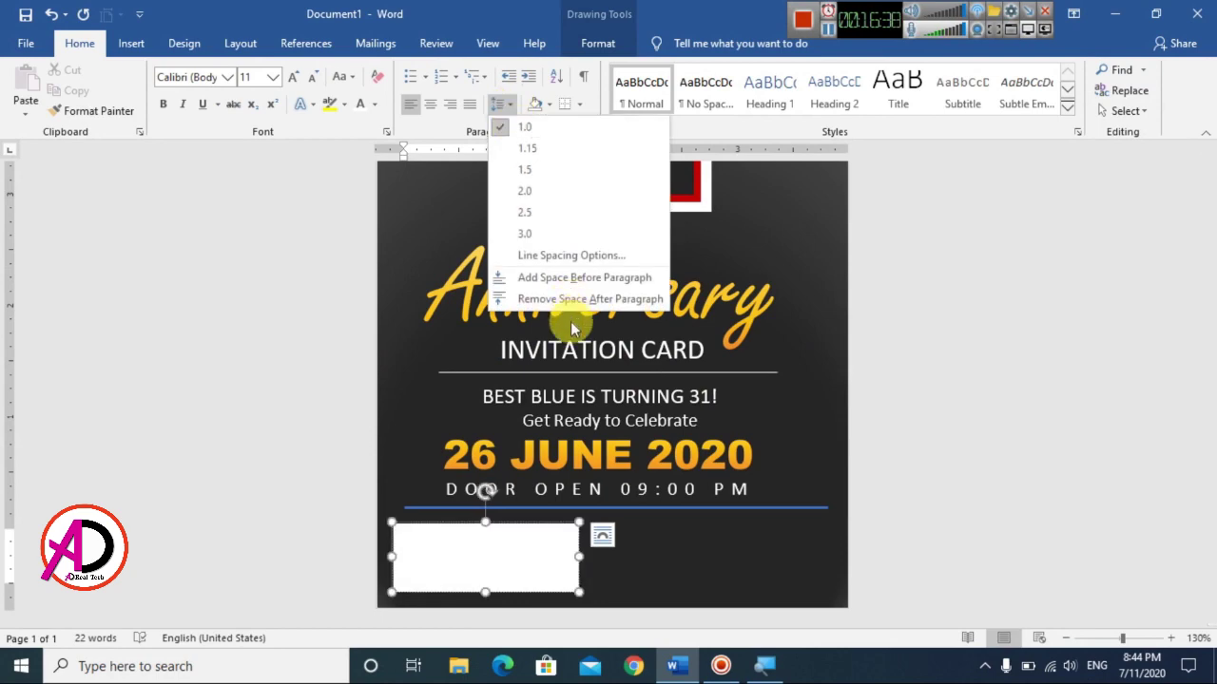
pyautogui.click(556, 296)
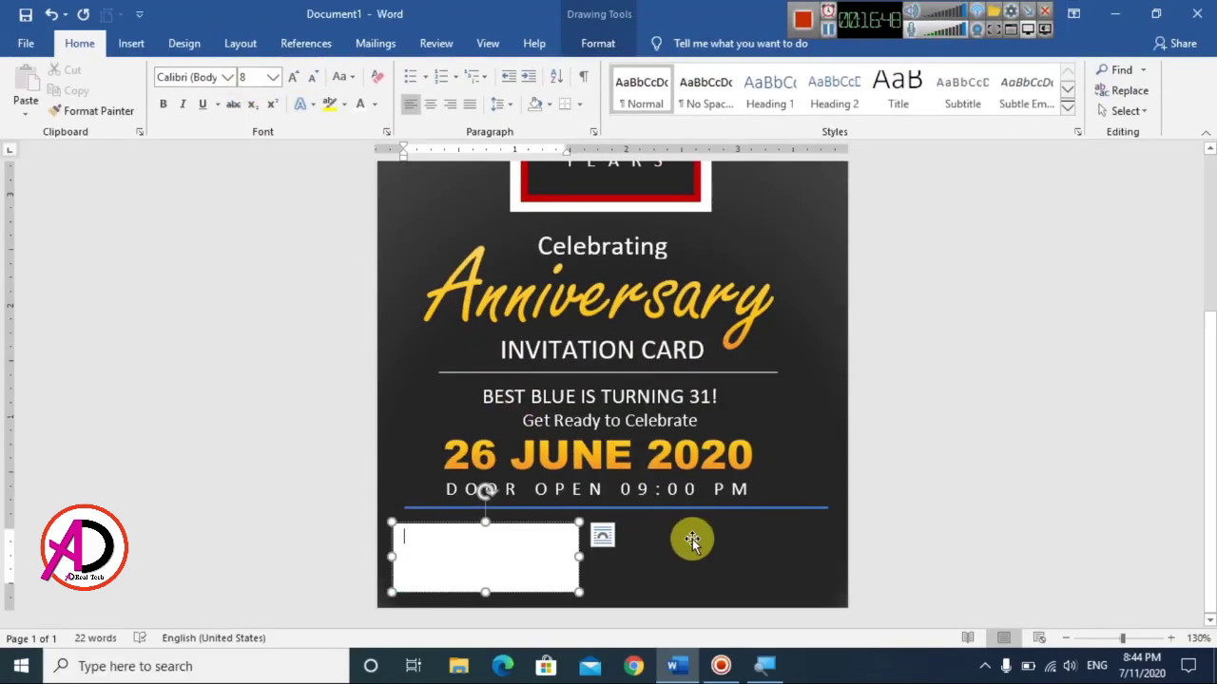
# Enter "Club Name", "Place Name your country" and a phone number as right-aligned lines, making "Club Name" bold at size 11
pyautogui.write('q')
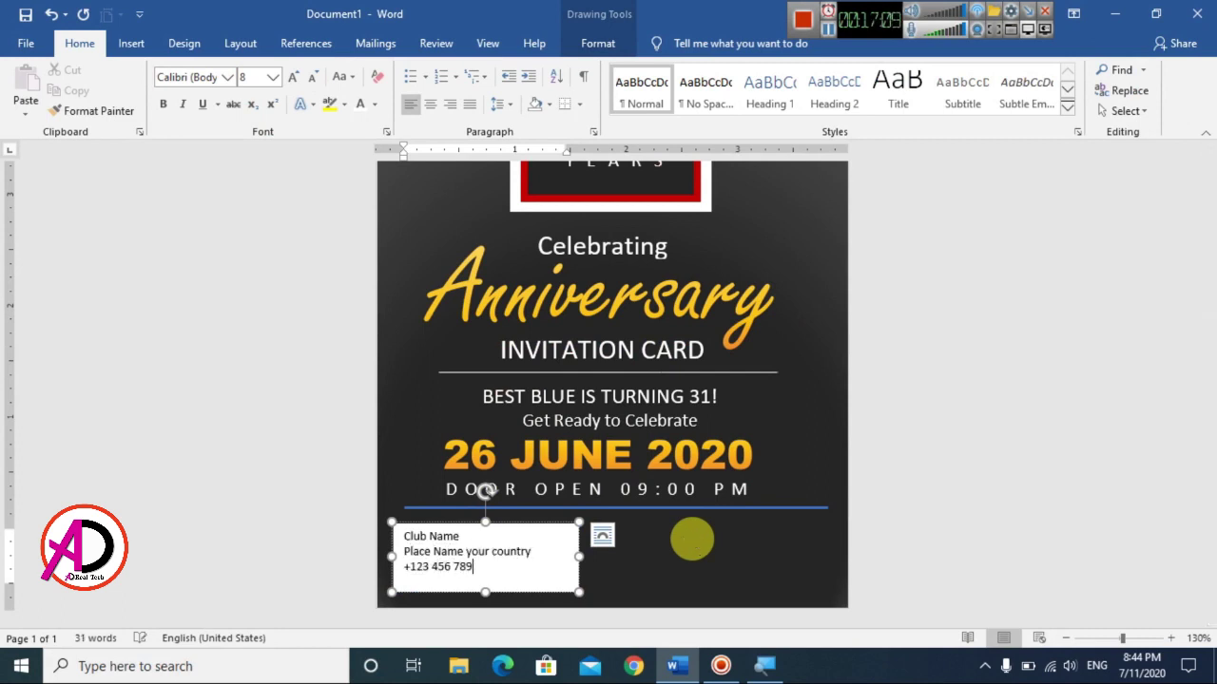
pyautogui.hotkey('ctrl', 'a')
pyautogui.hotkey('ctrl', 'r')
pyautogui.tripleClick(437, 535)
pyautogui.click(162, 103)
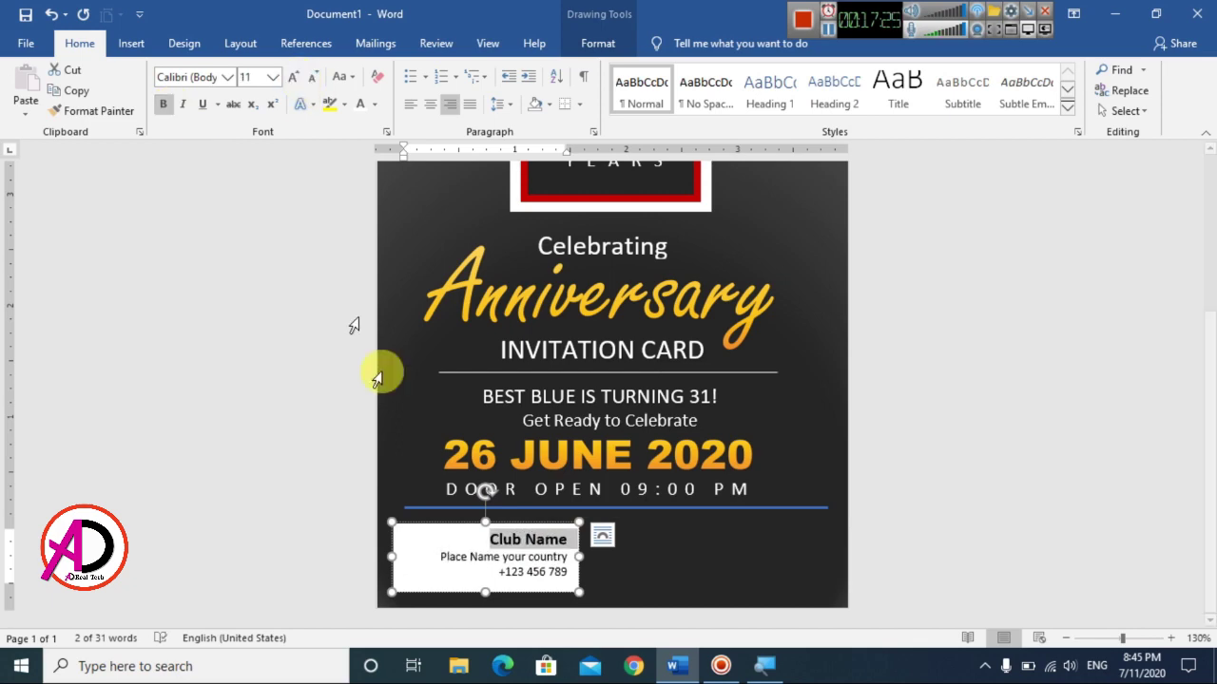
# Remove the white fill of the "Club Name" text box and colour its text white
pyautogui.click(598, 43)
pyautogui.click(391, 69)
pyautogui.click(396, 238)
pyautogui.click(654, 69)
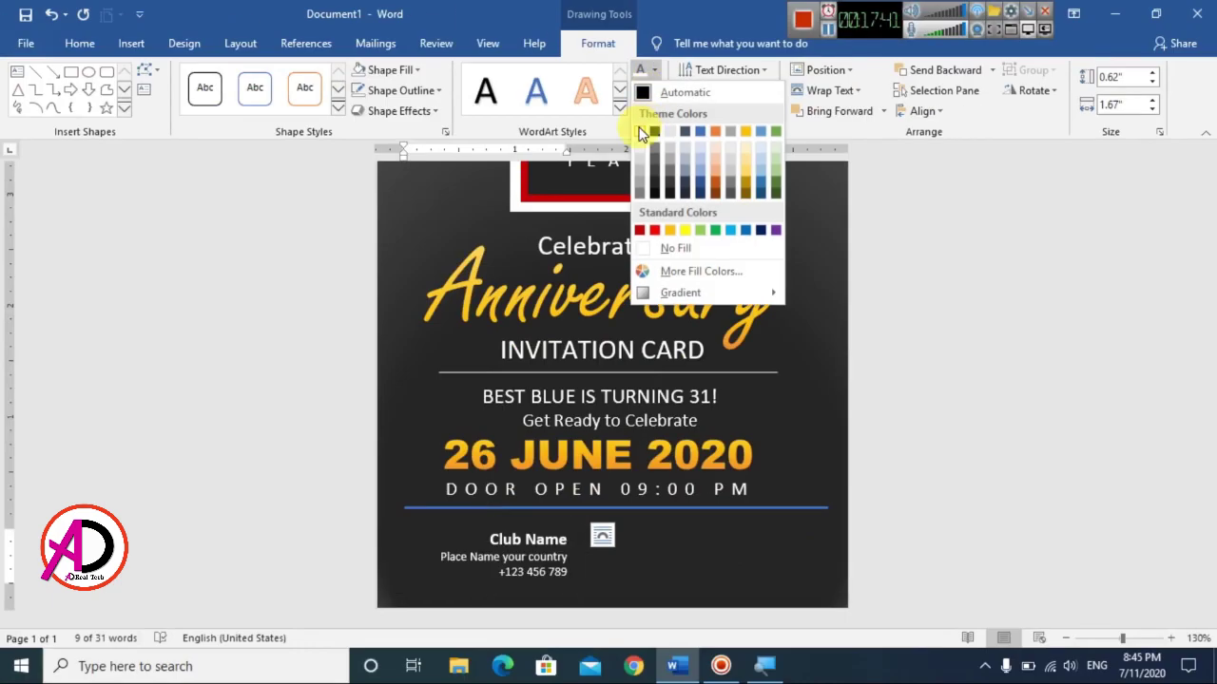
# Move the "Club Name" text box closer to the card's left edge and place a copy of it to its right
pyautogui.click(389, 517)
pyautogui.moveTo(461, 555); pyautogui.dragTo(407, 517)
pyautogui.moveTo(478, 538); pyautogui.dragTo(622, 516)
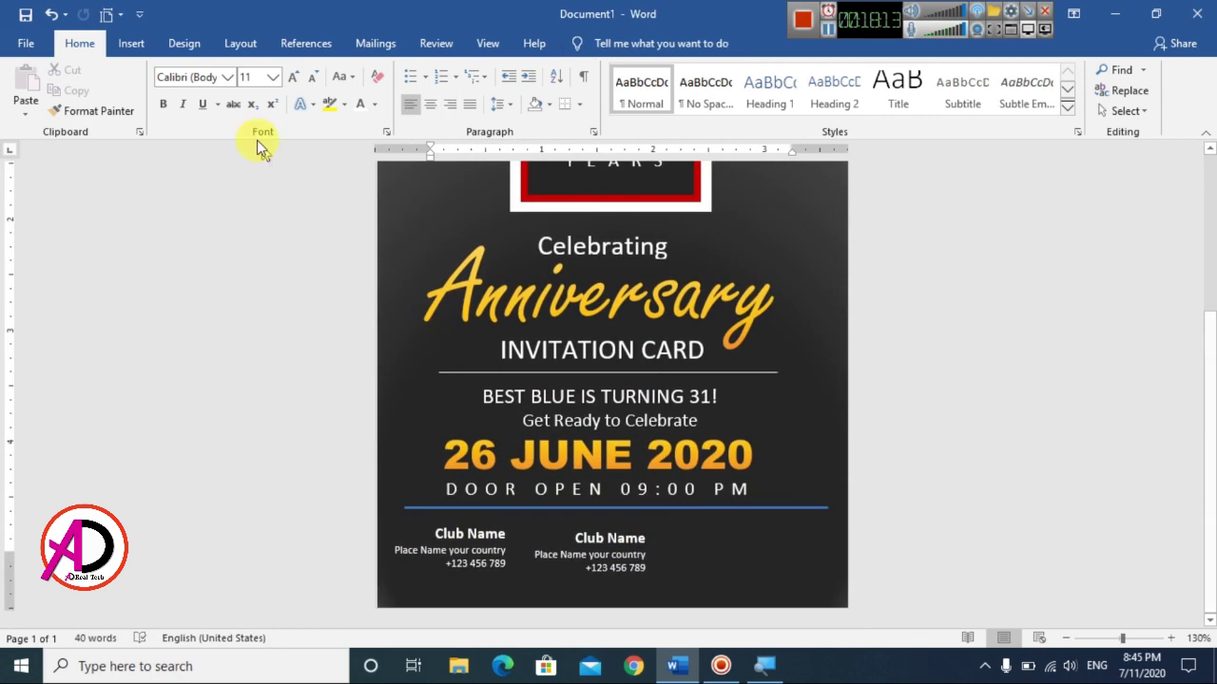
# Draw a vertical line about 0.43" high between the two "Club Name" text boxes and give it a thicker white outline
pyautogui.click(132, 43)
pyautogui.click(239, 70)
pyautogui.click(214, 162)
pyautogui.moveTo(515, 530); pyautogui.dragTo(514, 575)
pyautogui.click(439, 91)
pyautogui.click(561, 409)
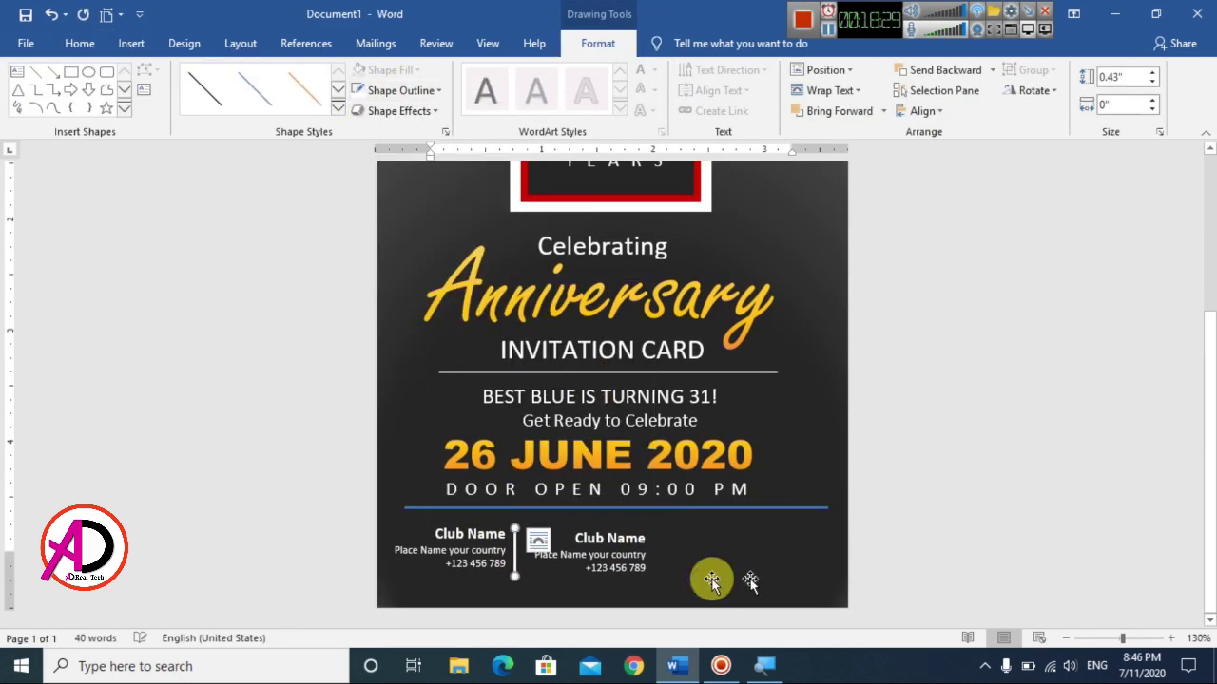
# Replace the copied text box's contents with the centred lines "Regards", the director's name and "Director"
pyautogui.click(608, 546)
pyautogui.click(80, 42)
pyautogui.write('Rea')
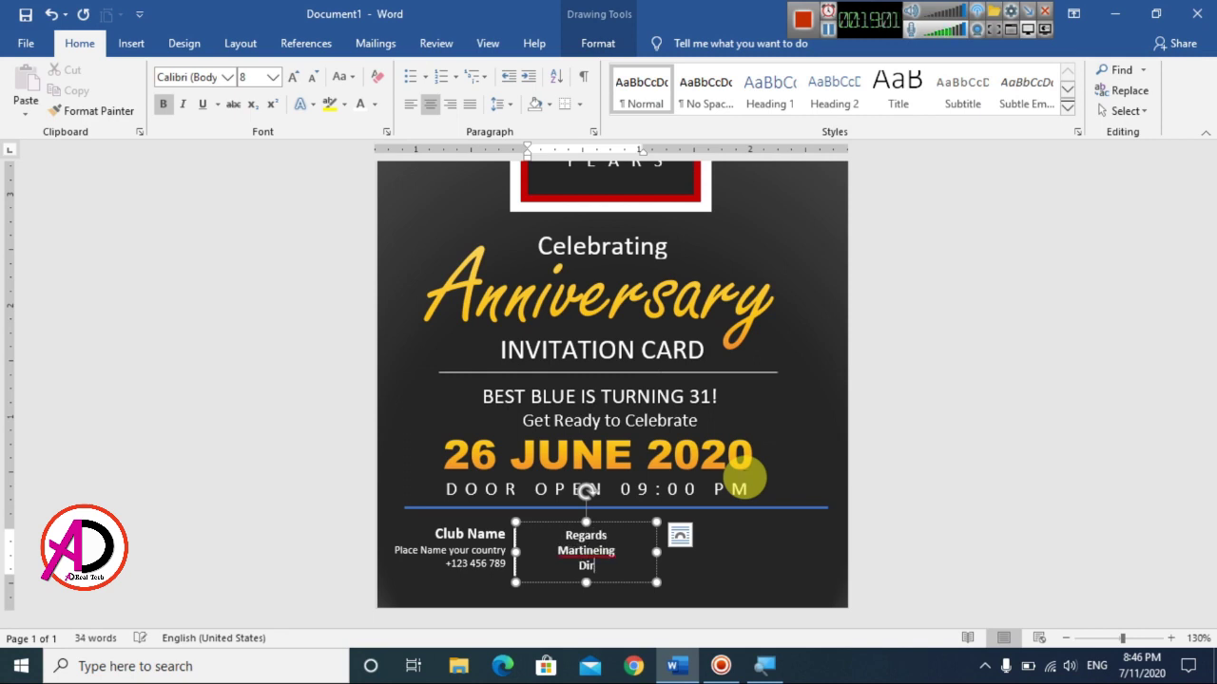
pyautogui.write('ector')
# Enlarge the director's name by three font sizes and adjust the middle text box's position between "Regards" and the card's lower edge
pyautogui.doubleClick(586, 551)
pyautogui.hotkey('ctrl', 'shift', '.')
pyautogui.hotkey('ctrl', 'shift', '.')
pyautogui.hotkey('ctrl', 'shift', '.')
pyautogui.click(619, 521)
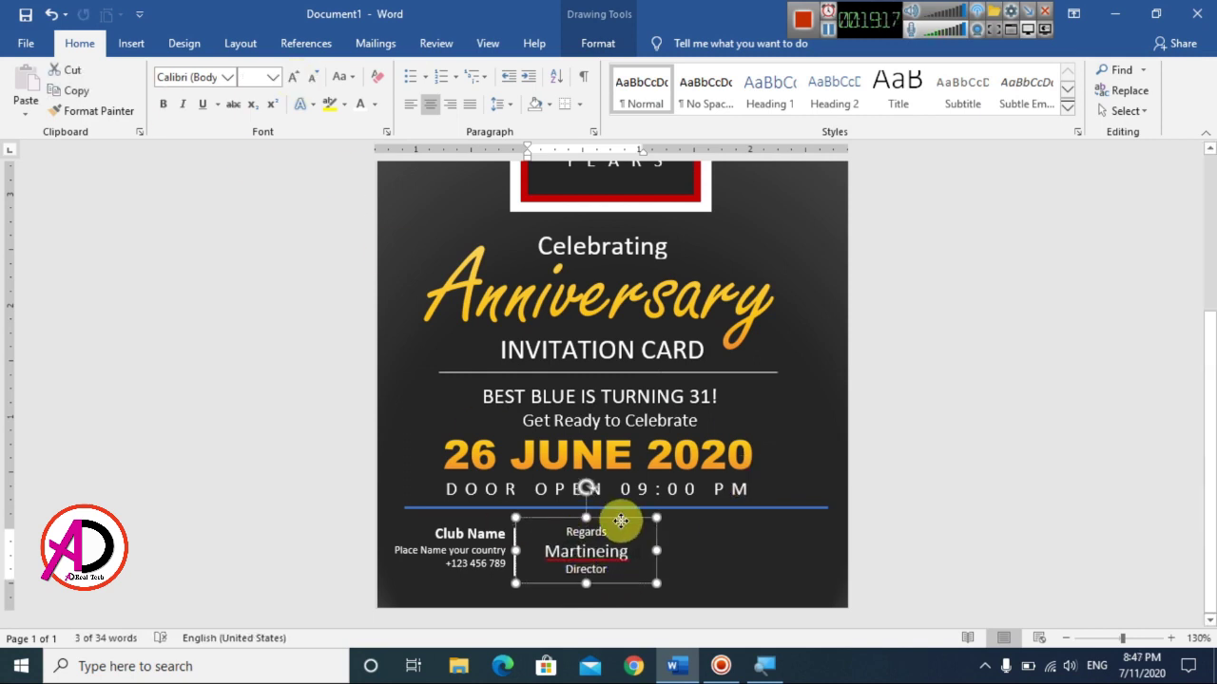
# Copy the vertical divider to the other side of the "Regards" box and the "Club Name" text box to the card's lower right
pyautogui.moveTo(514, 551); pyautogui.dragTo(651, 554)
pyautogui.click(457, 537)
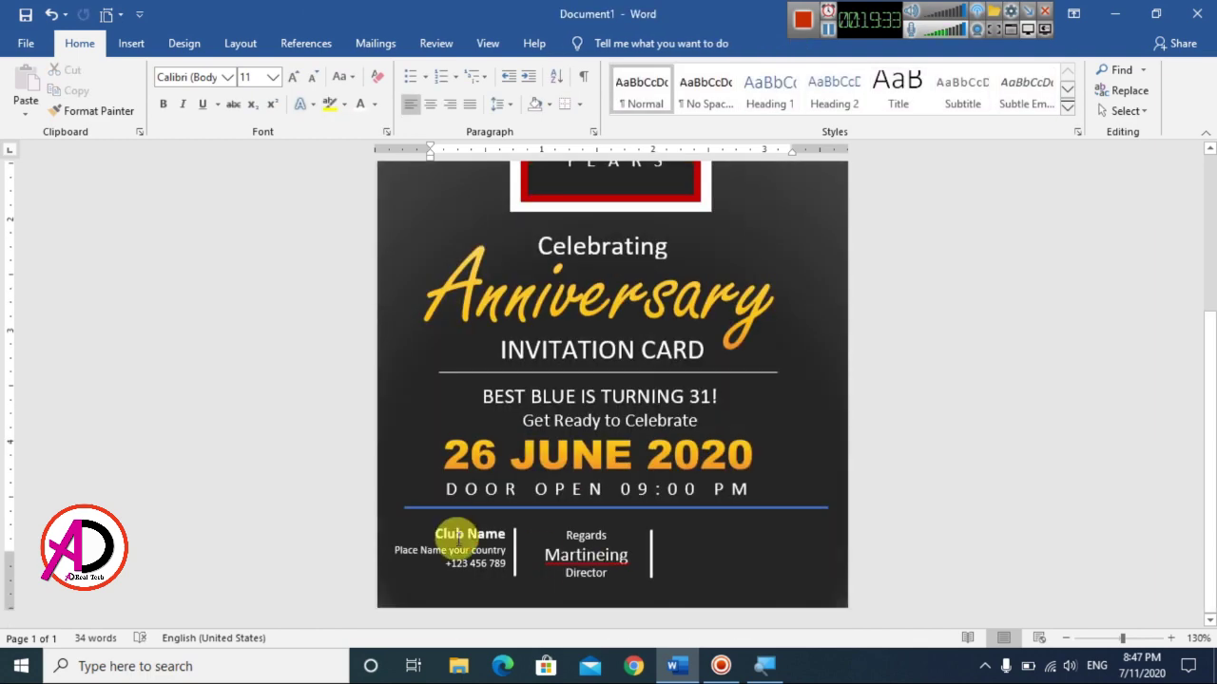
pyautogui.moveTo(456, 537); pyautogui.dragTo(803, 526)
pyautogui.click(856, 532)
pyautogui.keyDown('ctrl'); pyautogui.scroll(-5, 879, 516); pyautogui.keyUp('ctrl')
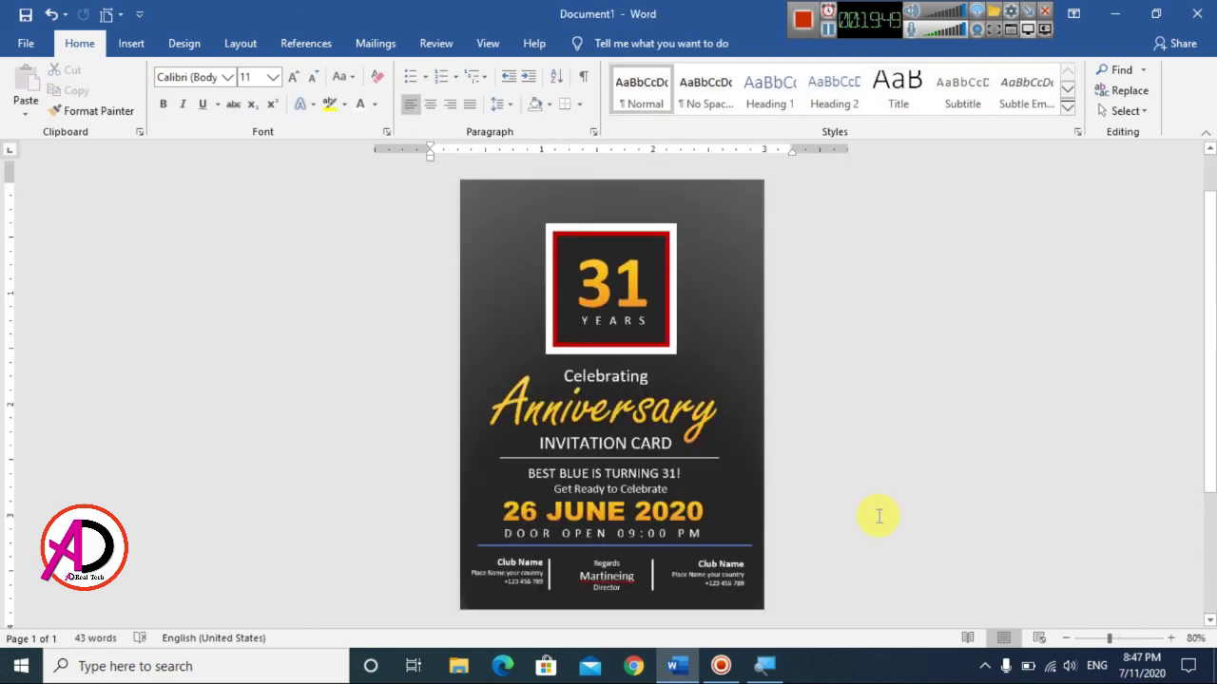
# Replace the lower-right text box's contents with the left-aligned lines "Presented by", "Ad Real Tech" and "YT CREATOR"
pyautogui.keyDown('ctrl'); pyautogui.scroll(8, 777, 594); pyautogui.keyUp('ctrl')
pyautogui.tripleClick(837, 527)
pyautogui.write('Presented by')
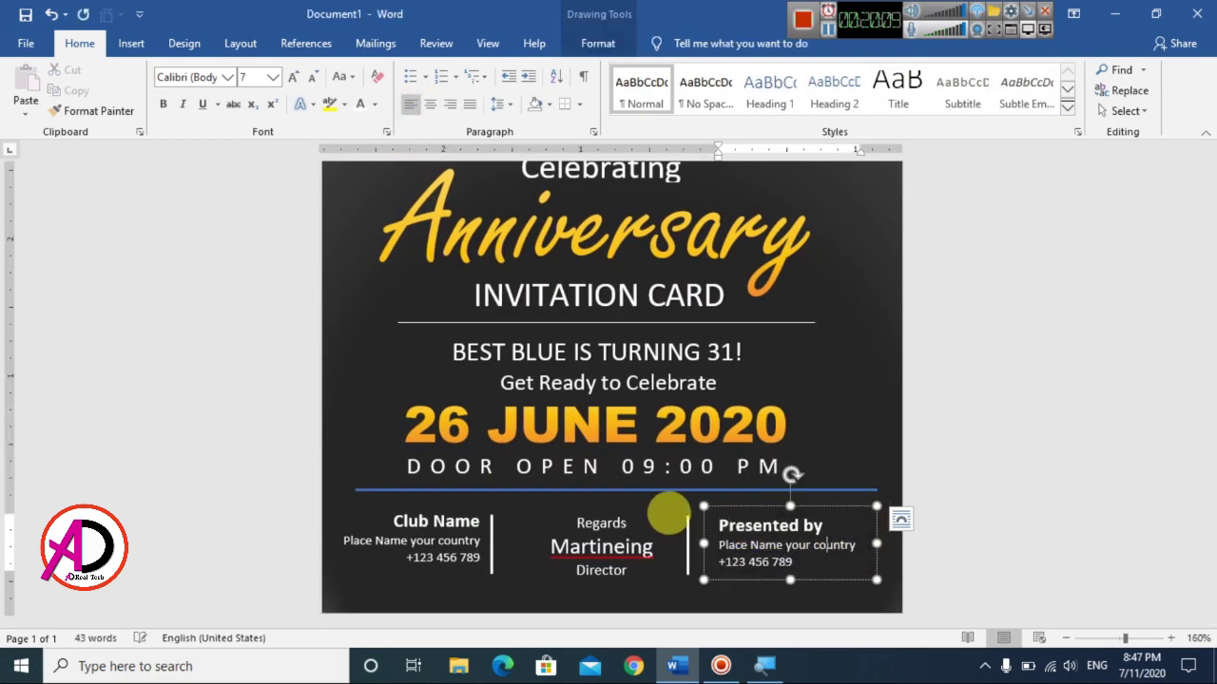
pyautogui.hotkey('ctrl', 'shift', 'End')
pyautogui.press('Delete')
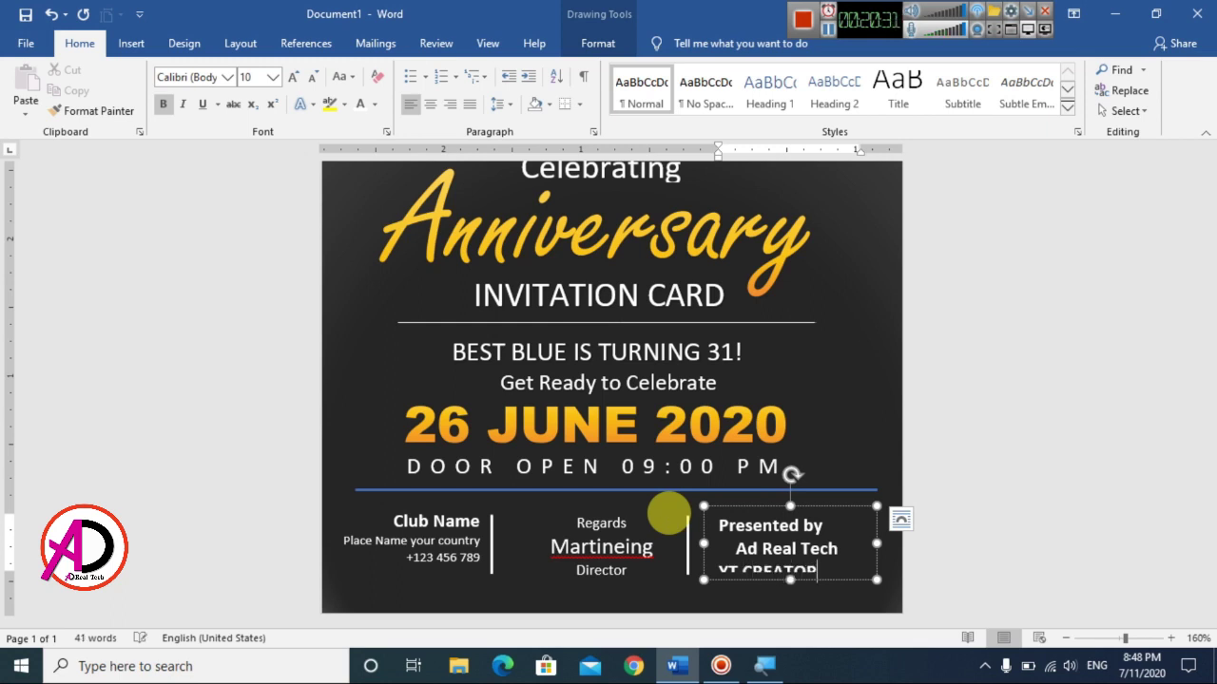
# Remove the bold formatting from the three "Presented by" text box lines and reduce them to size 8
pyautogui.moveTo(724, 520); pyautogui.dragTo(834, 562)
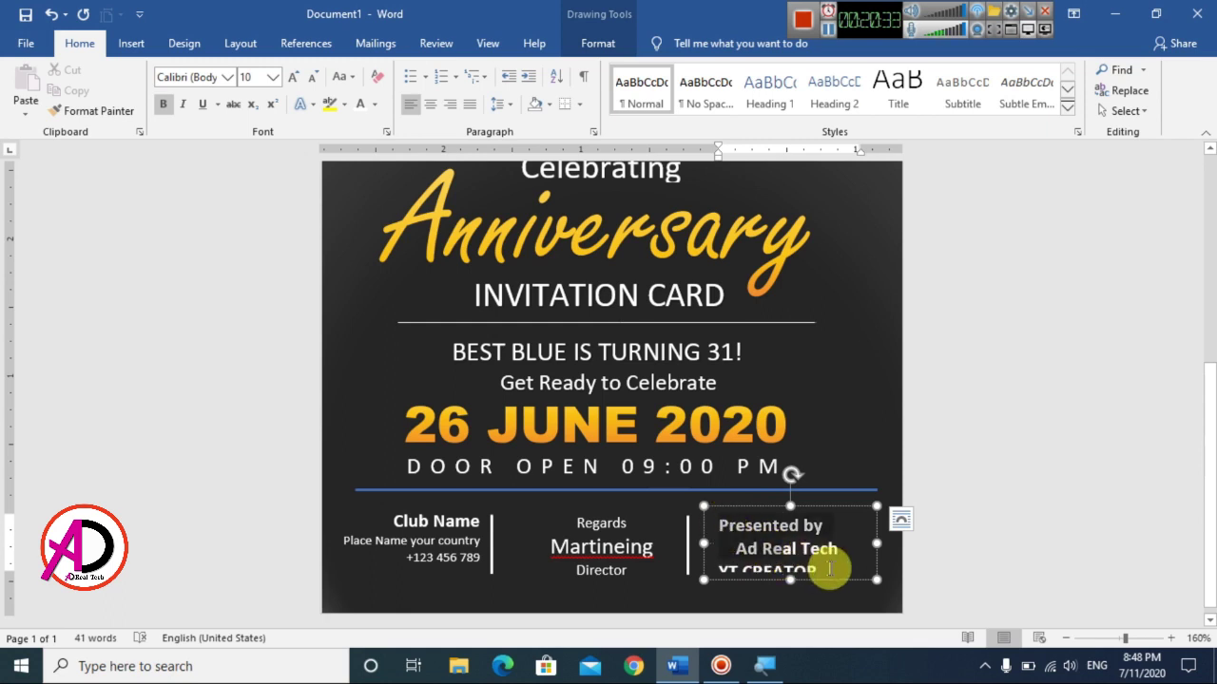
pyautogui.click(165, 107)
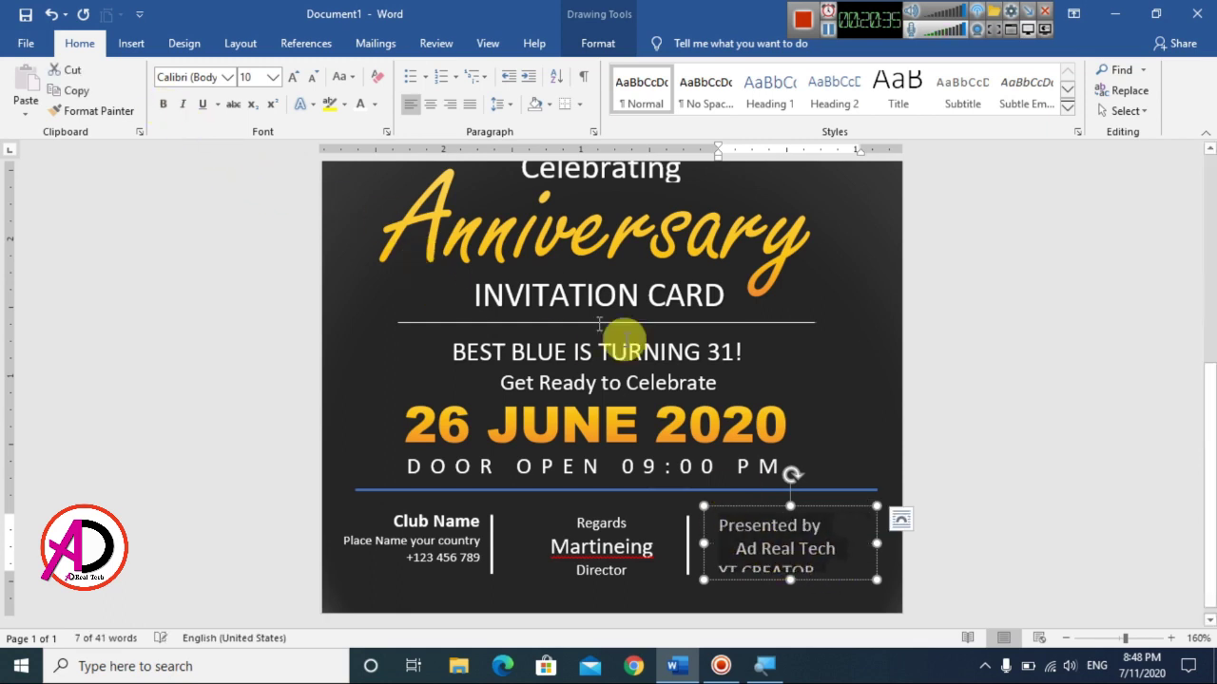
pyautogui.click(313, 77)
pyautogui.click(313, 77)
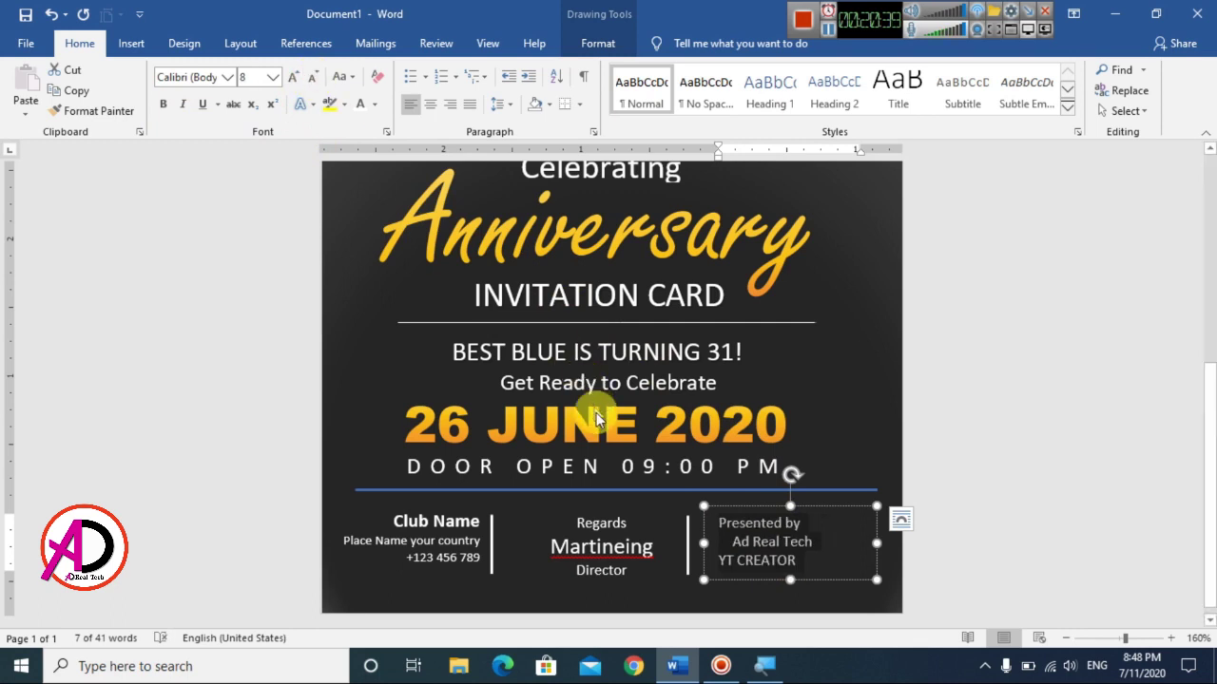
# Indent "YT CREATOR" to line up with "Ad Real Tech" and set "Presented by" to size 7
pyautogui.click(753, 560)
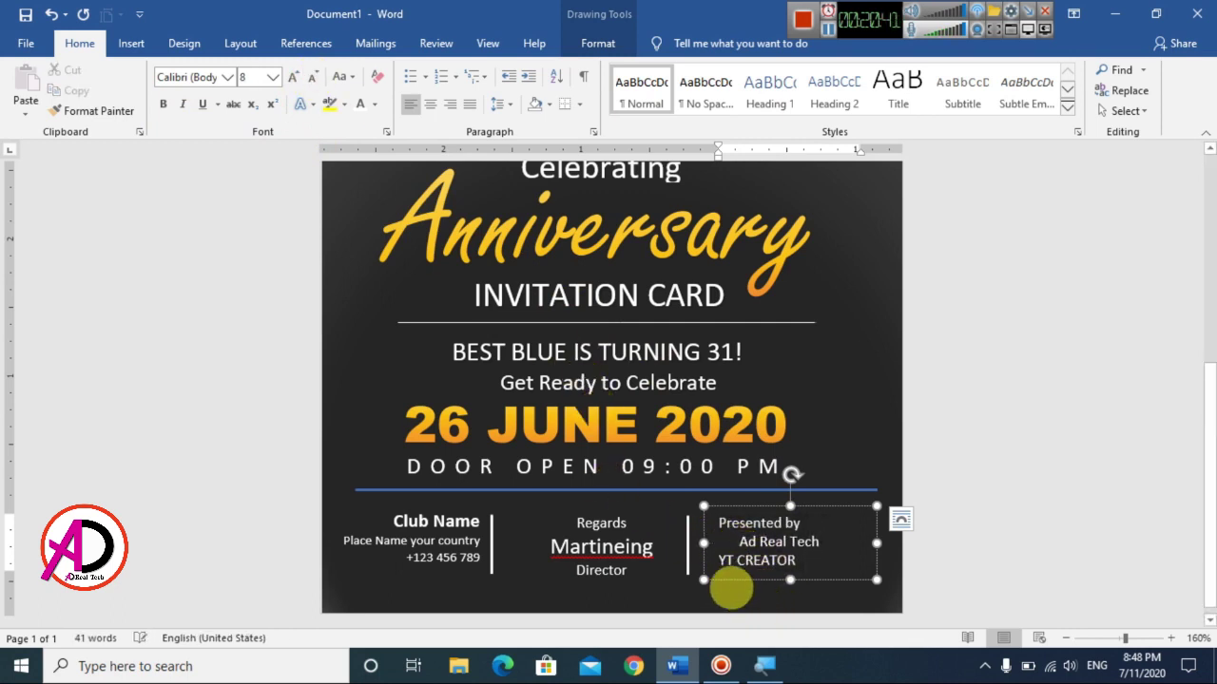
pyautogui.click(719, 561)
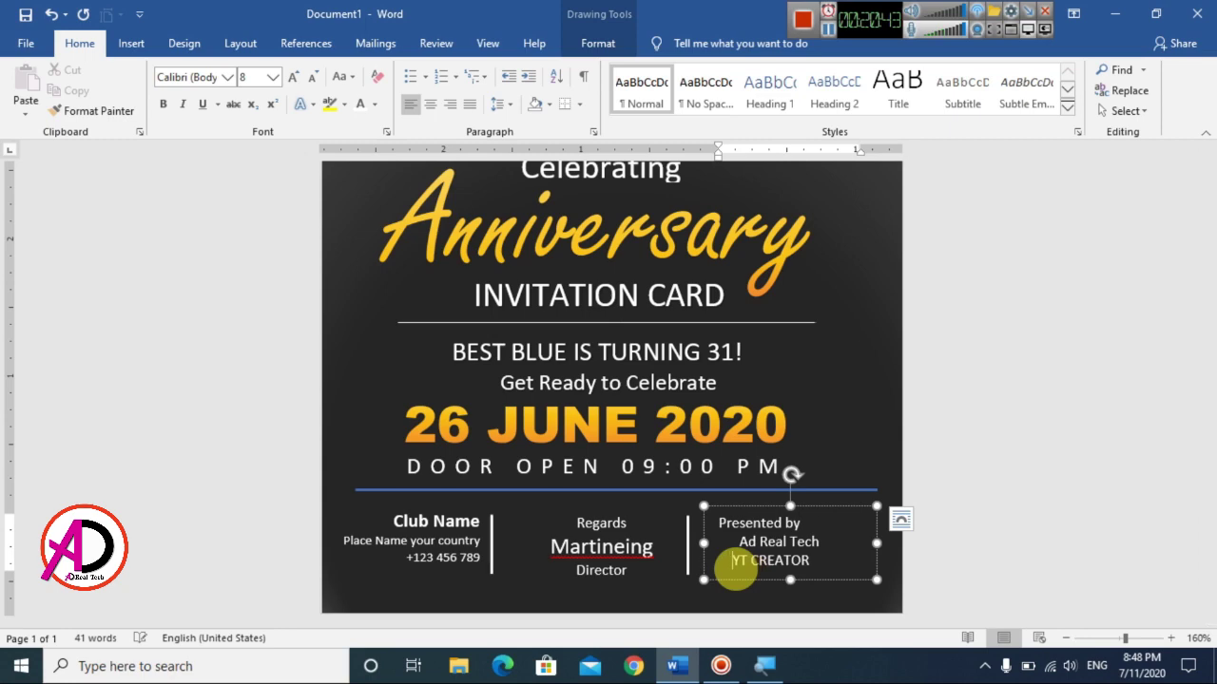
pyautogui.moveTo(713, 525); pyautogui.dragTo(798, 520)
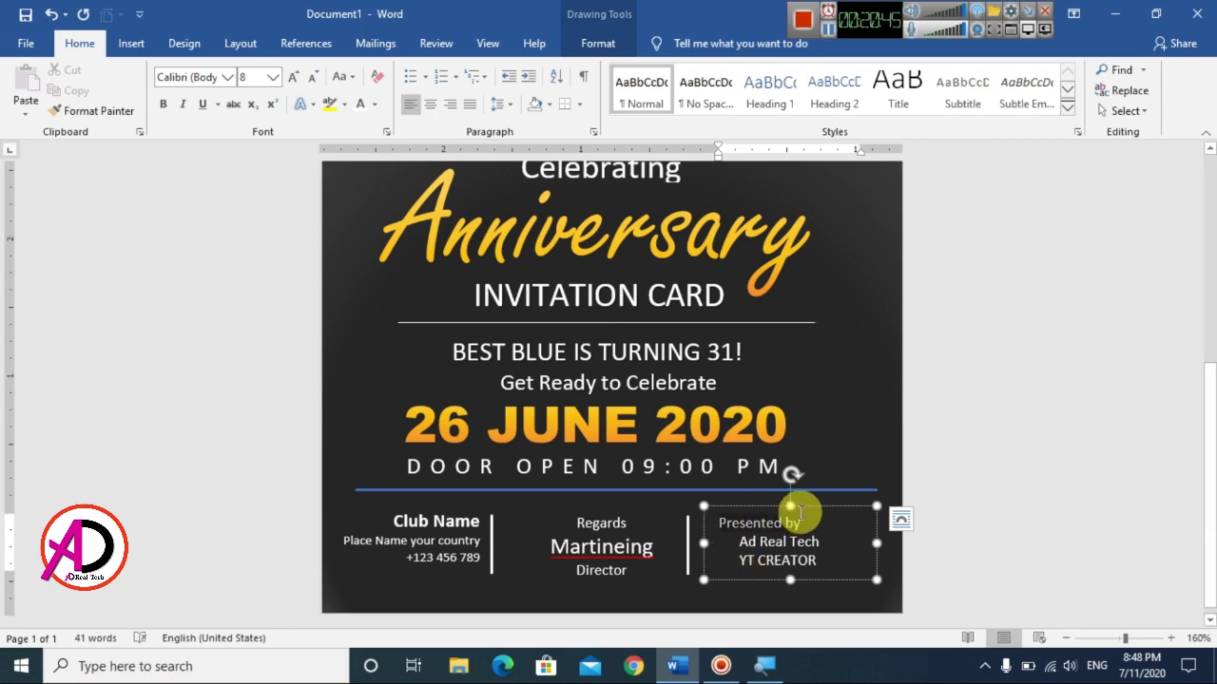
pyautogui.click(314, 78)
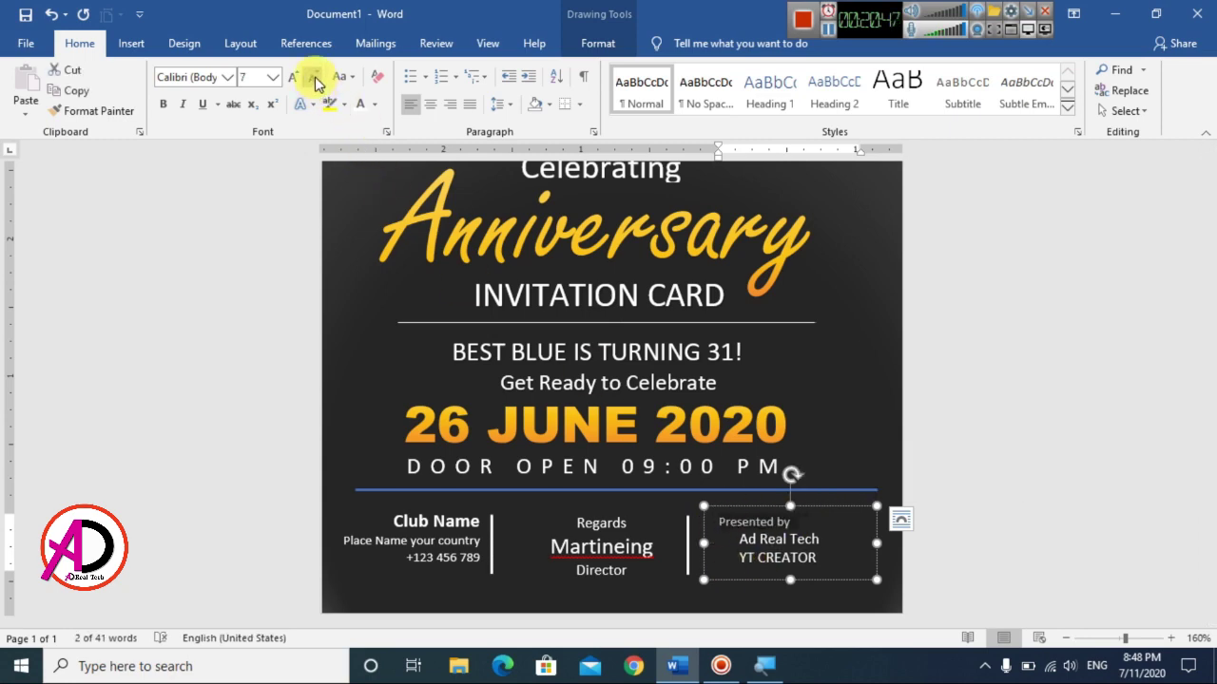
# Examine the whole invitation card, checking the overall layout and the three bottom detail blocks
pyautogui.click(888, 565)
pyautogui.scroll(3, 888, 565)
pyautogui.scroll(-3, 890, 574)
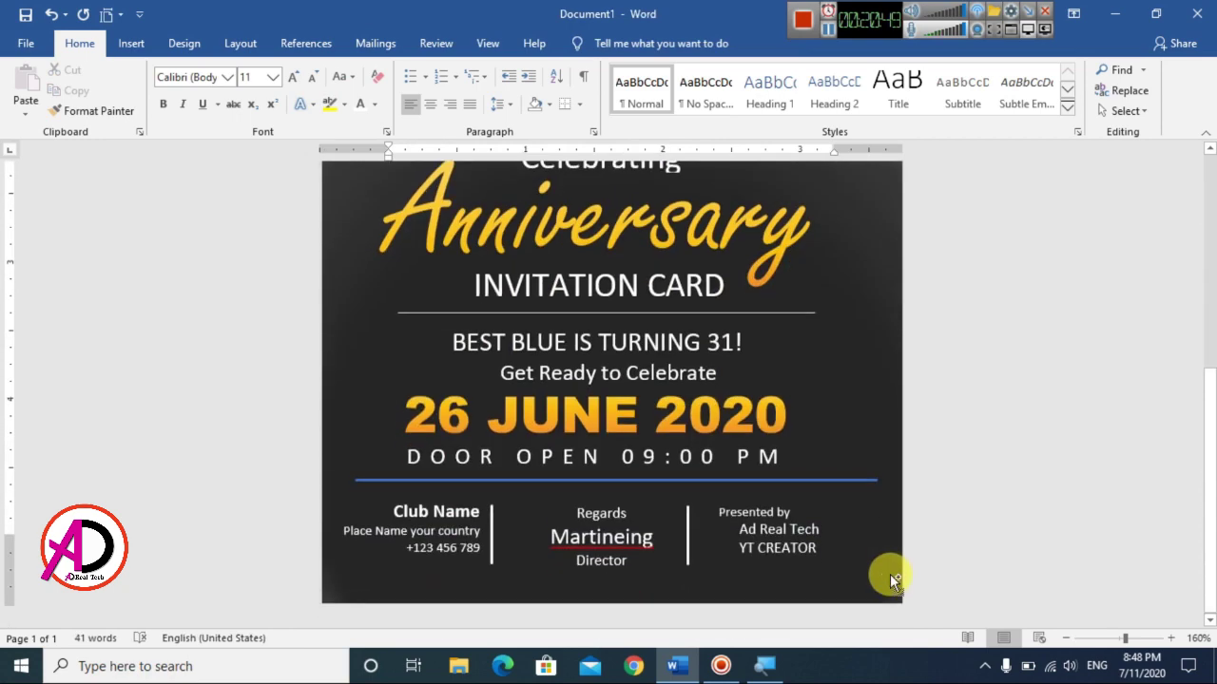
pyautogui.scroll(-7, 890, 575)
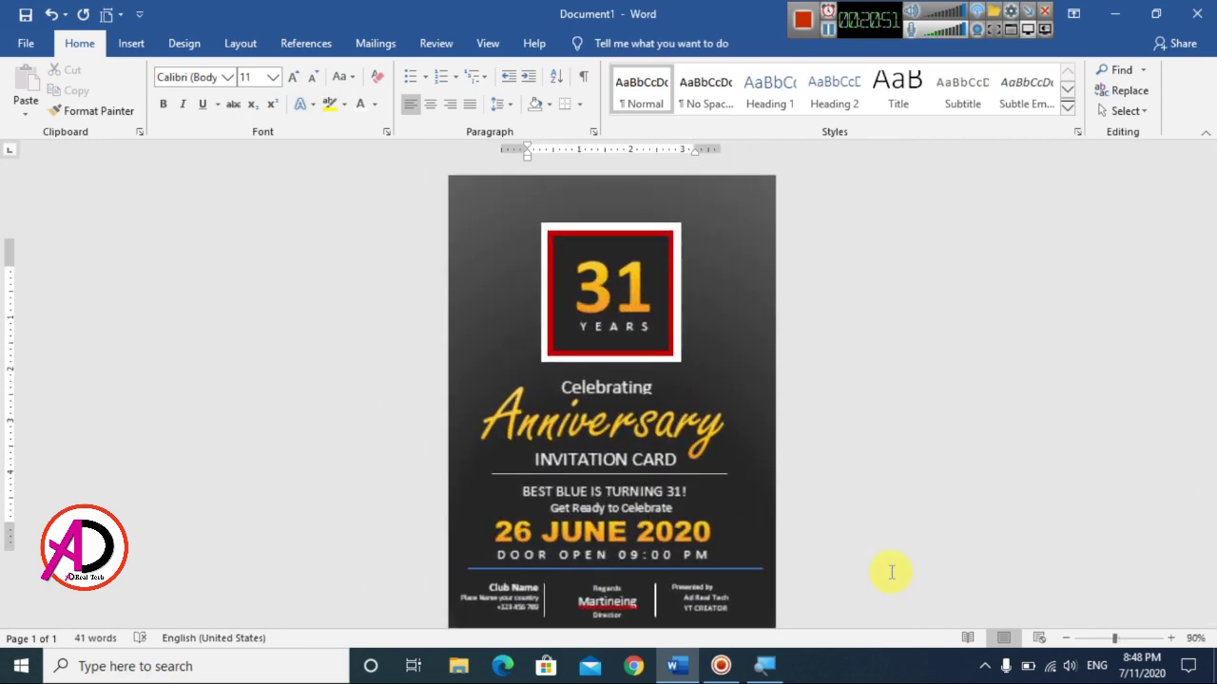
pyautogui.scroll(-3, 671, 402)
pyautogui.scroll(1, 632, 419)
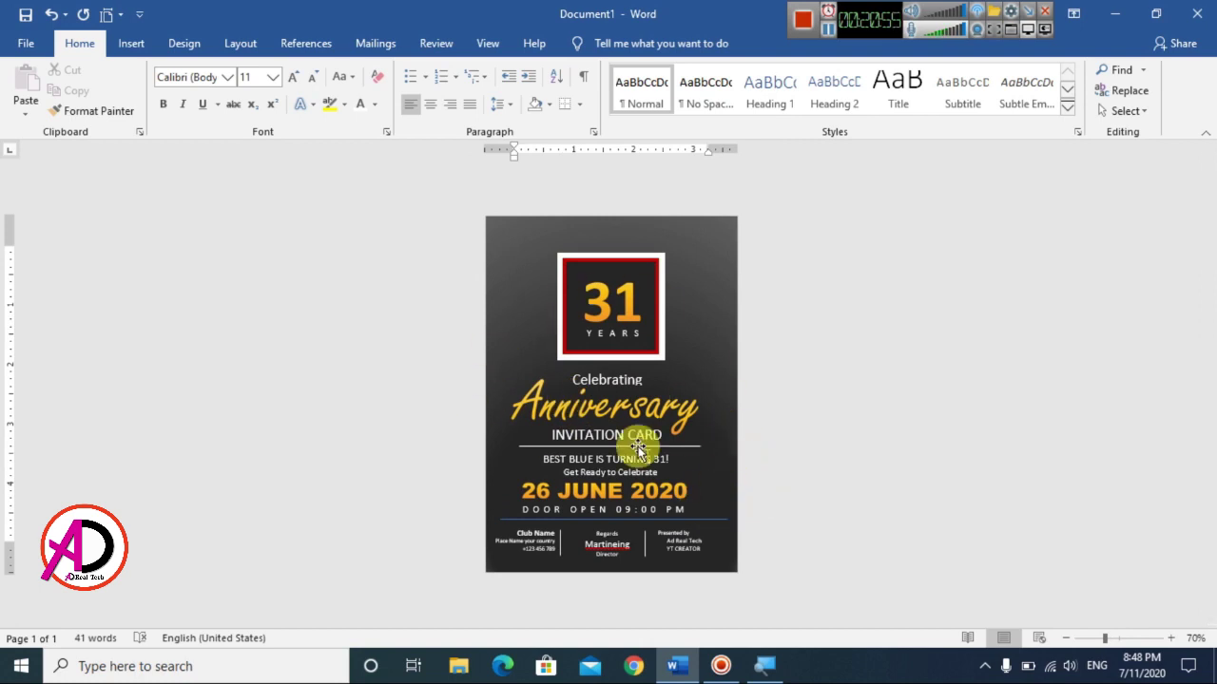
pyautogui.scroll(1, 709, 386)
pyautogui.scroll(-2, 704, 390)
pyautogui.scroll(2, 708, 409)
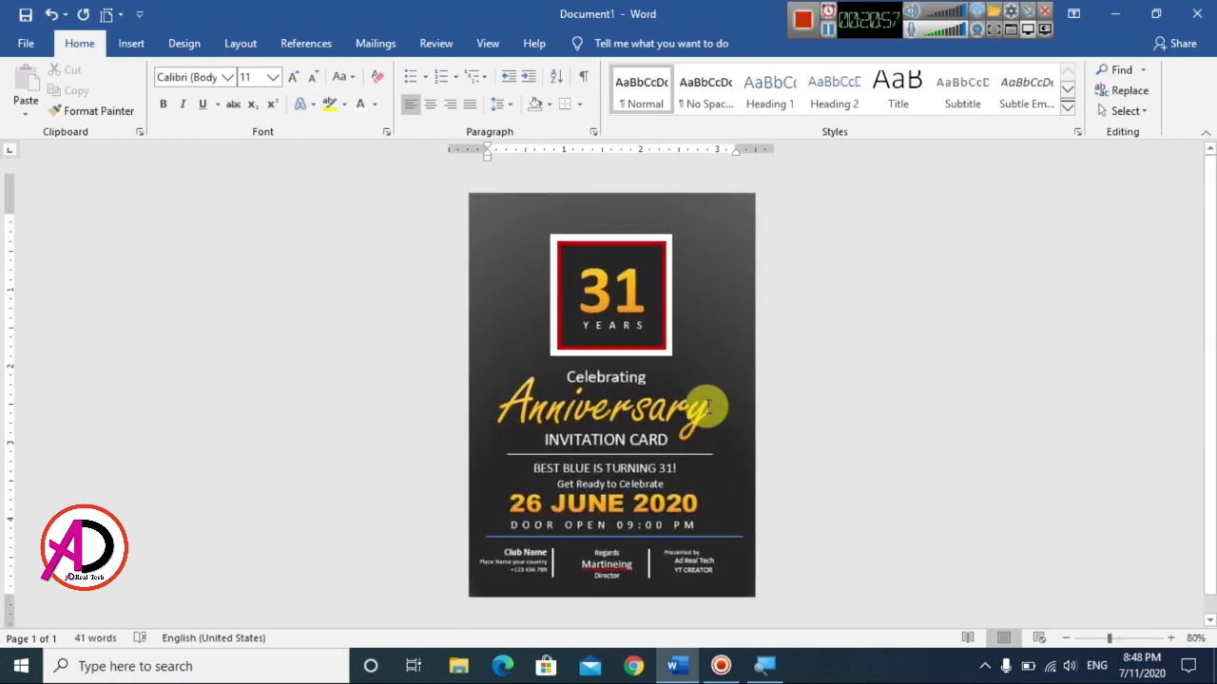